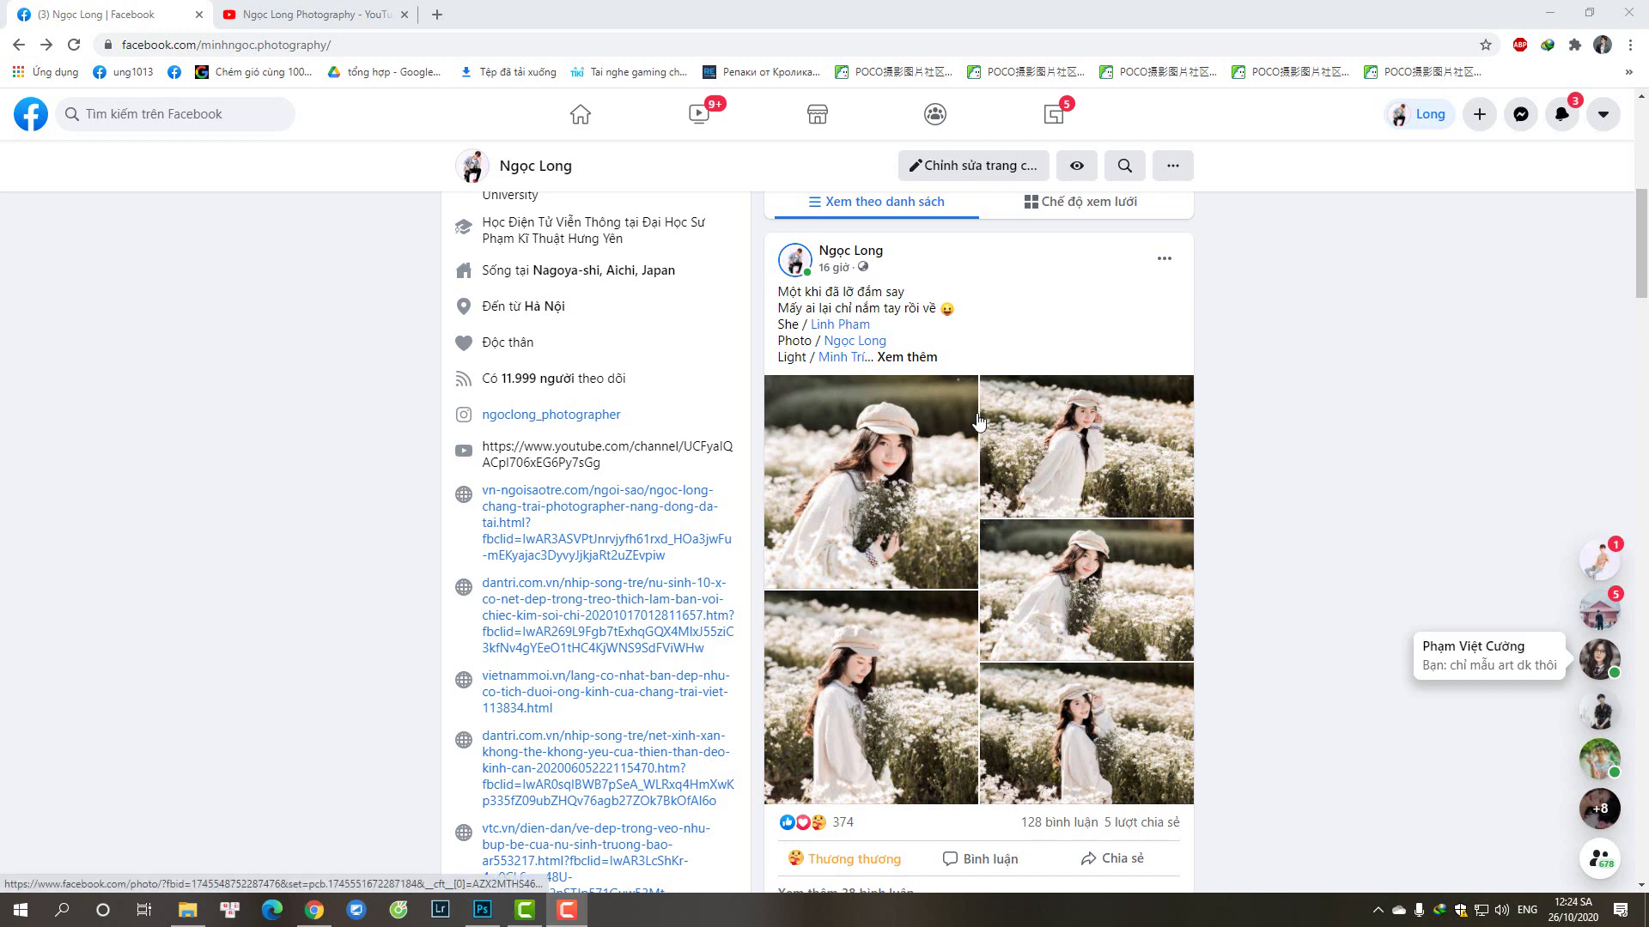
# - Scroll through the Facebook post of daisy-field portrait photos
pyautogui.moveTo(1640, 254); pyautogui.dragTo(1640, 251)
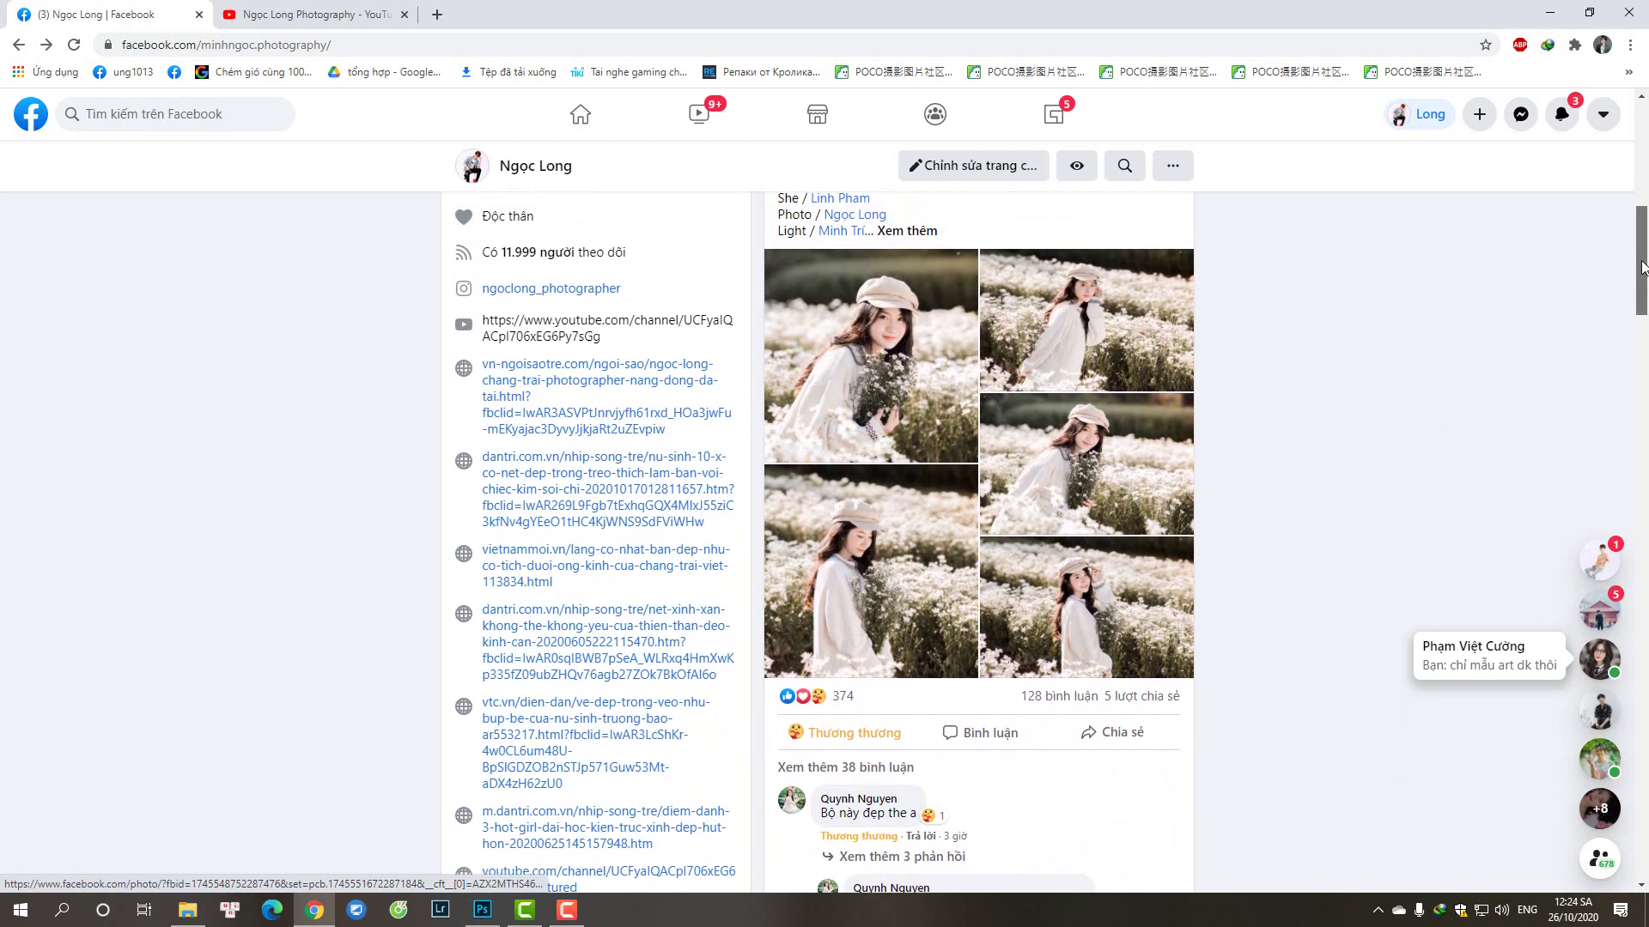
pyautogui.scroll(-1, 1640, 251)
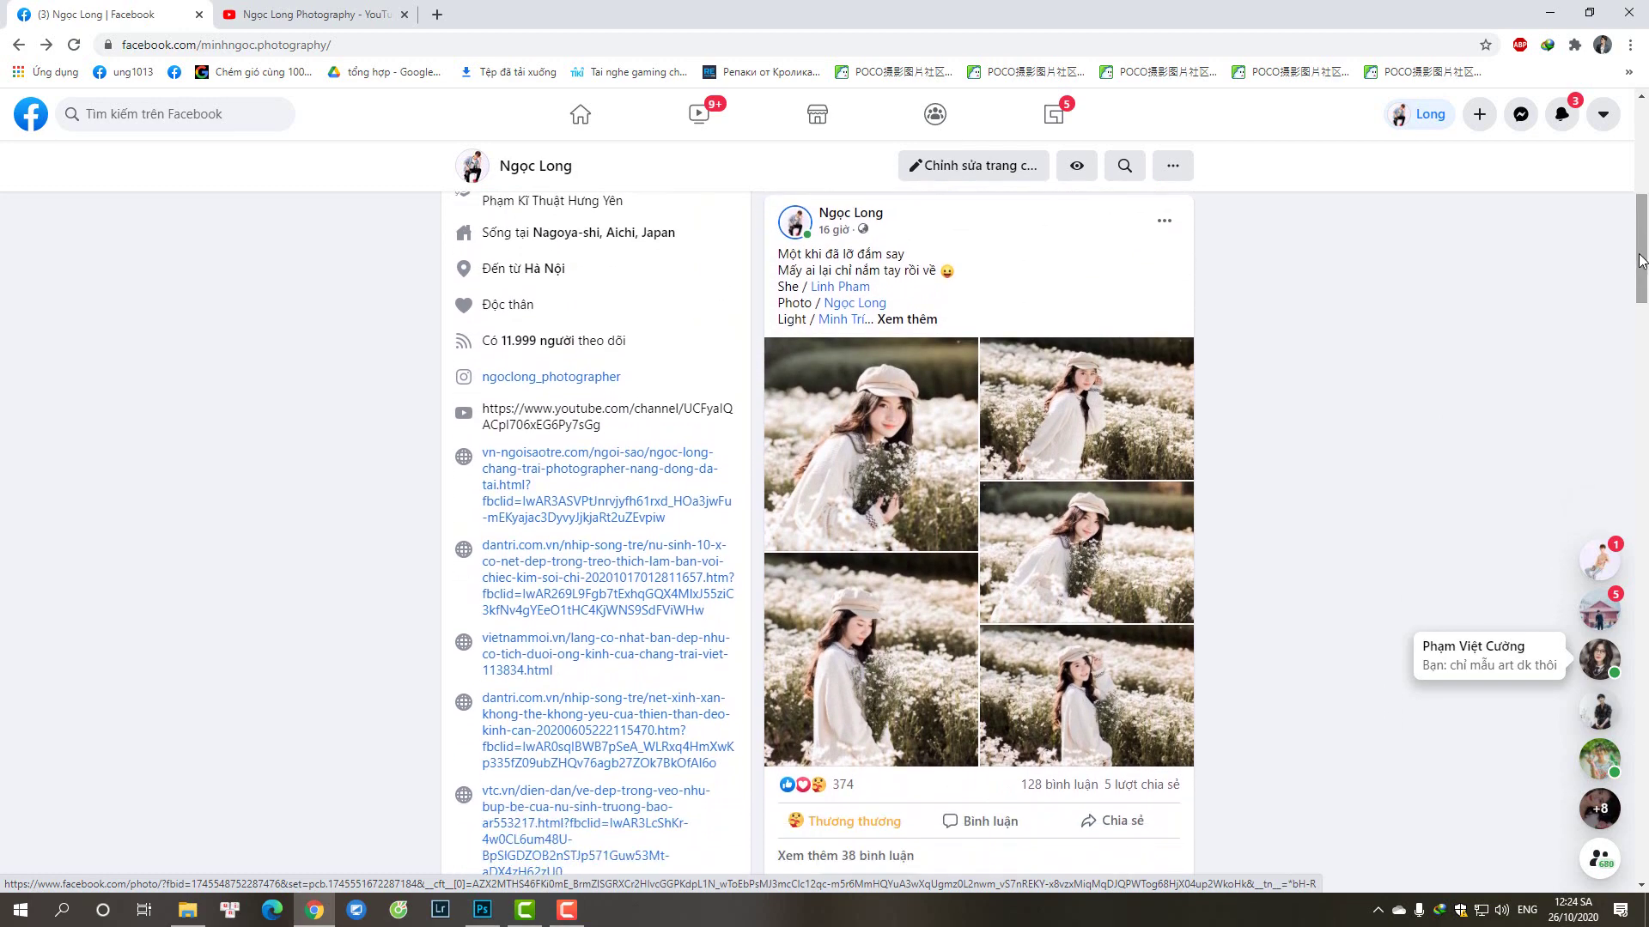
pyautogui.moveTo(1640, 248); pyautogui.dragTo(1634, 228)
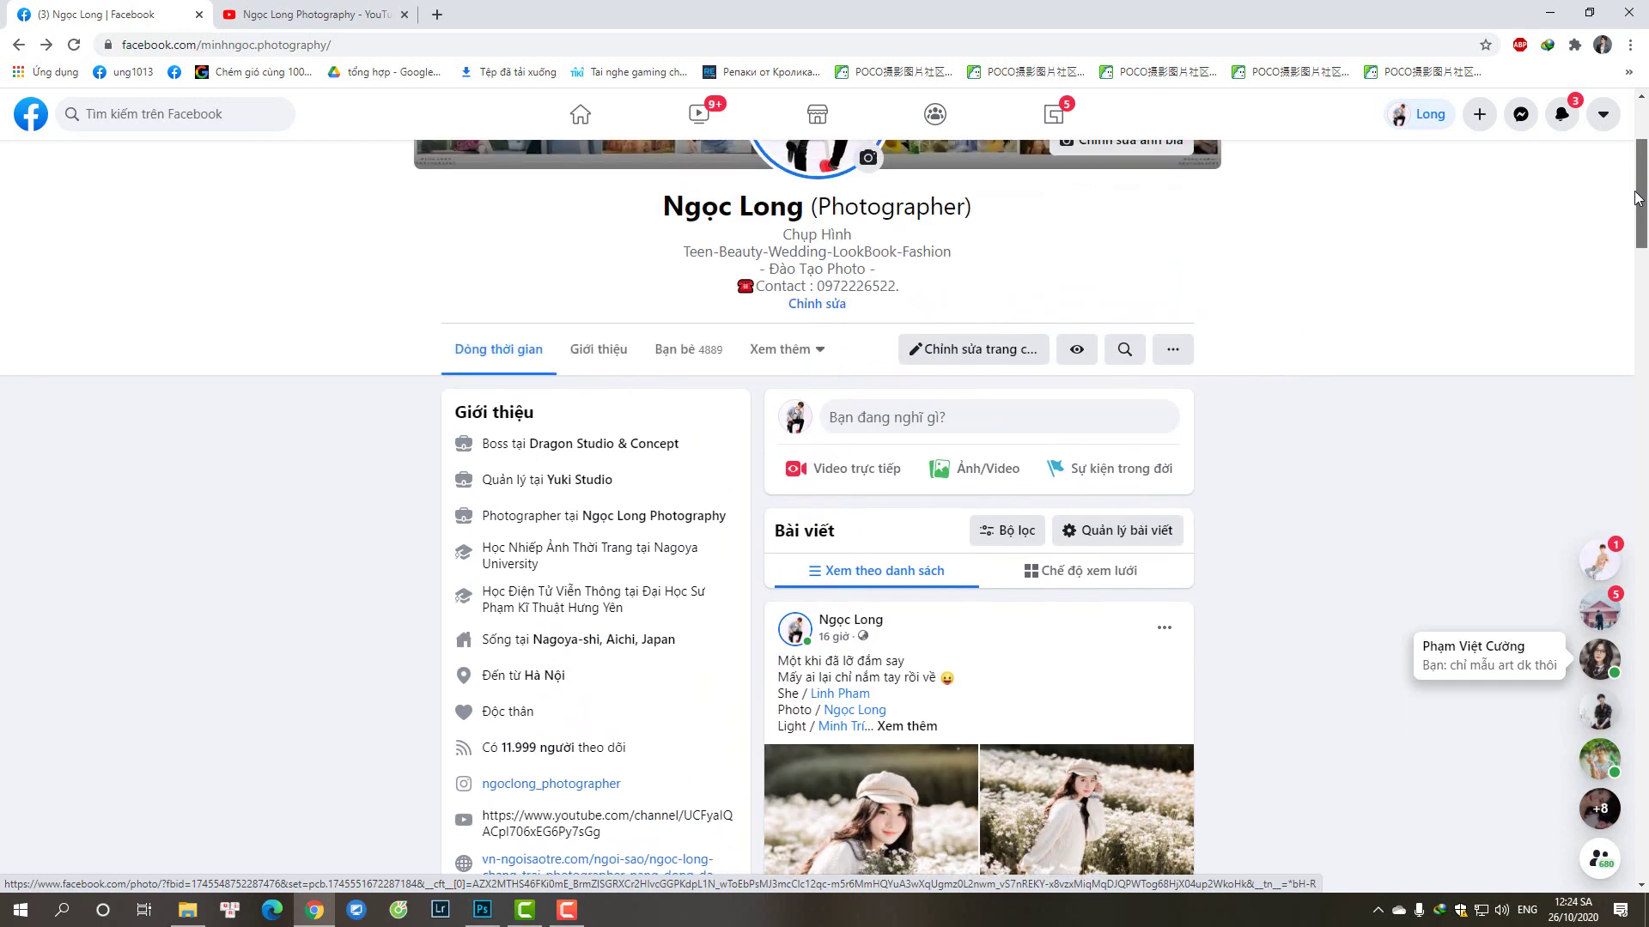
# - Minimize Chrome, refresh the desktop, and restore then minimize the raw-photo folder window
pyautogui.click(1550, 13)
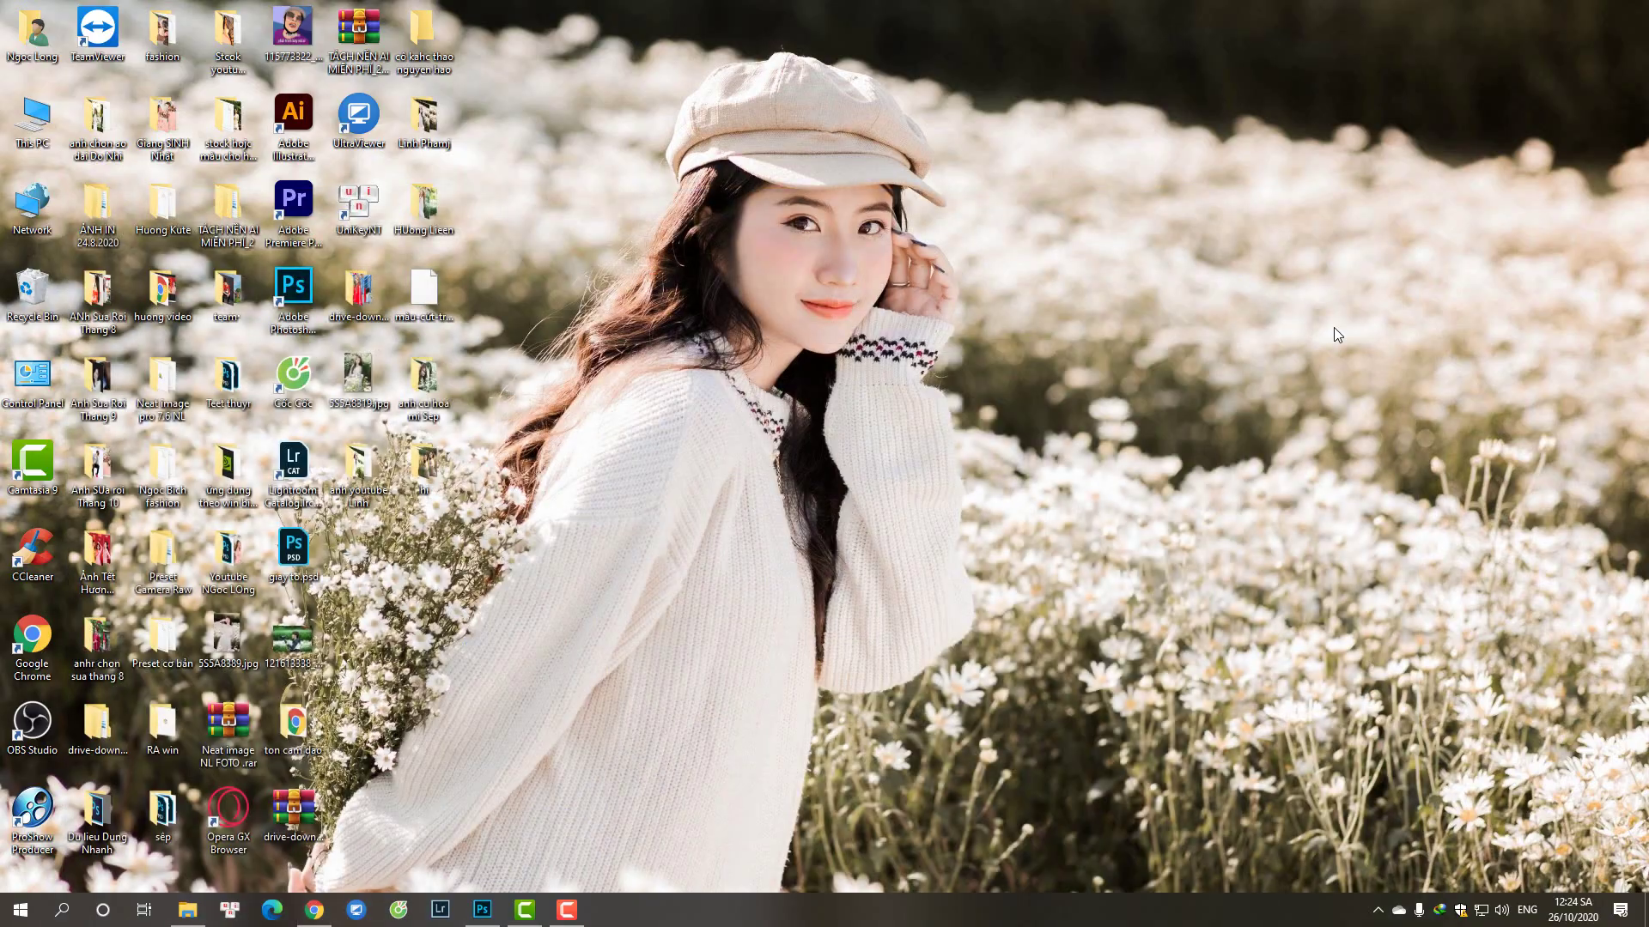
pyautogui.rightClick(777, 174)
pyautogui.click(863, 229)
pyautogui.click(187, 909)
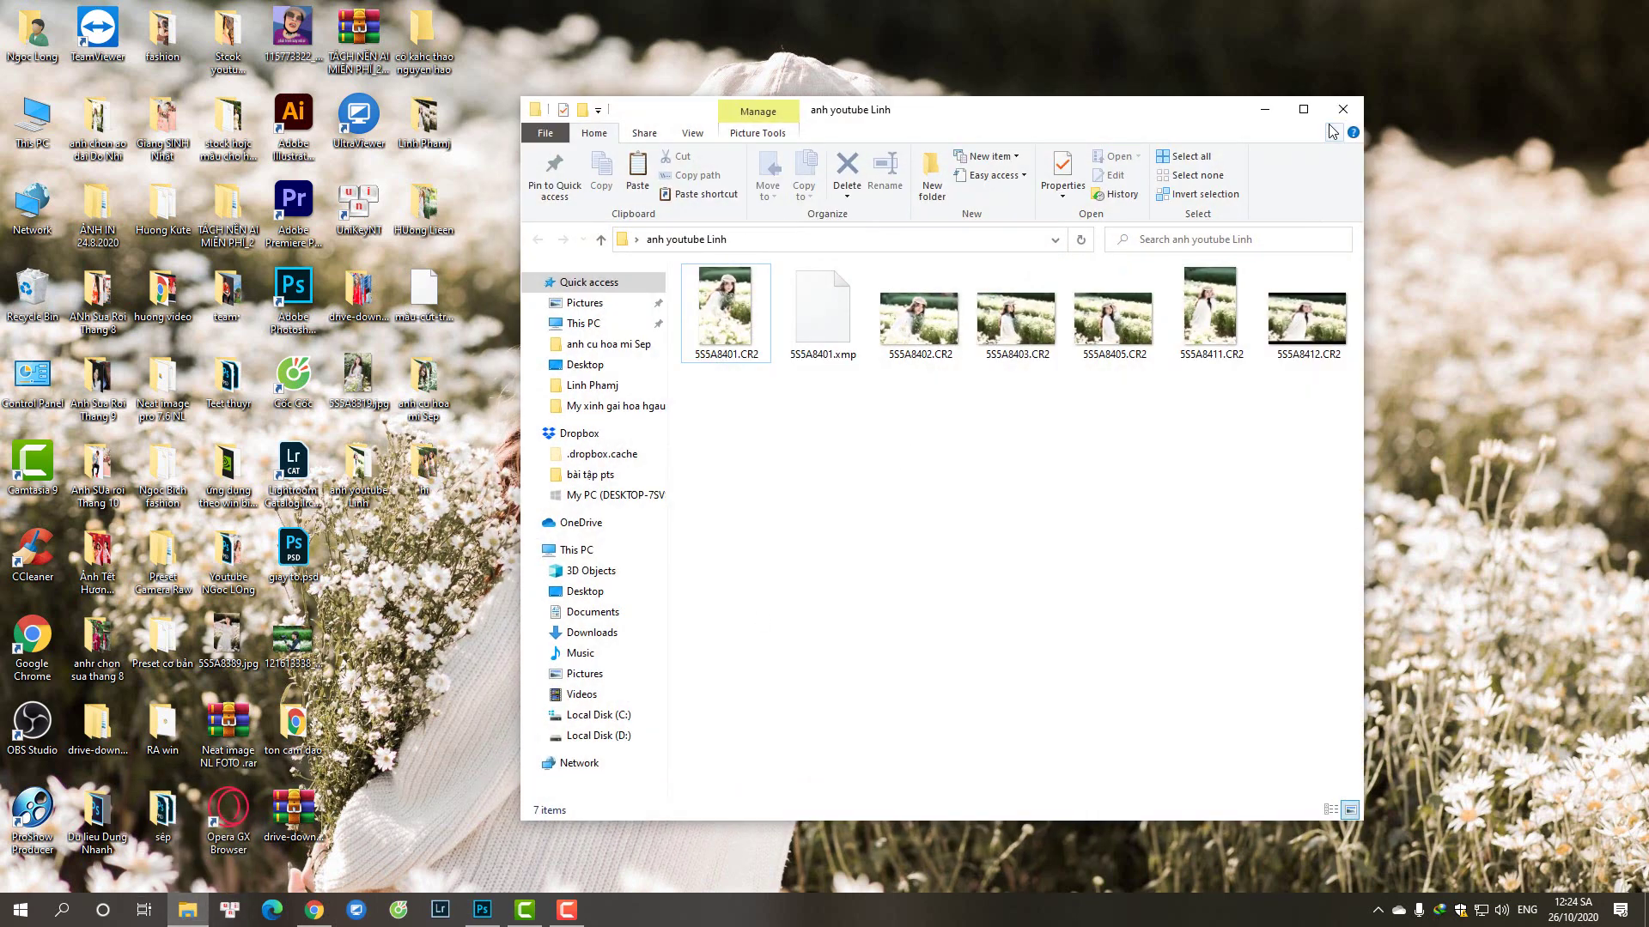
pyautogui.click(1265, 109)
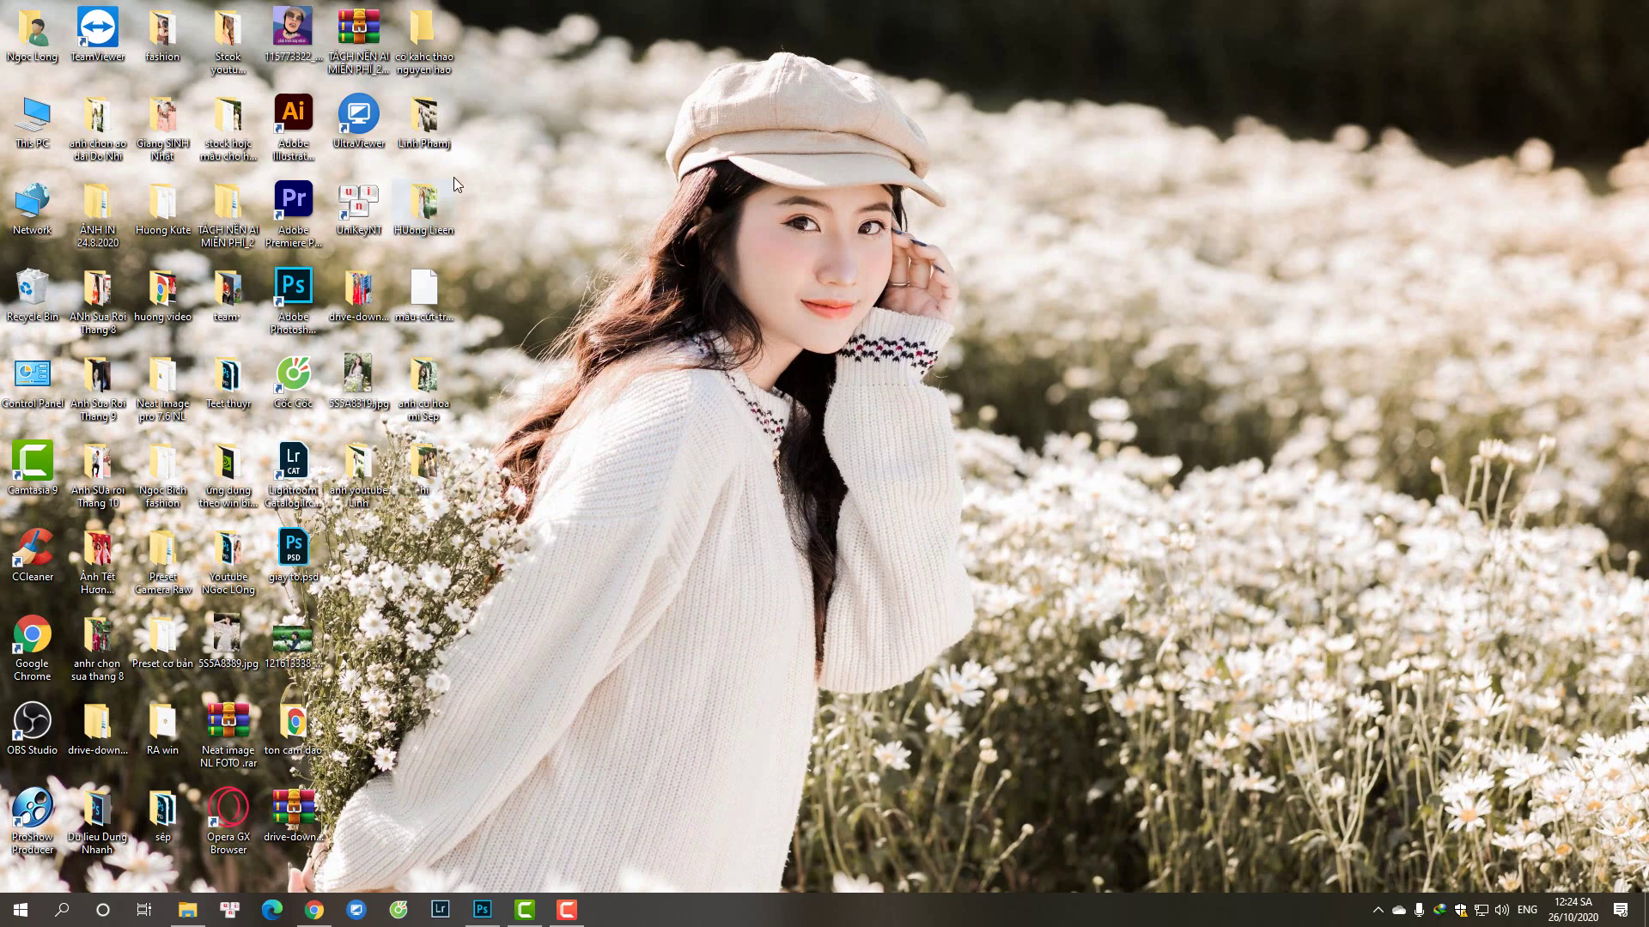
# - Open the desktop JPG portrait folder and view 5S5A8401.jpg in Photos
pyautogui.doubleClick(444, 136)
pyautogui.click(763, 344)
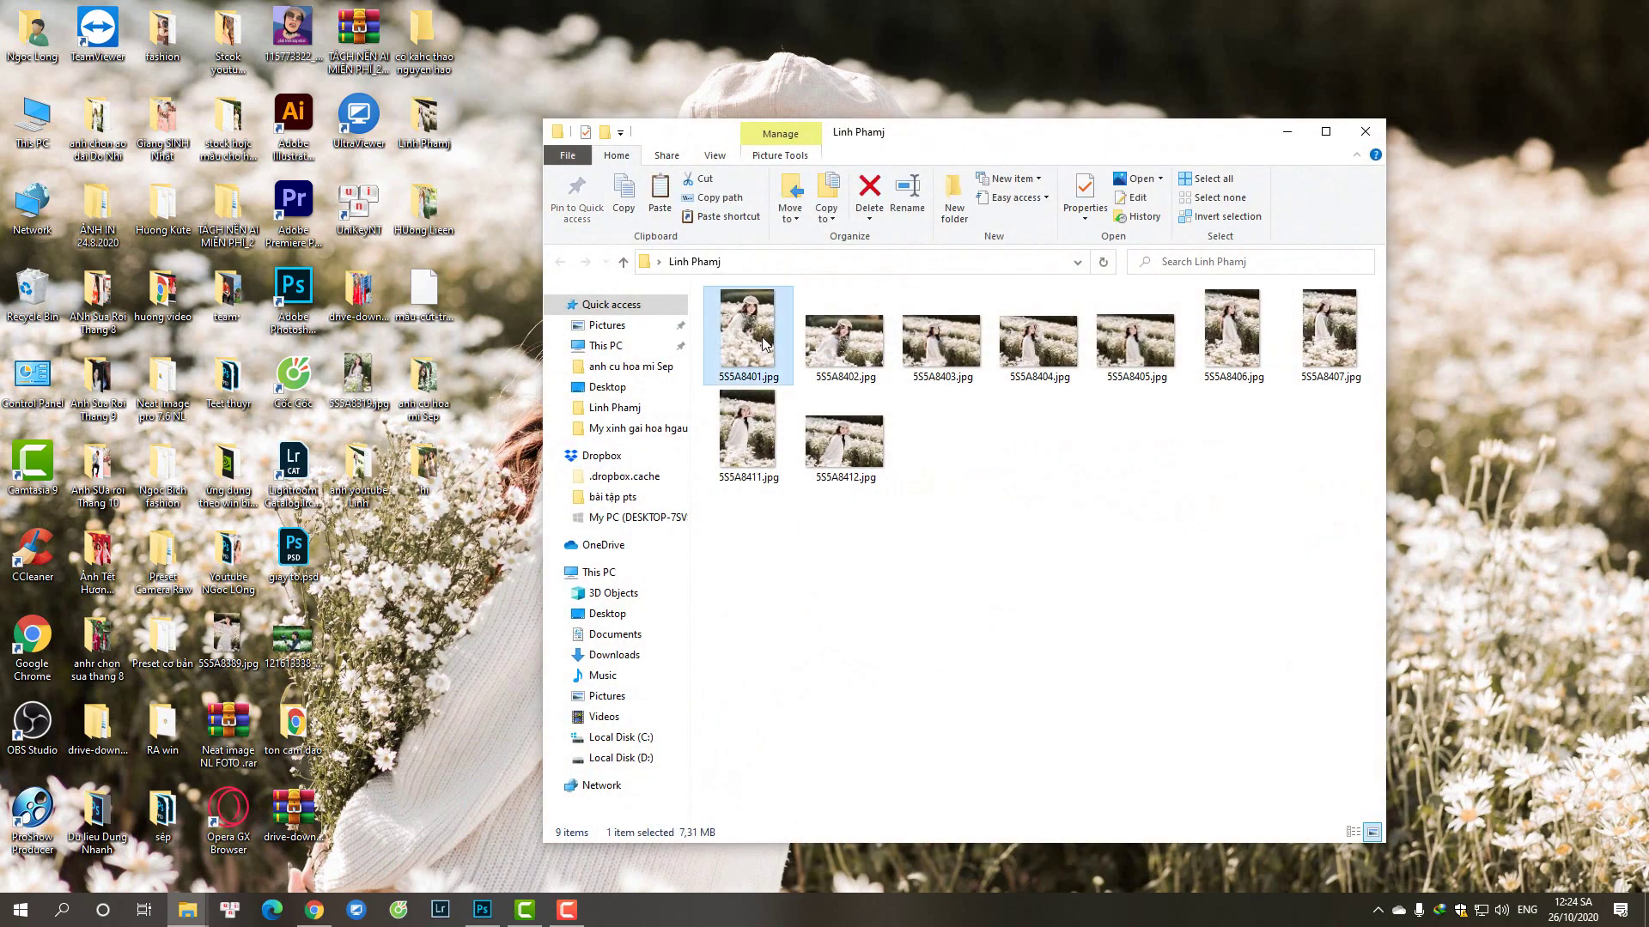
pyautogui.doubleClick(764, 343)
pyautogui.press('Right')
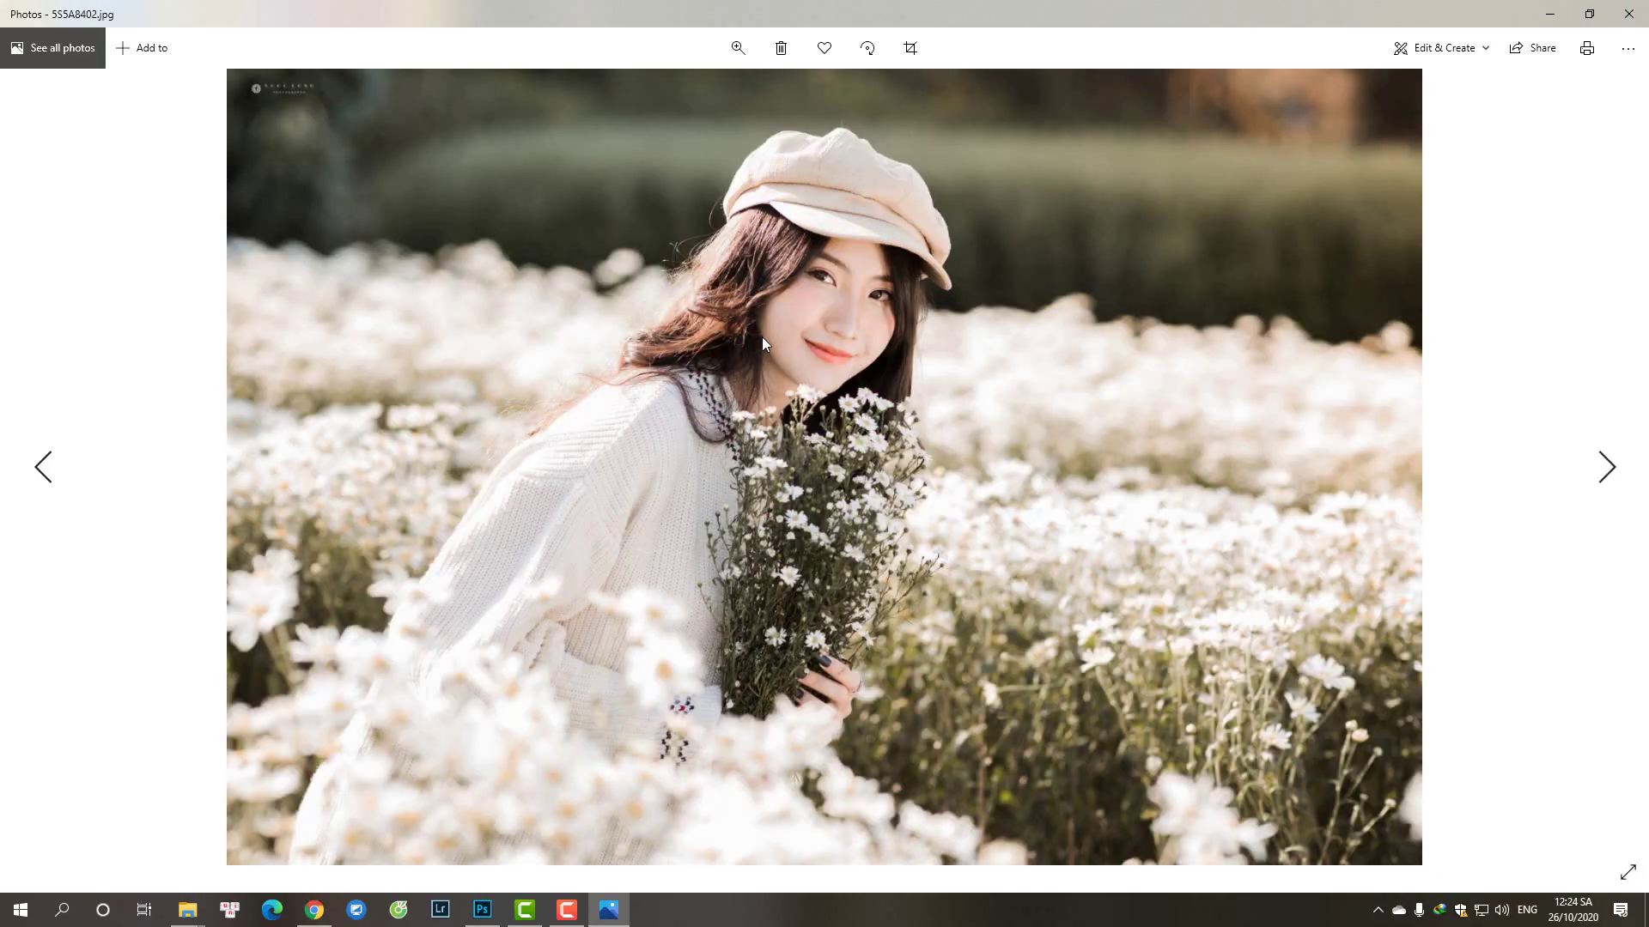
pyautogui.press('Right')
pyautogui.press('Right')
pyautogui.press('Right')
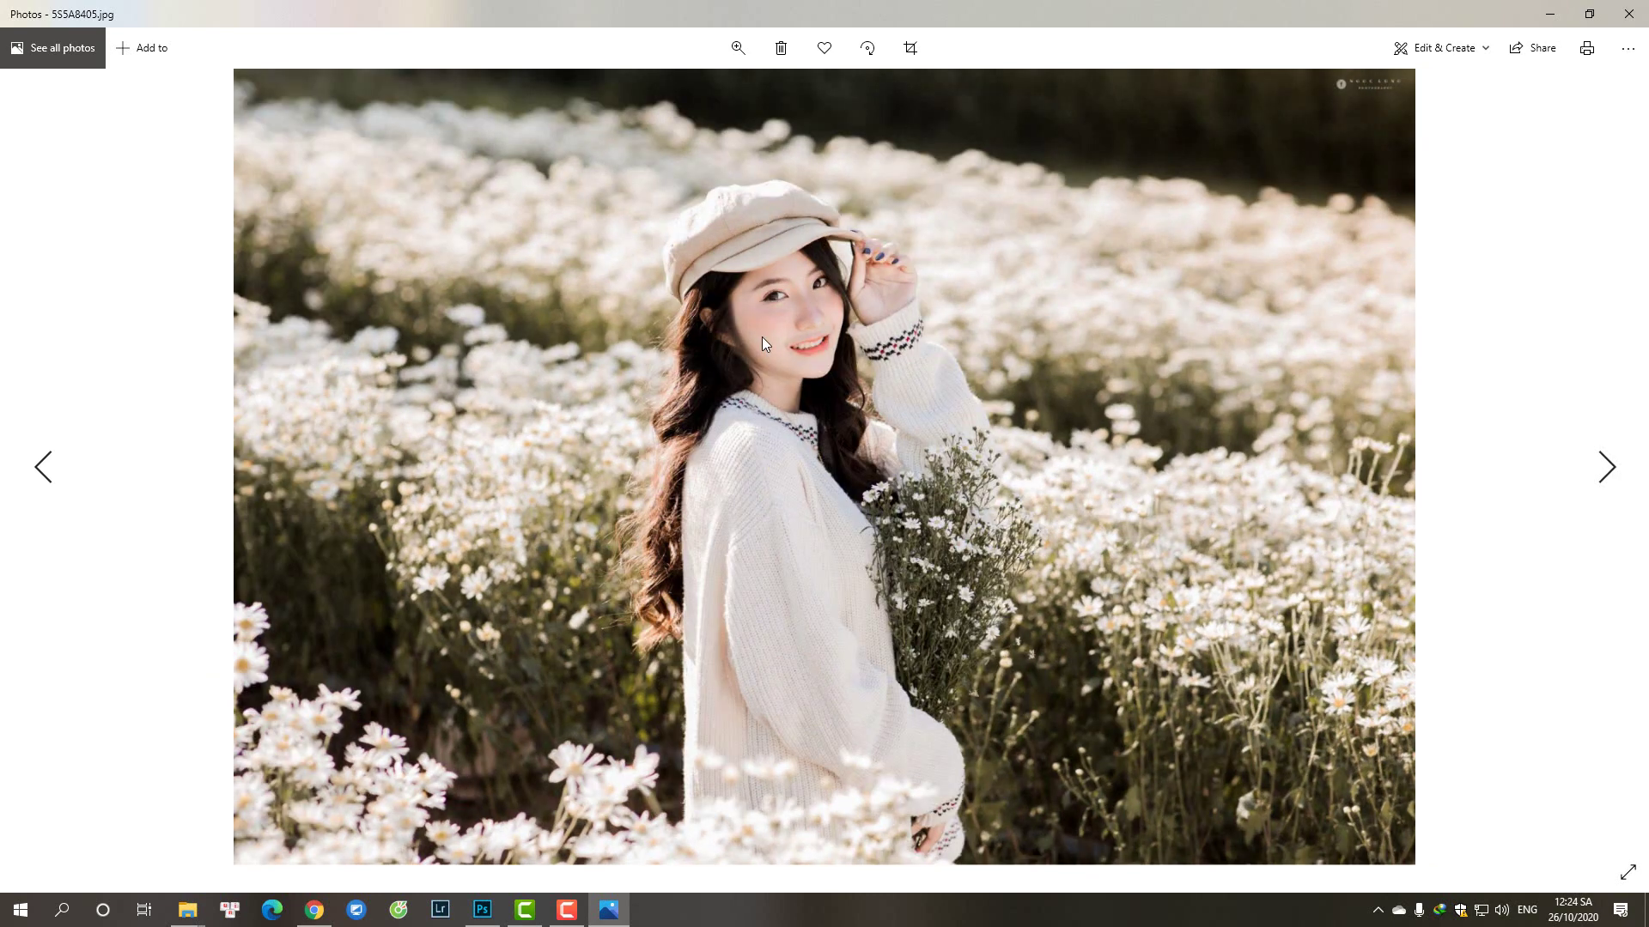
pyautogui.press('Right')
pyautogui.press('Right')
pyautogui.press('Right')
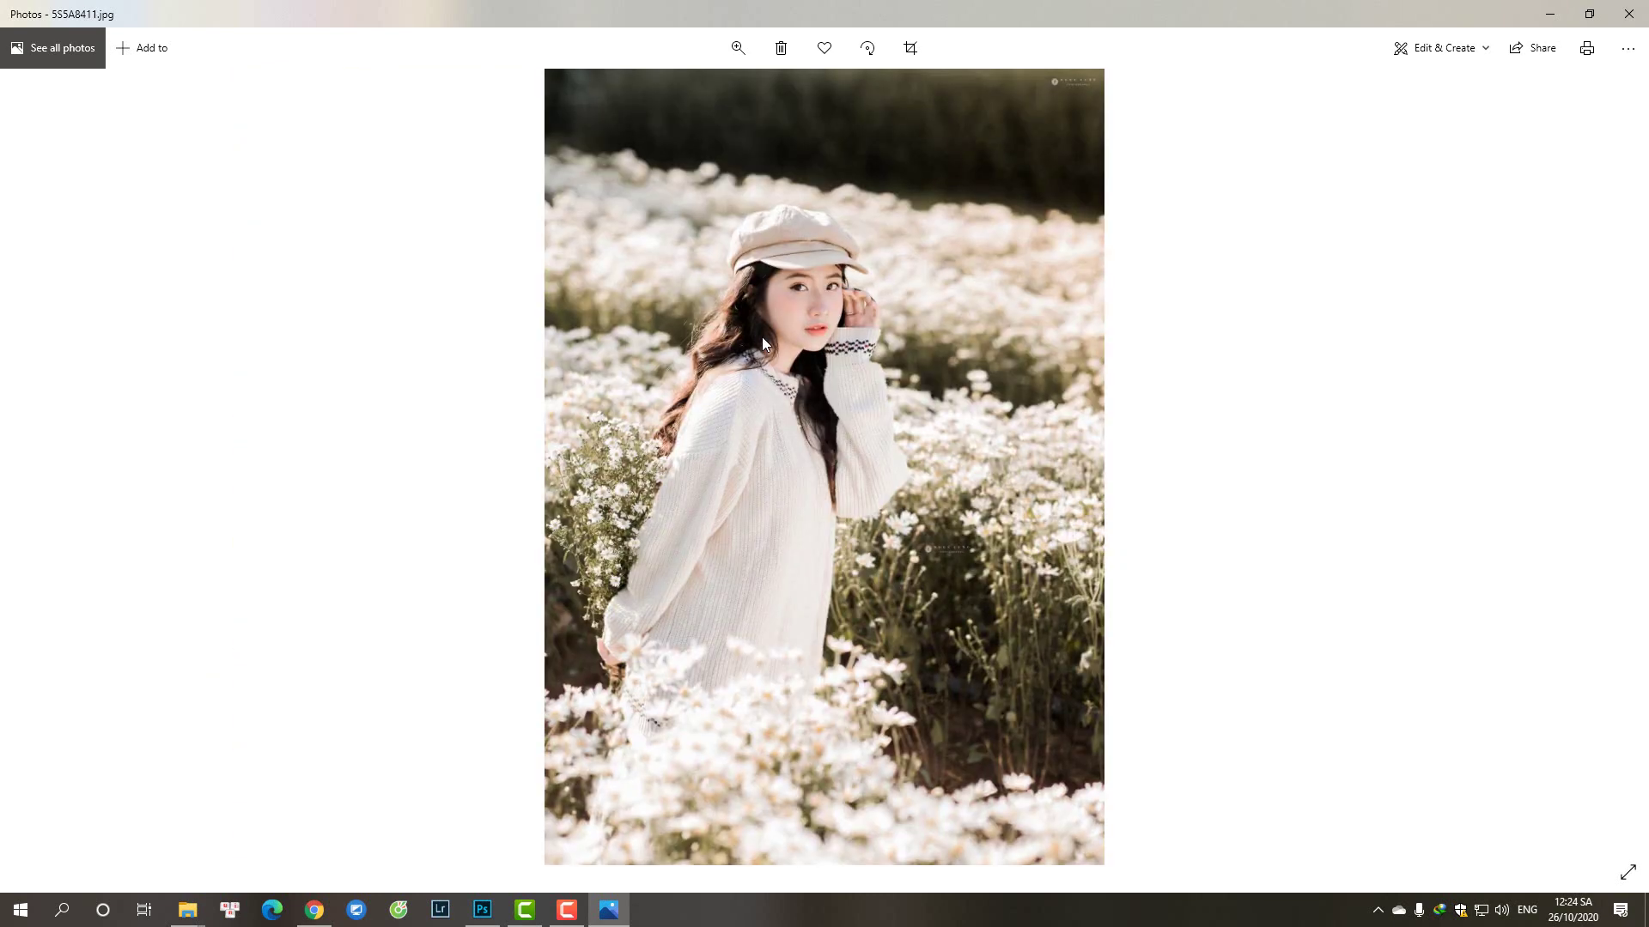
pyautogui.press('Right')
pyautogui.press('Left')
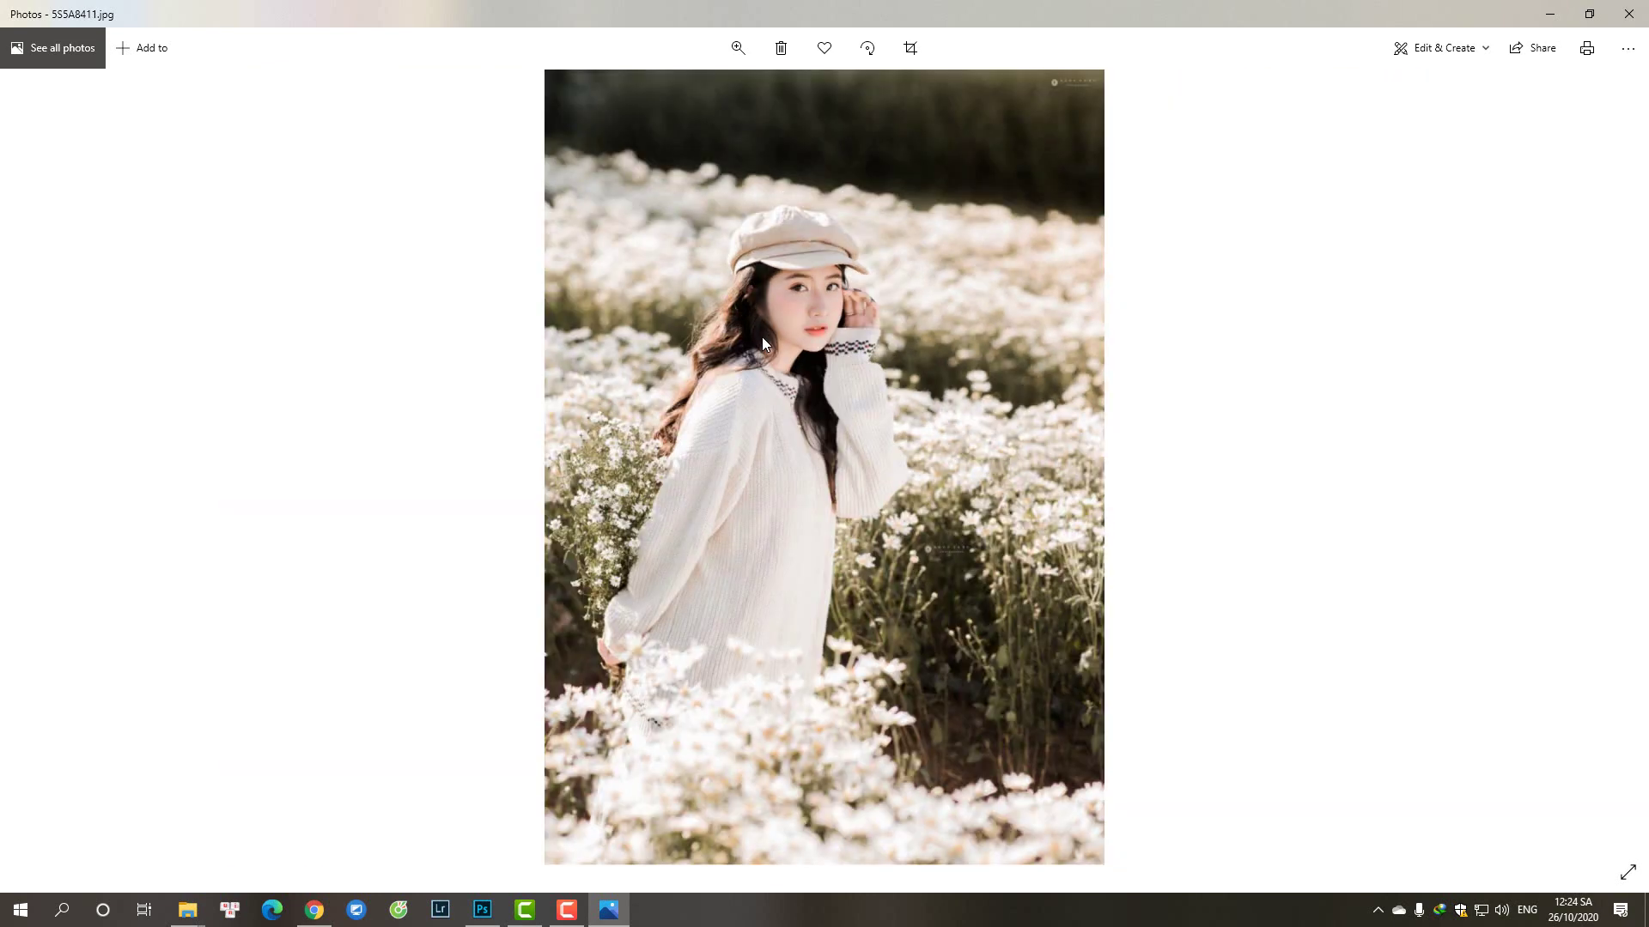
pyautogui.press('Left')
pyautogui.press('Left')
pyautogui.press('Left')
pyautogui.press('Left')
pyautogui.press('Left')
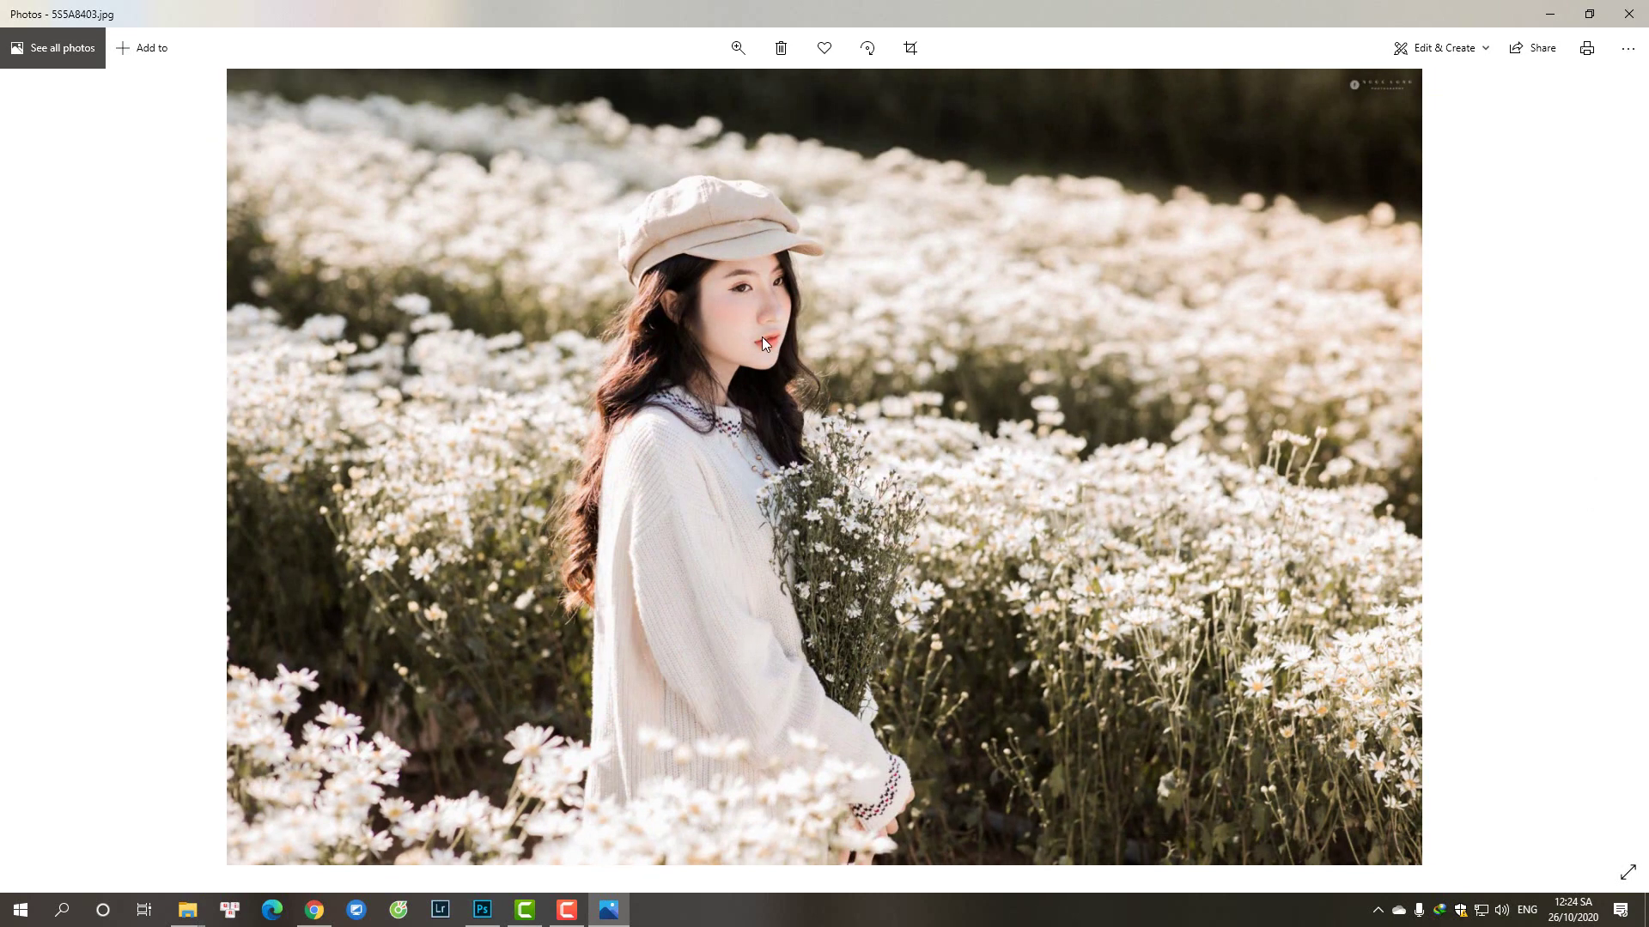
pyautogui.press('Left')
pyautogui.press('Left')
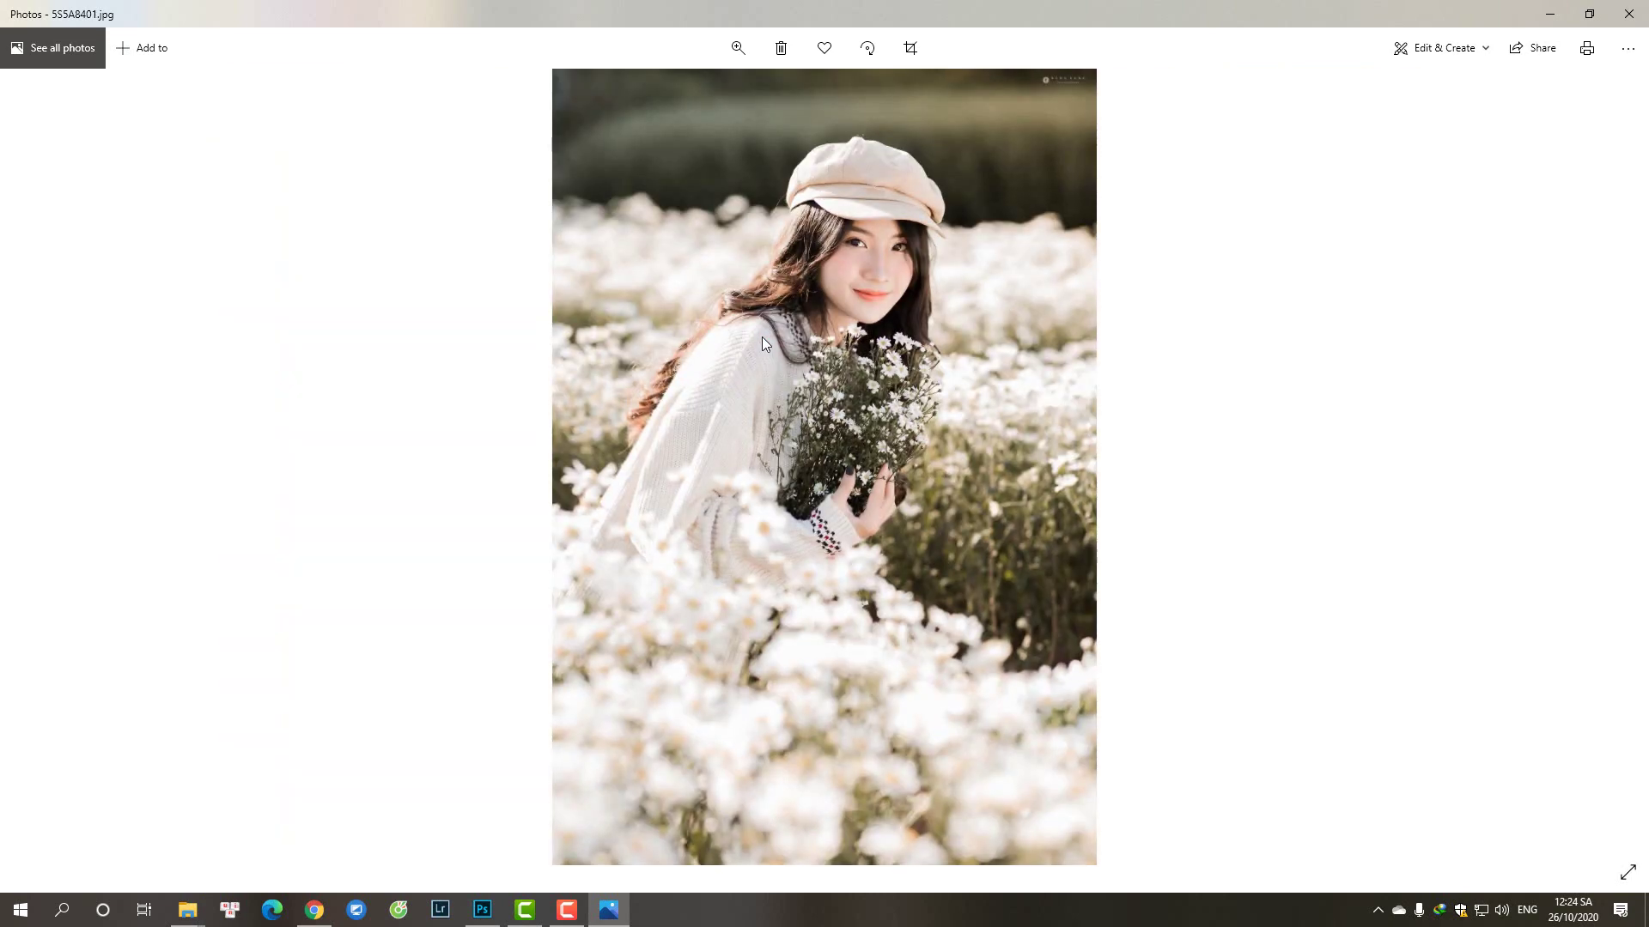
pyautogui.click(1629, 14)
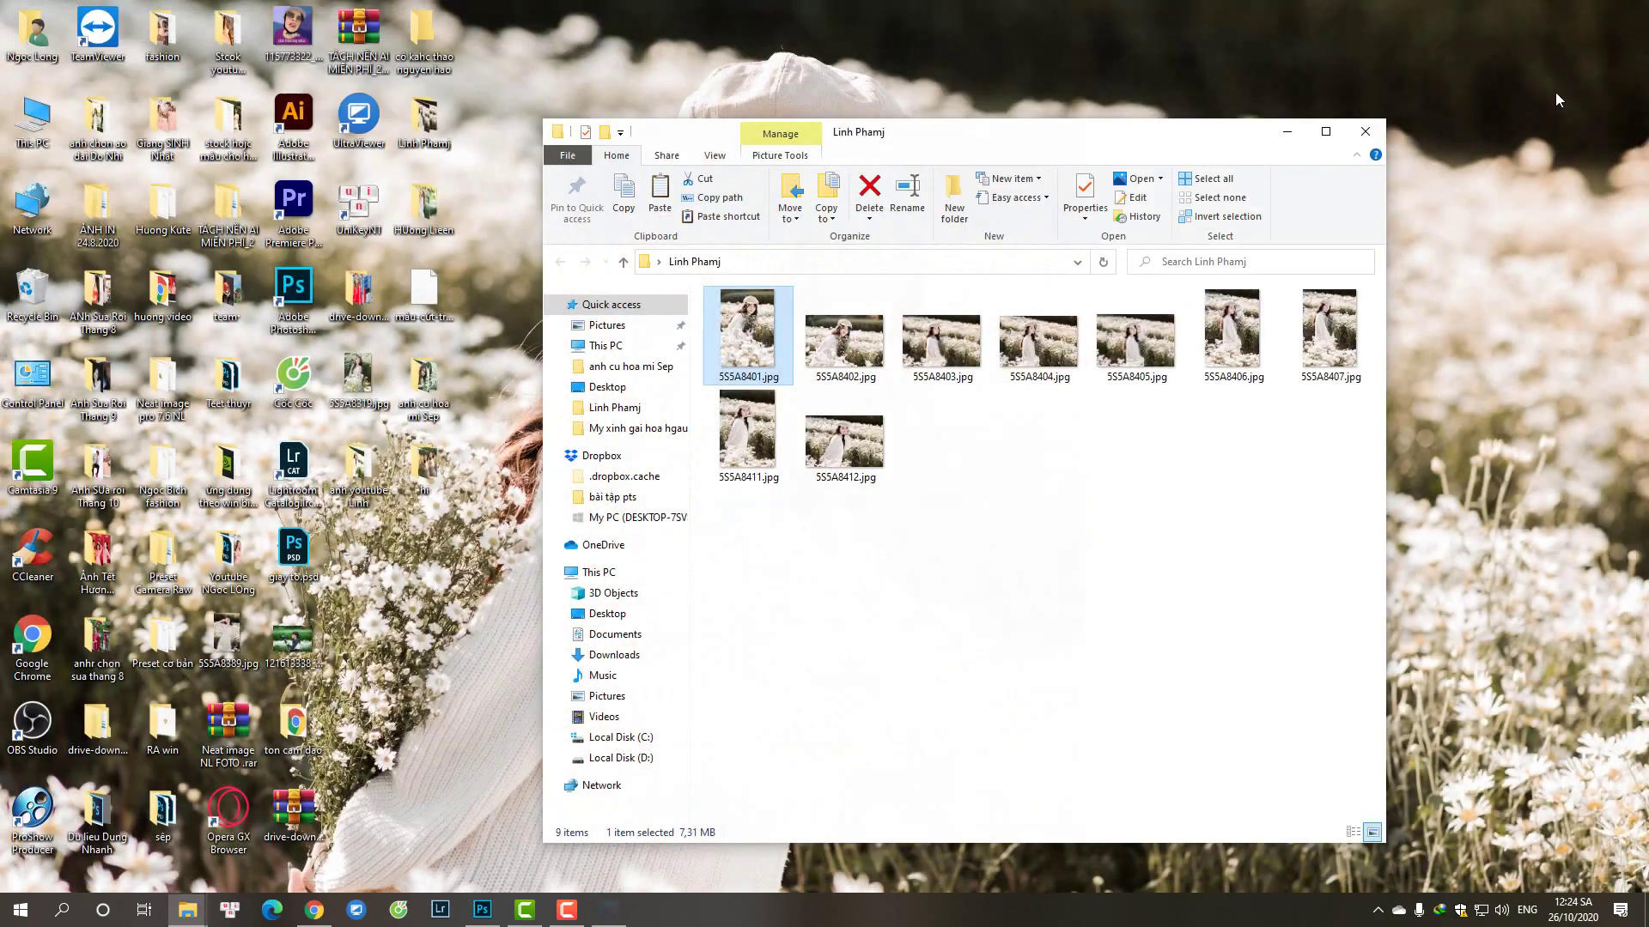
pyautogui.doubleClick(769, 341)
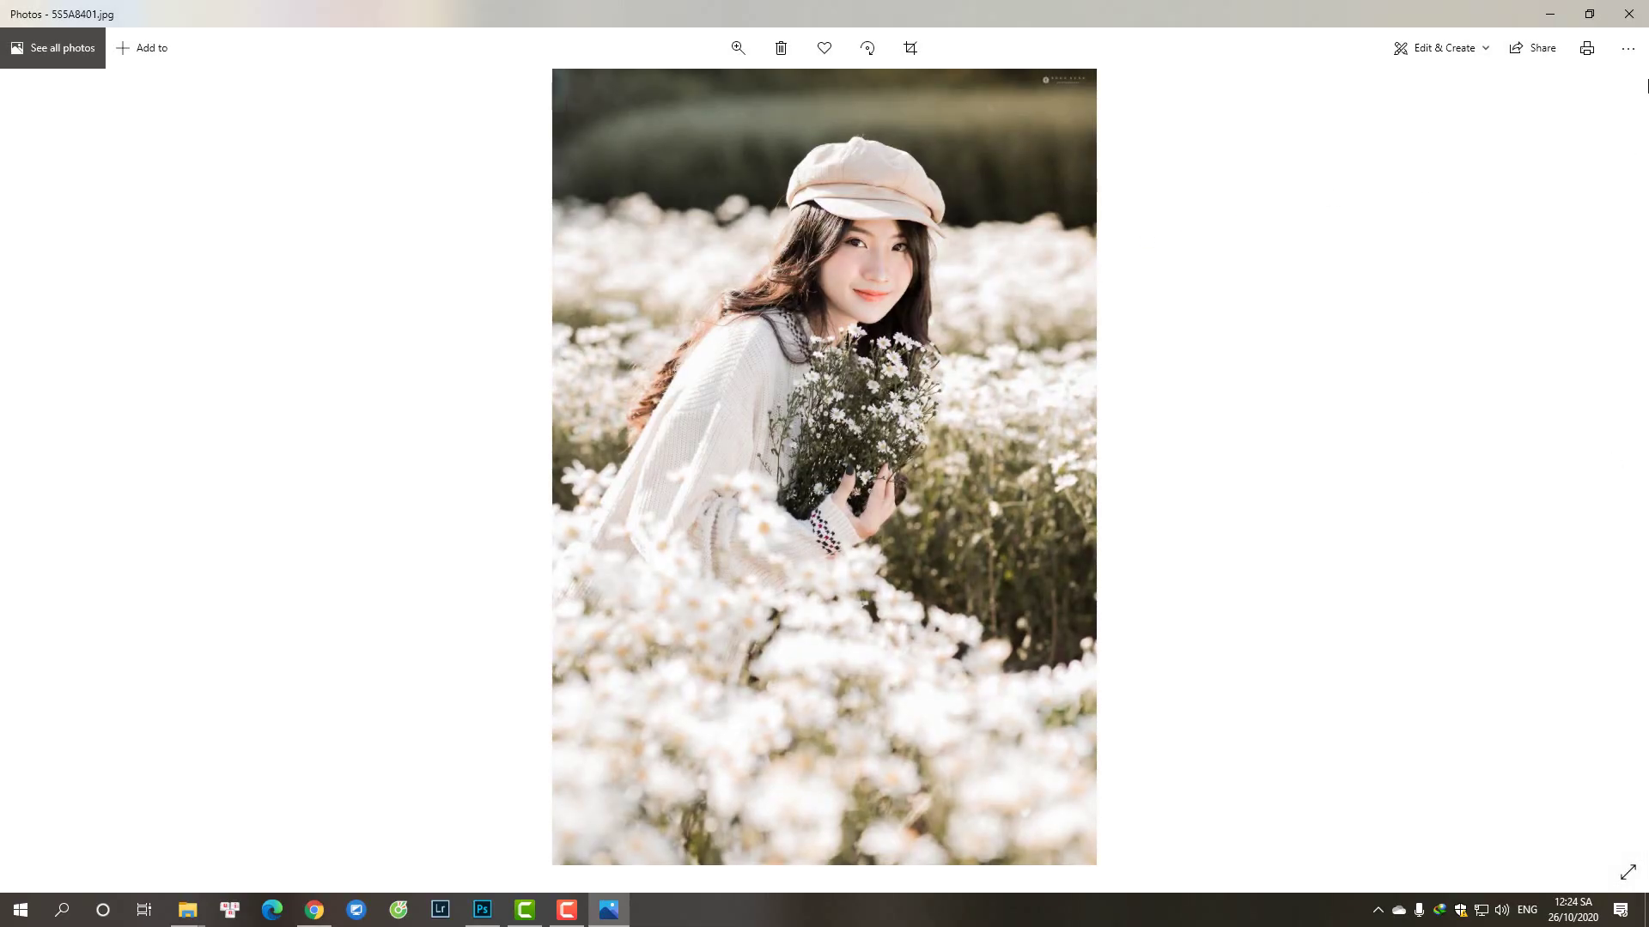
pyautogui.click(1631, 12)
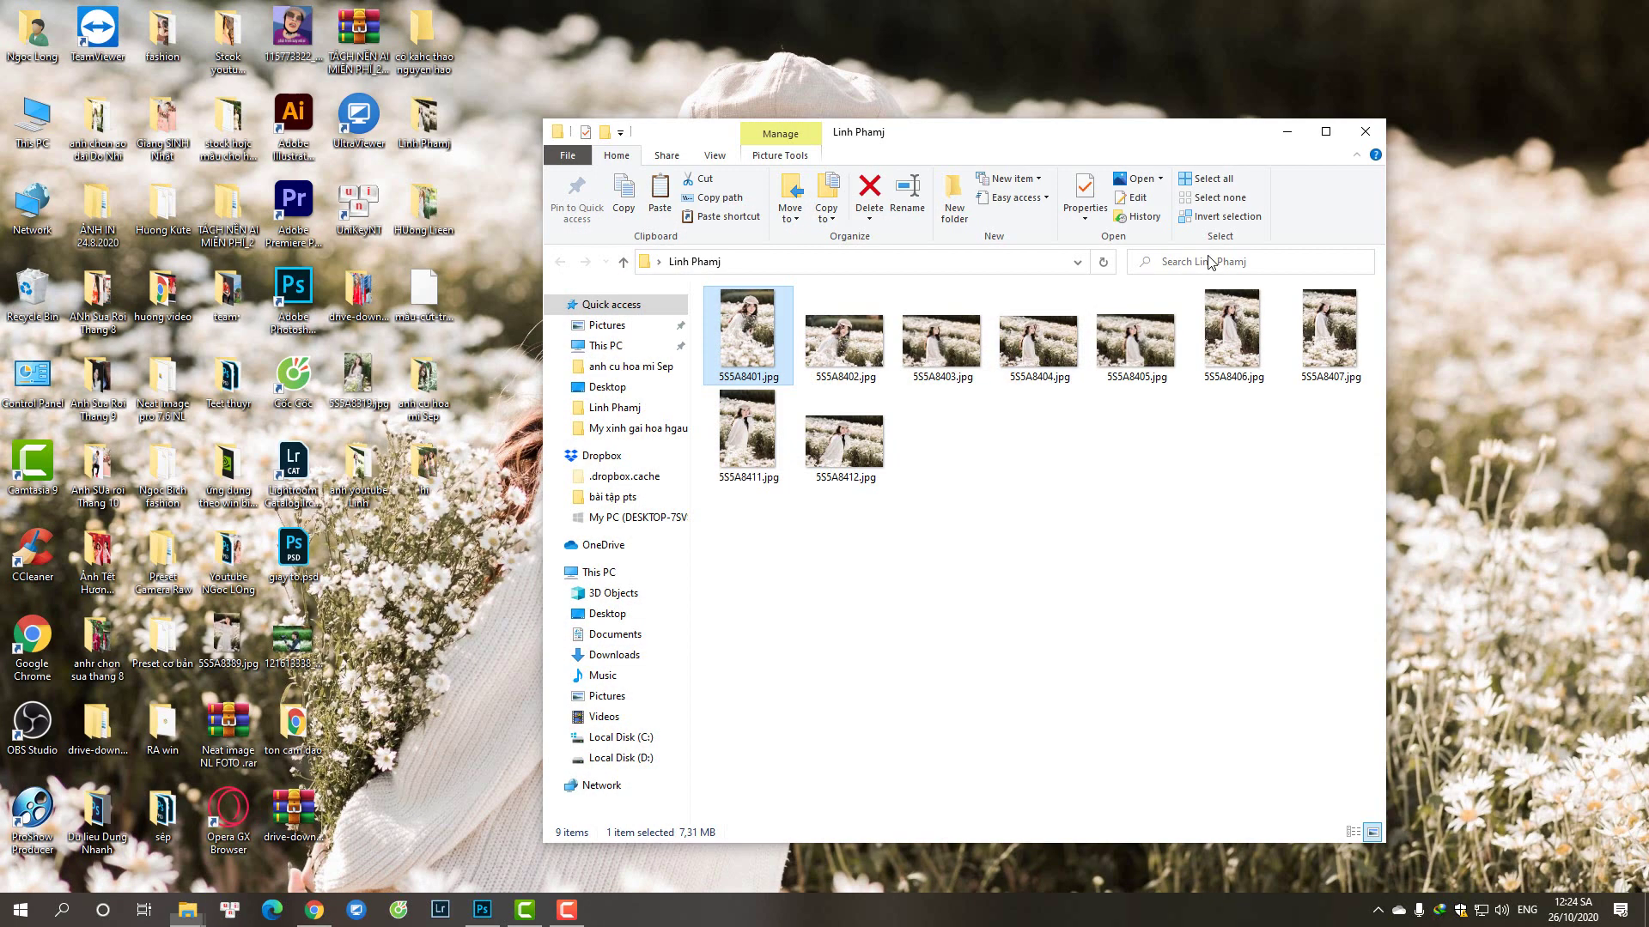
# - Select the six CR2 raws, including 5S5A8401.CR2, and drag them onto Photoshop
pyautogui.click(1365, 133)
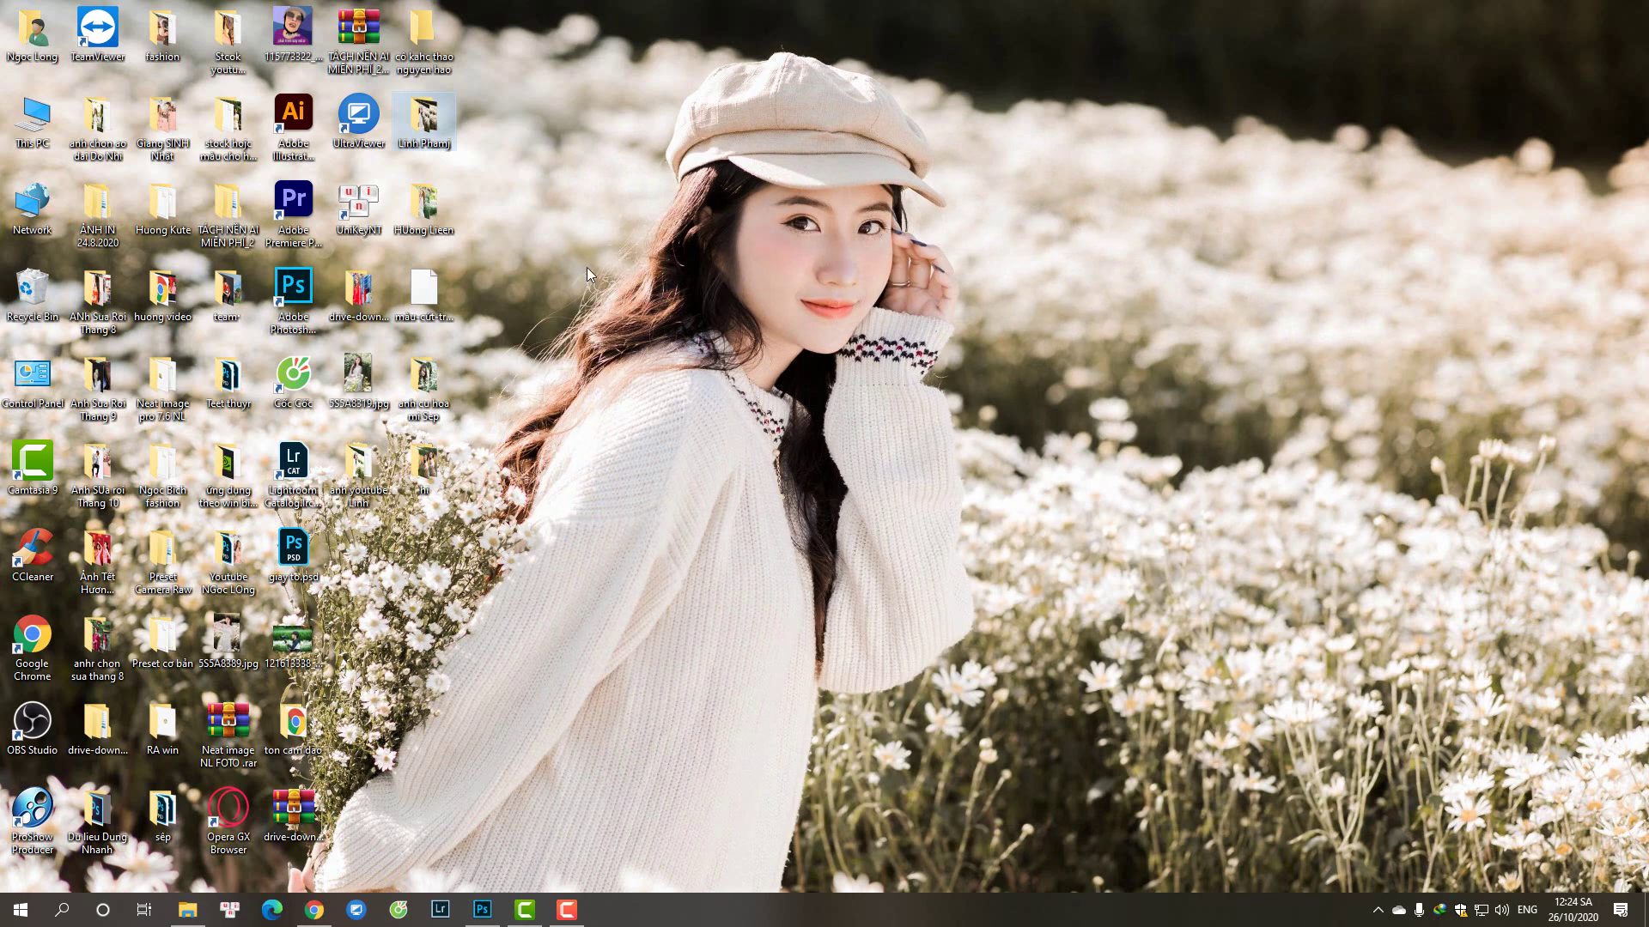
pyautogui.doubleClick(367, 478)
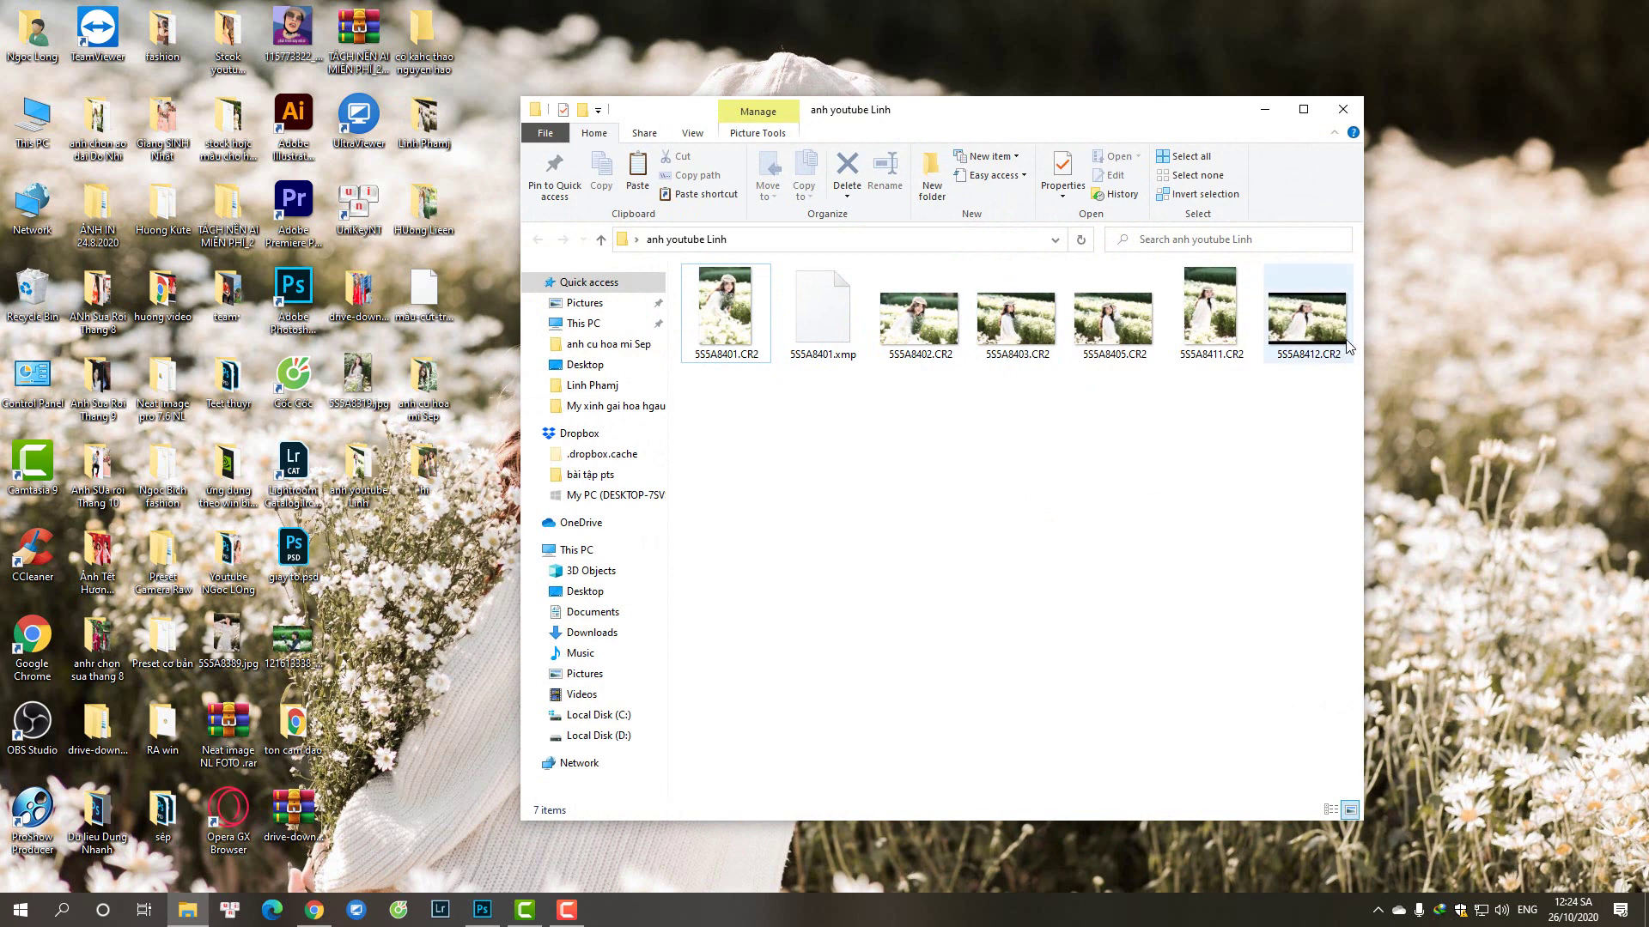
pyautogui.moveTo(1326, 388); pyautogui.dragTo(893, 305)
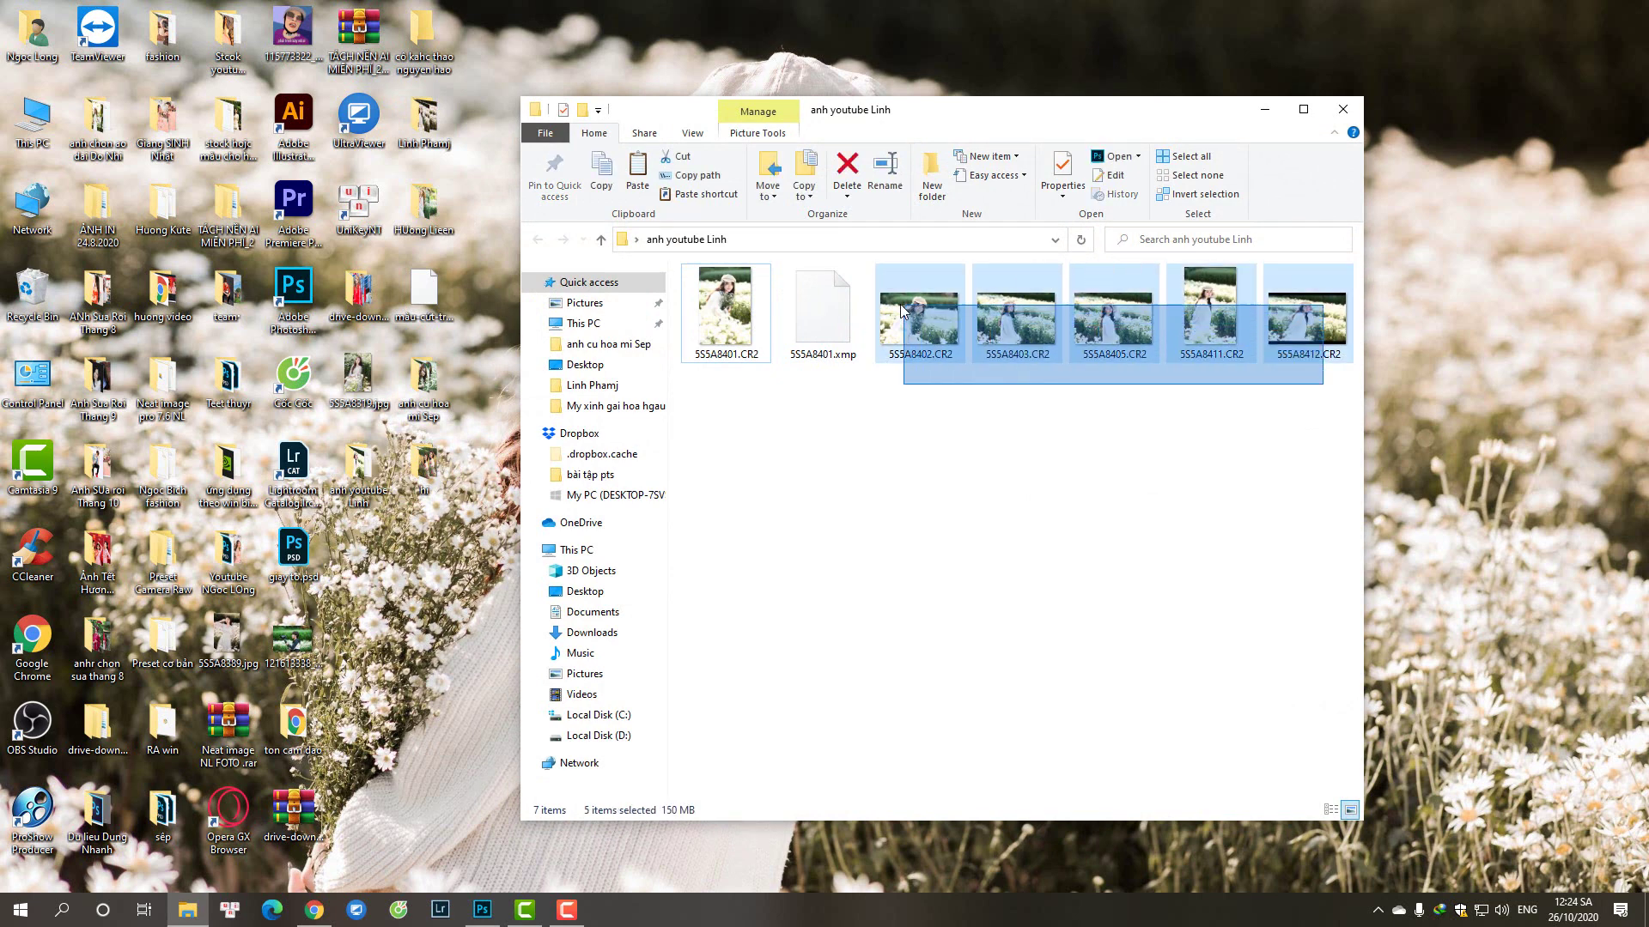
pyautogui.keyDown('ctrl'); pyautogui.click(739, 322); pyautogui.keyUp('ctrl')
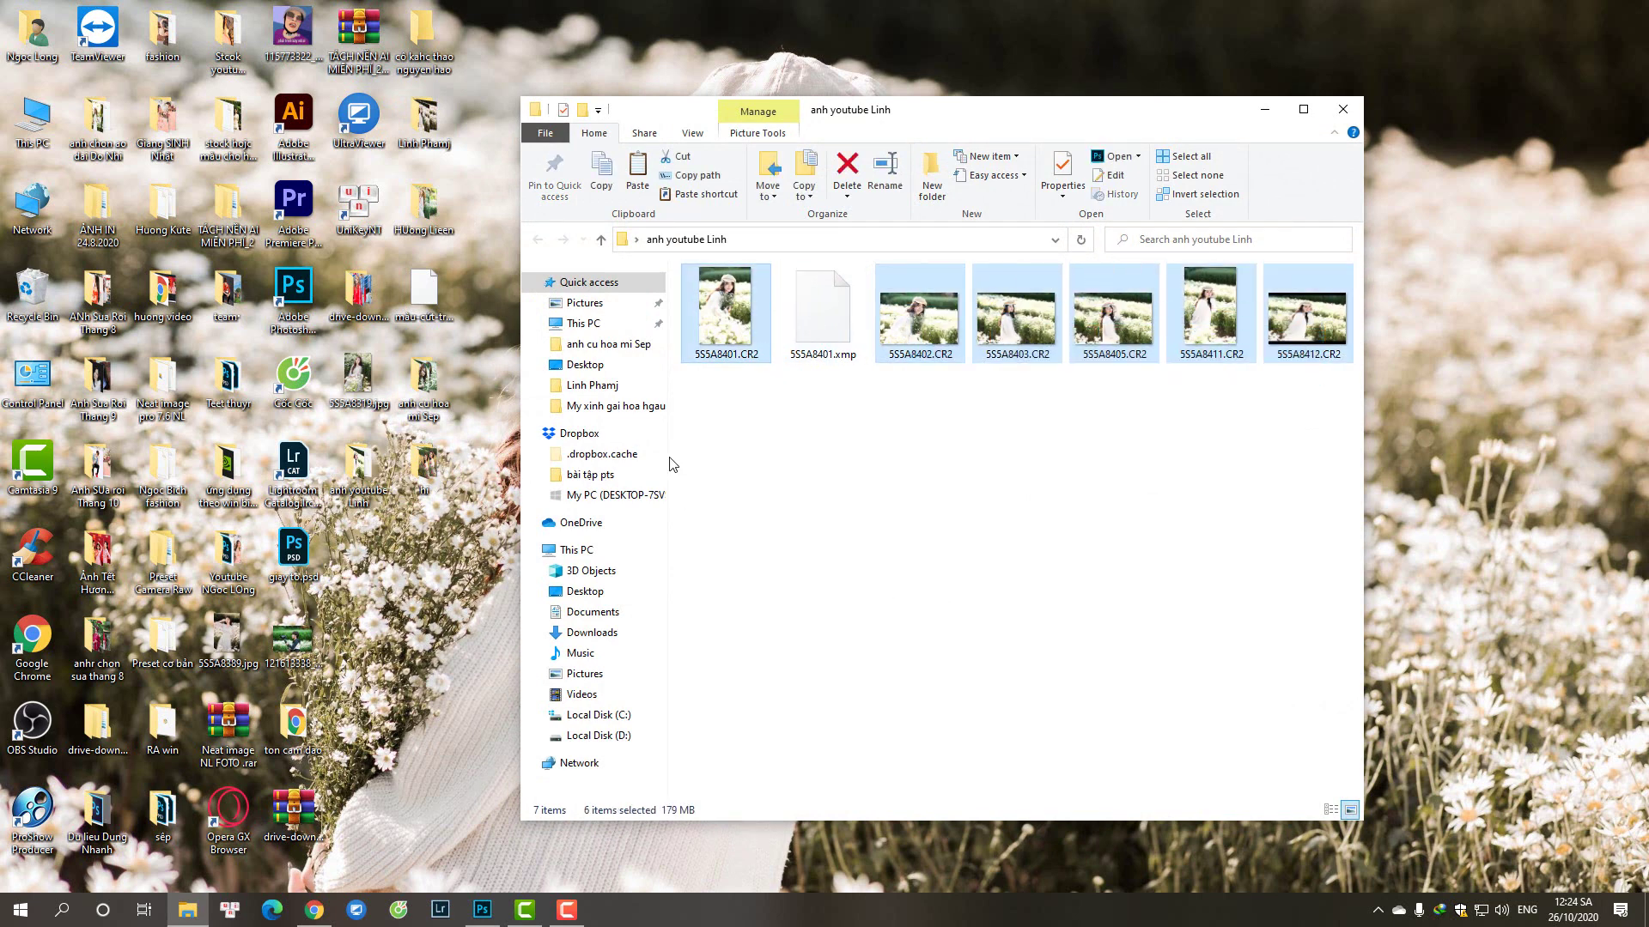
pyautogui.moveTo(709, 346); pyautogui.dragTo(293, 292)
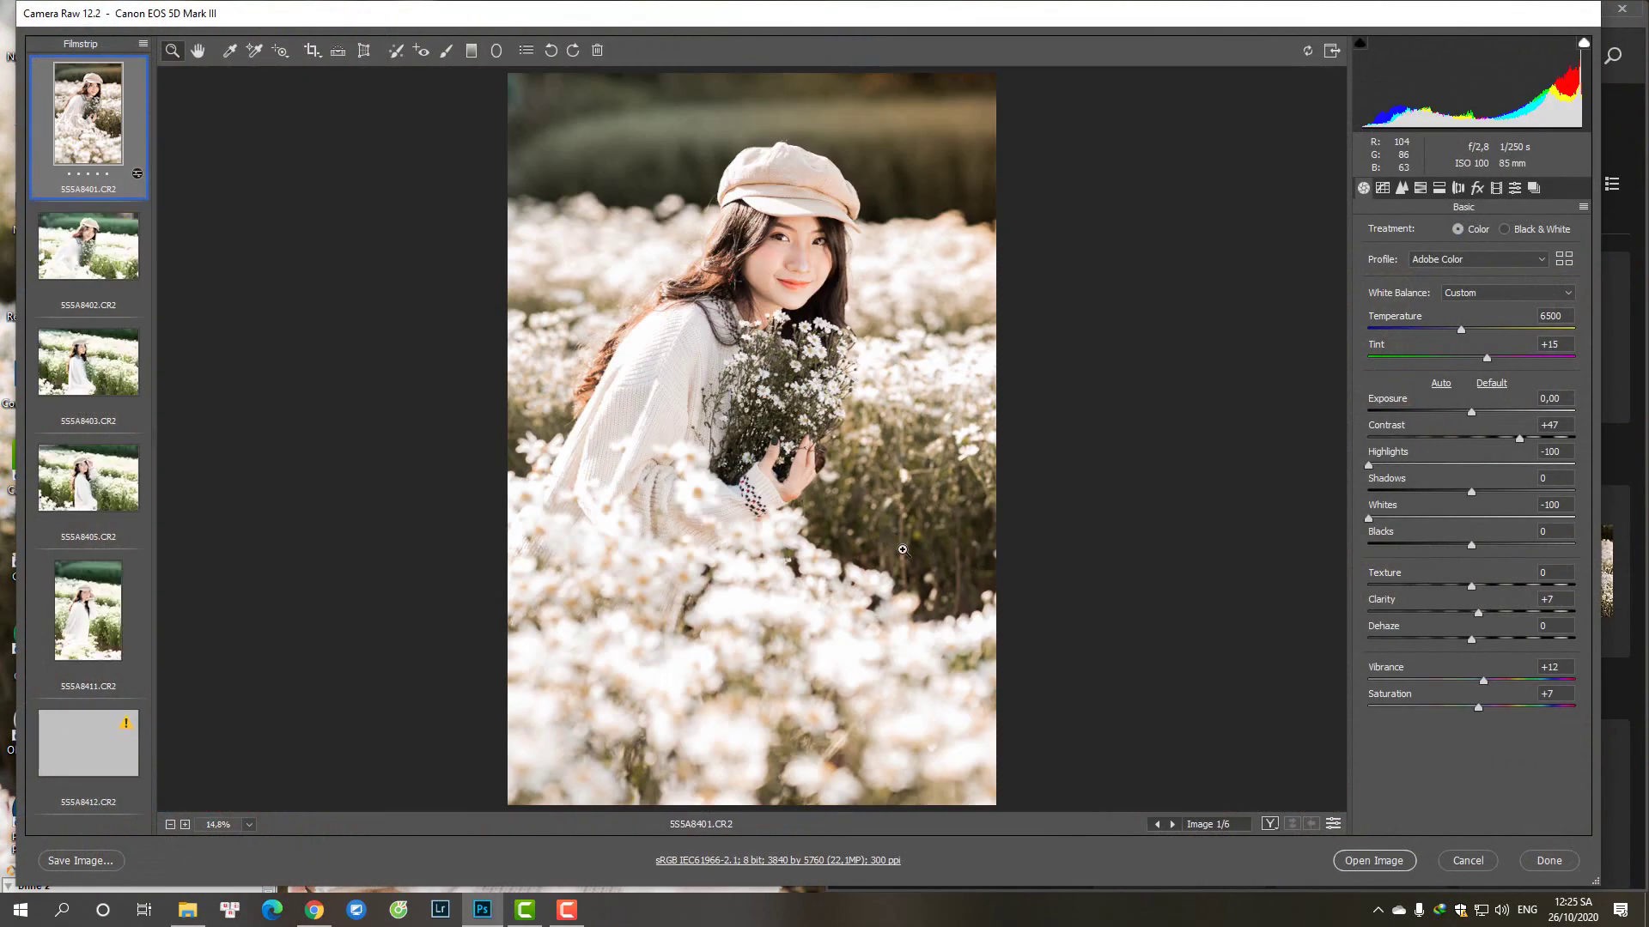
# - Select all six raws, apply Camera Raw Defaults, and enable the highlight clipping warning
pyautogui.hotkey('ctrl', 'a')
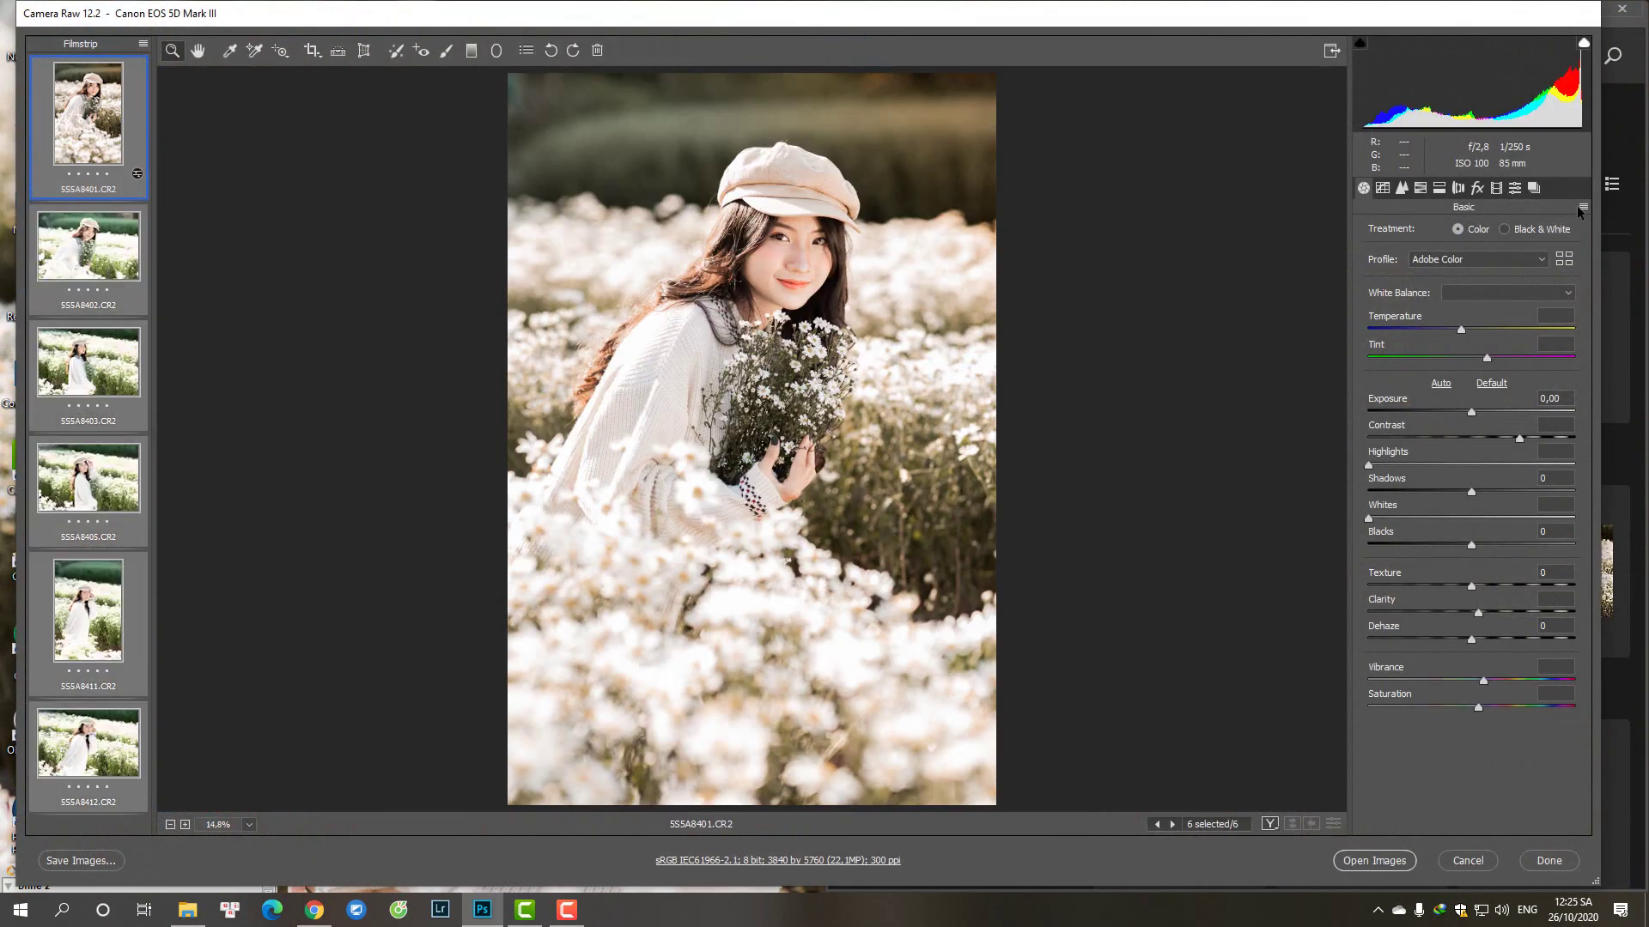
pyautogui.click(1583, 208)
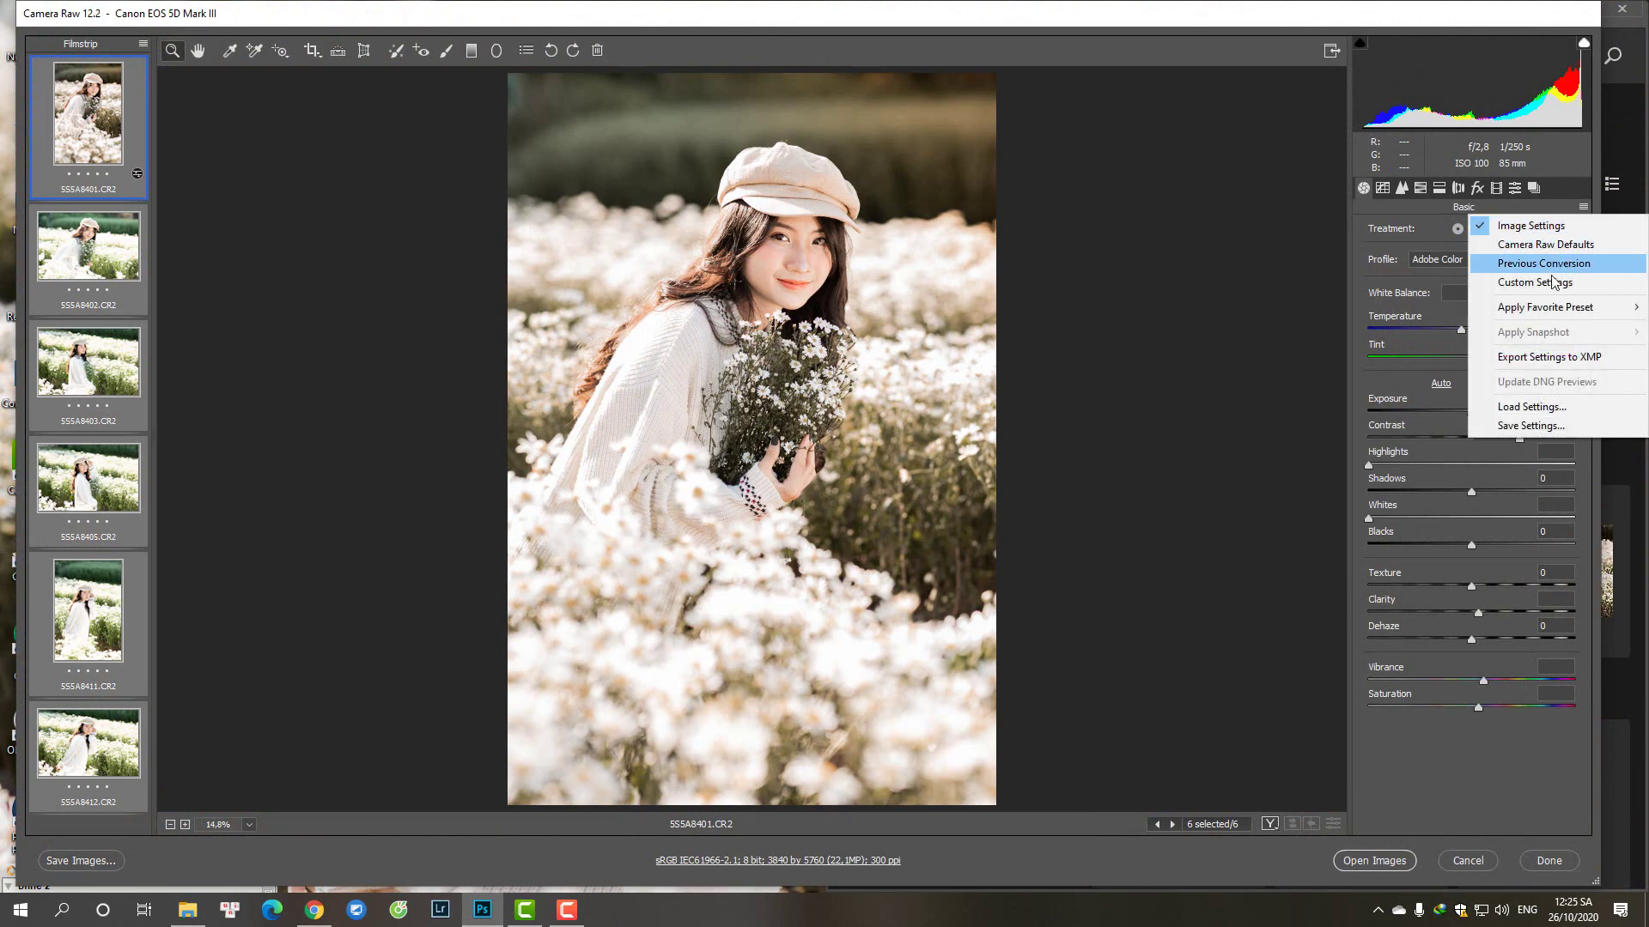
pyautogui.click(1564, 245)
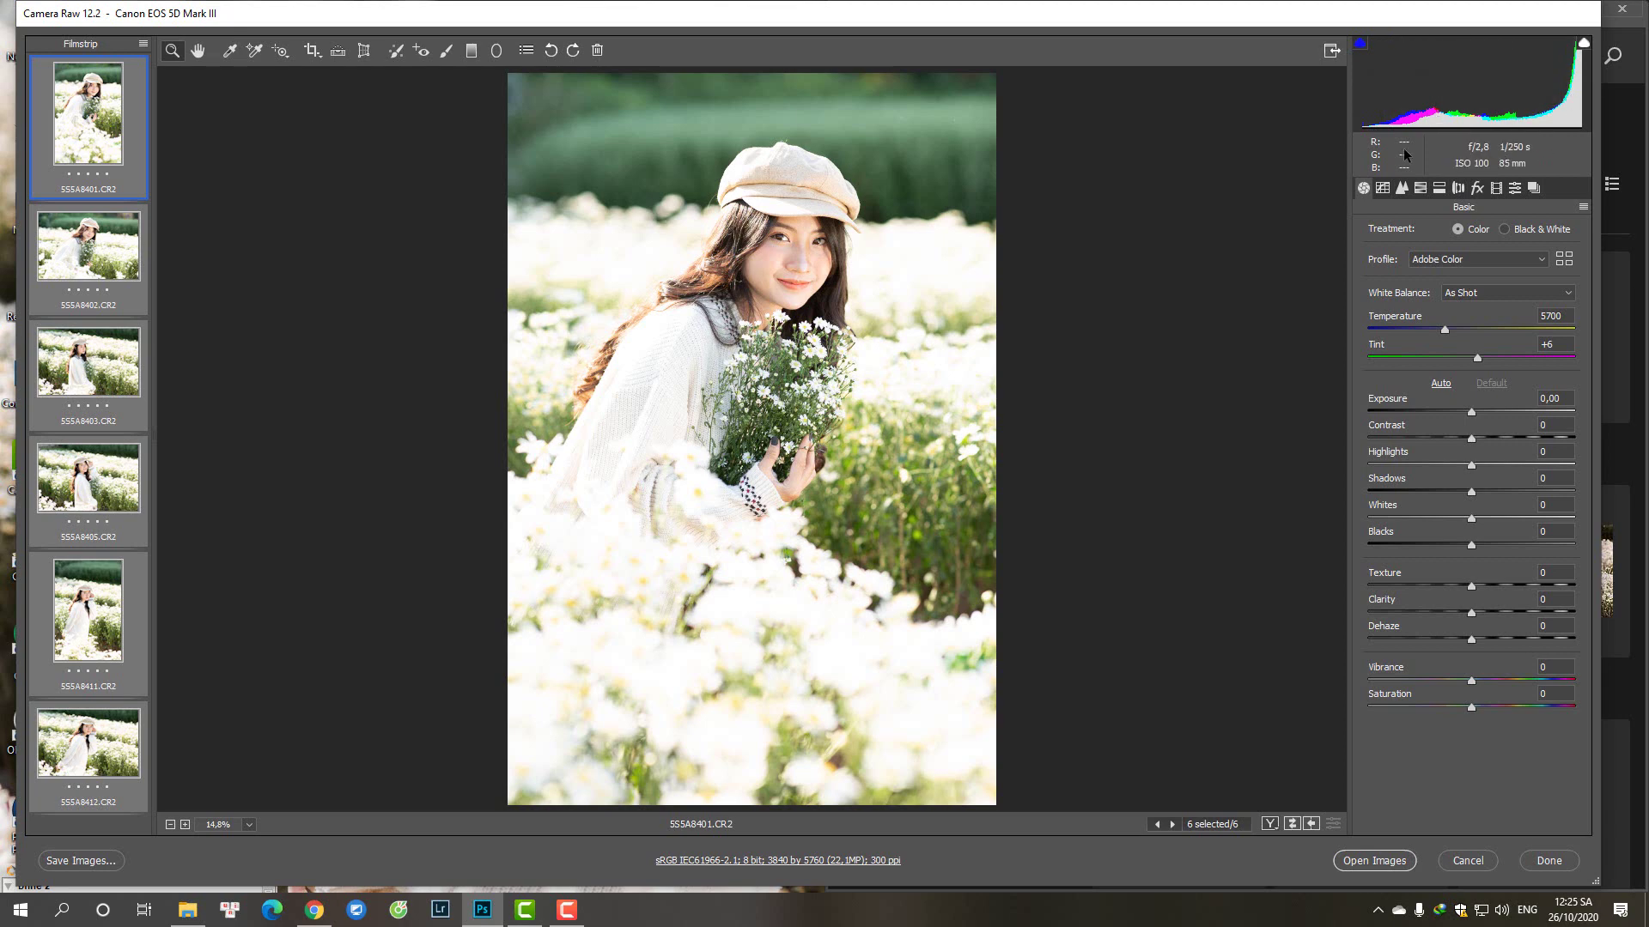
pyautogui.click(1583, 44)
# - Set Highlights and Whites to -100, Shadows +8 and Contrast +47
pyautogui.moveTo(1471, 465); pyautogui.dragTo(1367, 465)
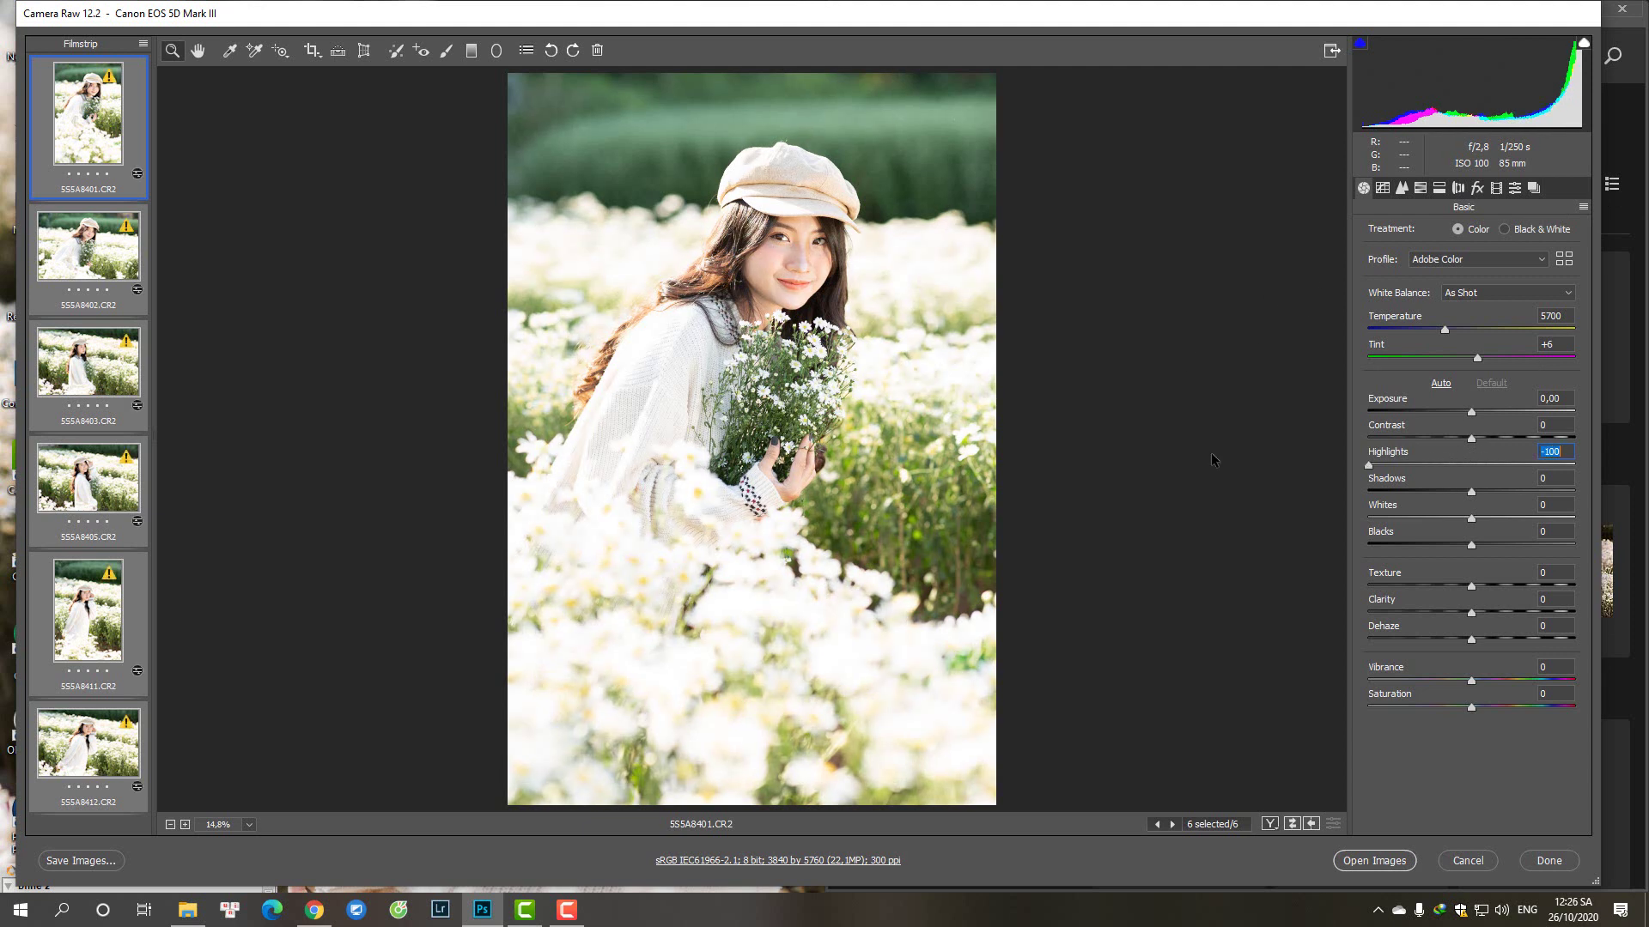
pyautogui.moveTo(1442, 513); pyautogui.dragTo(1254, 507)
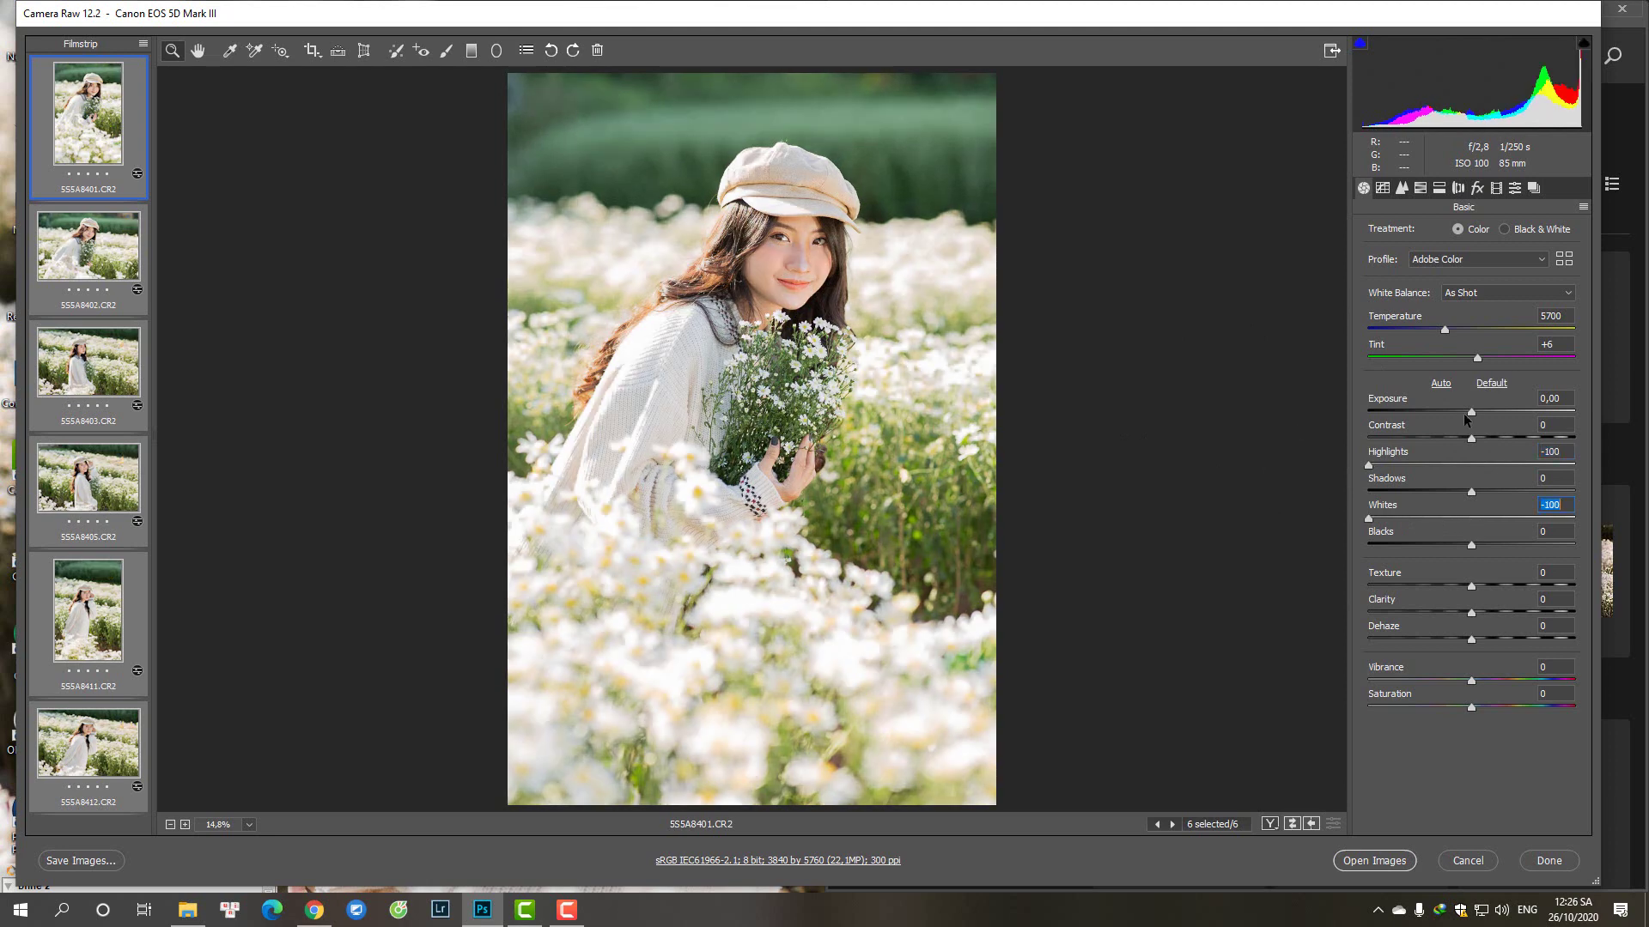
pyautogui.click(1473, 491)
pyautogui.moveTo(1476, 492); pyautogui.dragTo(1521, 441)
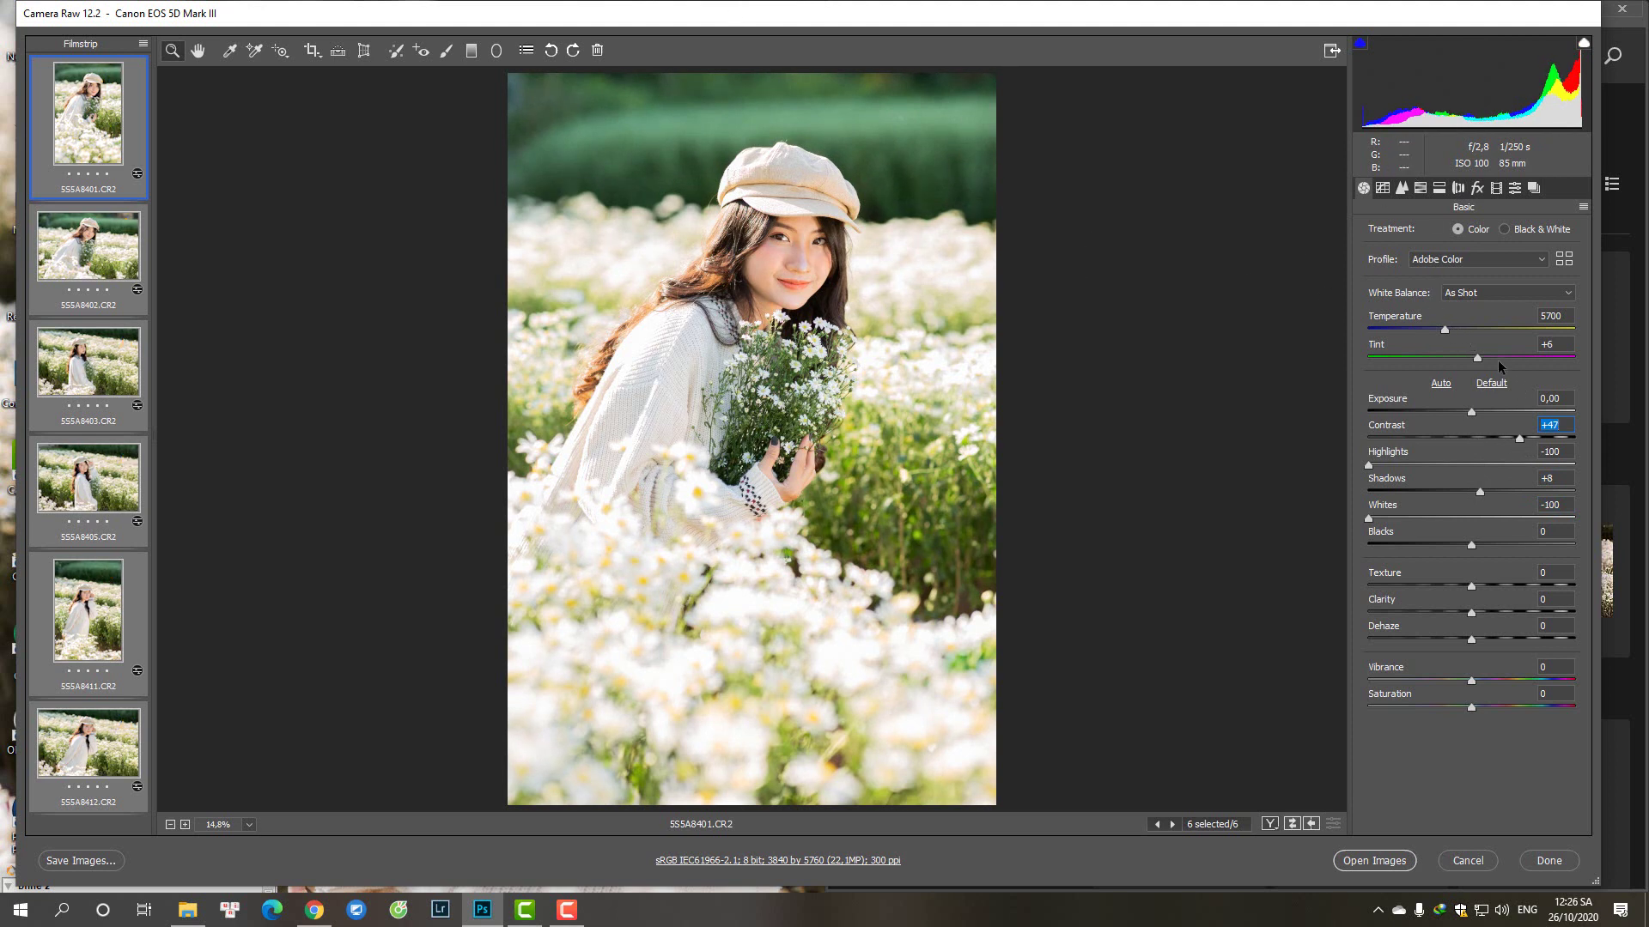
# - Set Temperature 6650, Tint +14, Clarity +7, Vibrance +13 and Saturation +6
pyautogui.moveTo(1444, 329); pyautogui.dragTo(1467, 334)
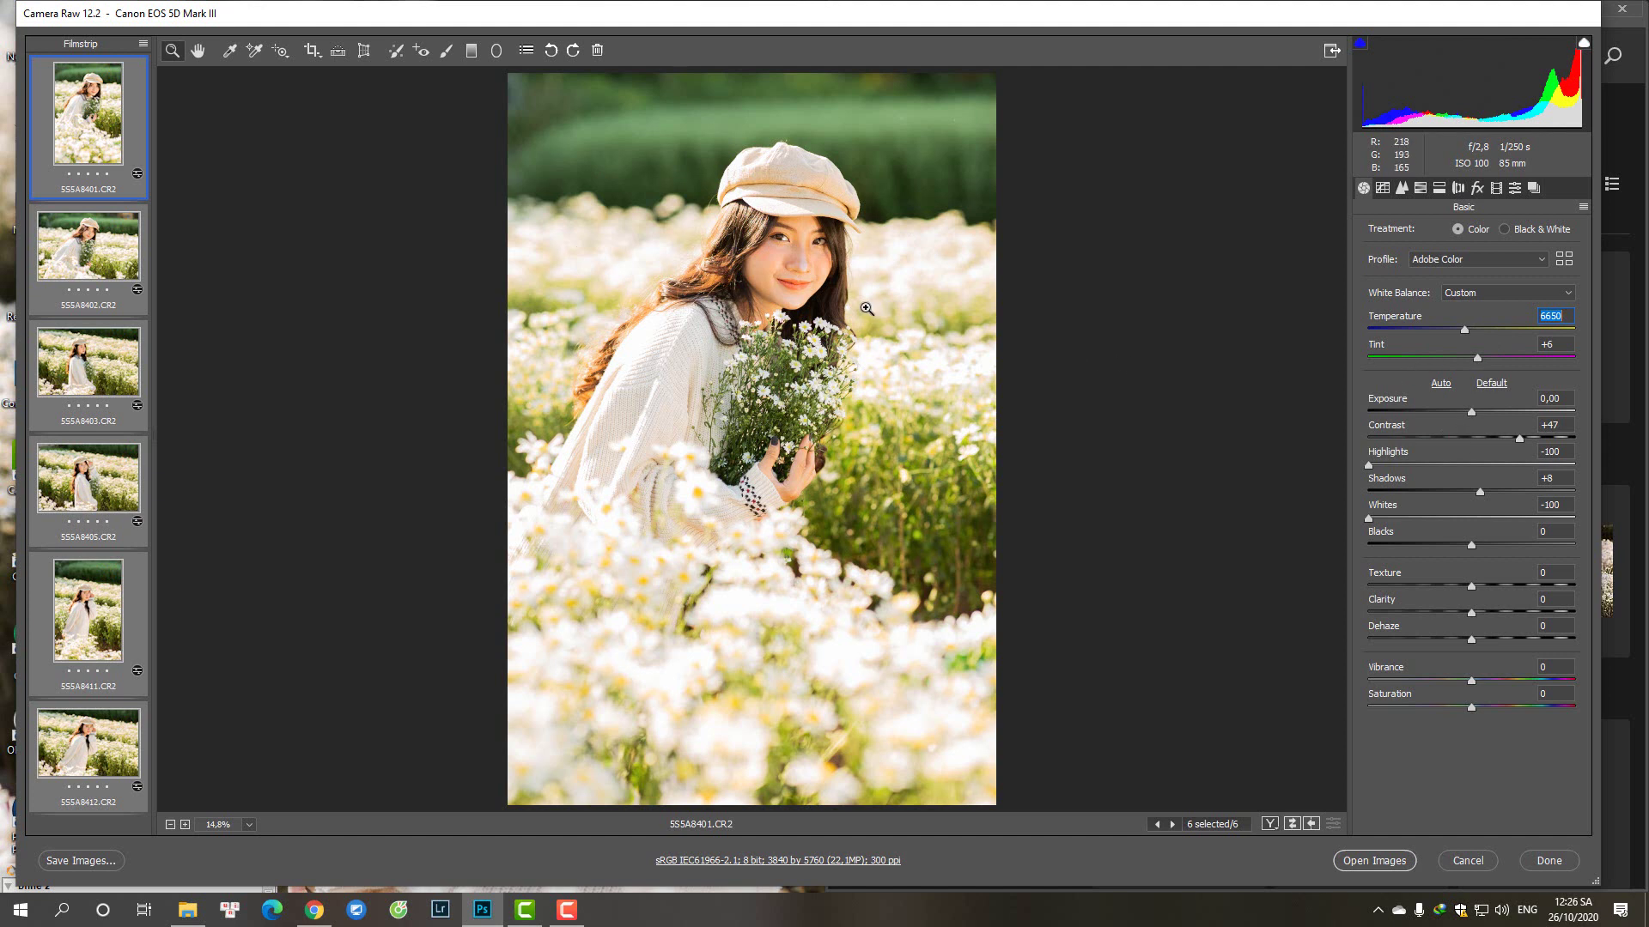
pyautogui.moveTo(1480, 359); pyautogui.dragTo(1487, 361)
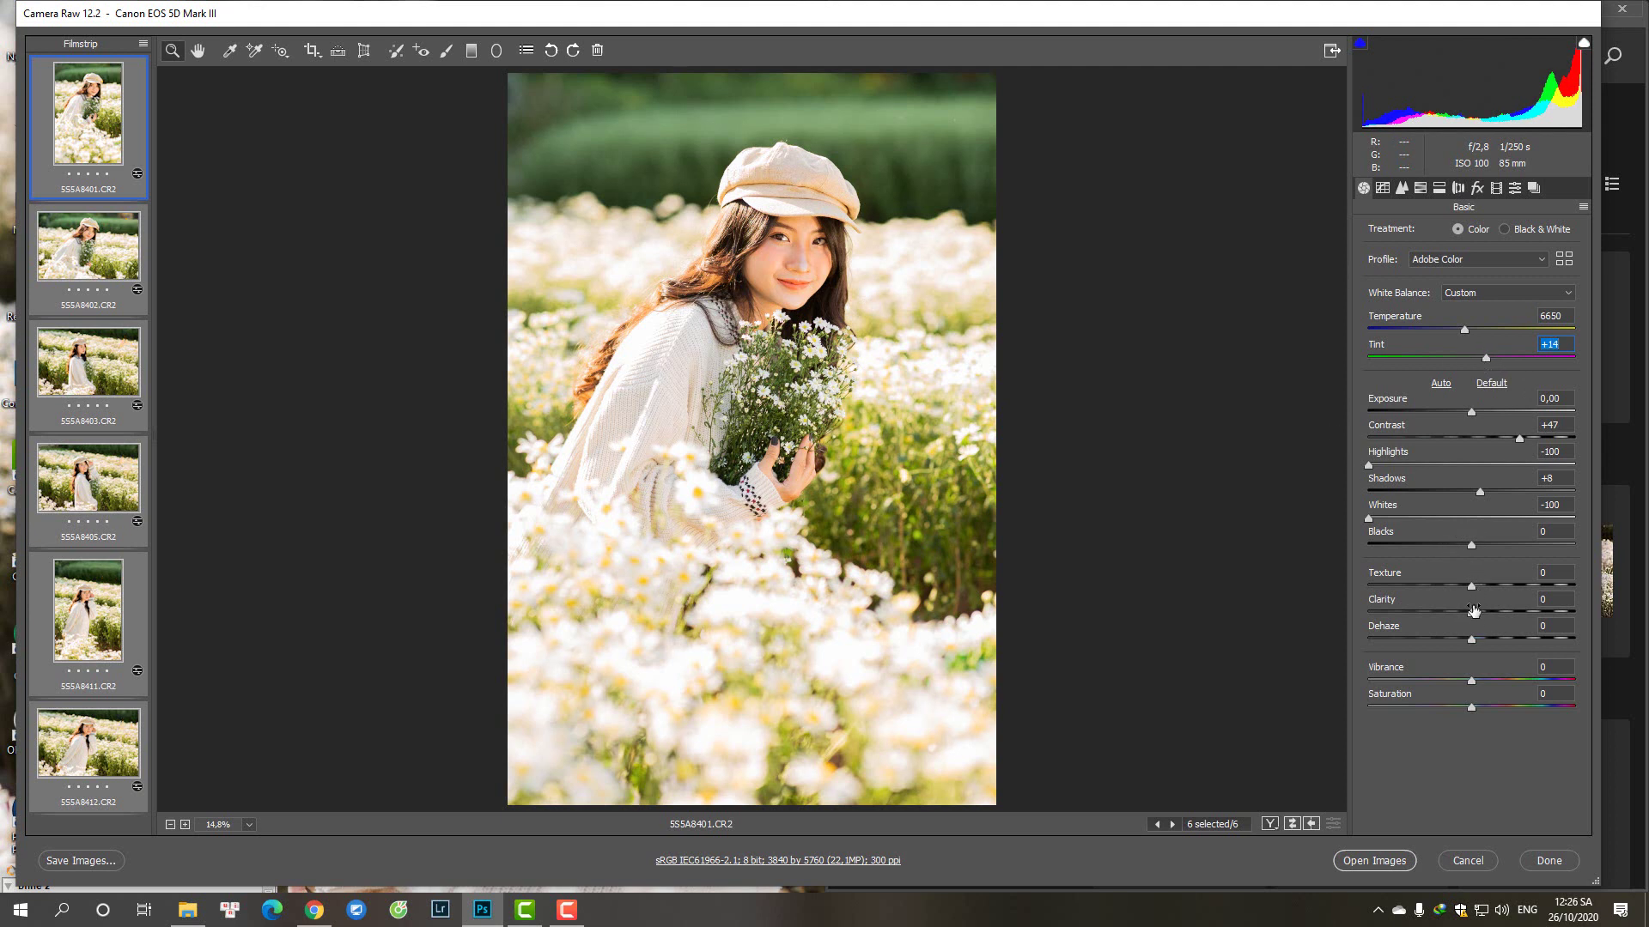
pyautogui.moveTo(1470, 613); pyautogui.dragTo(1478, 613)
pyautogui.moveTo(1474, 680); pyautogui.dragTo(1485, 682)
pyautogui.moveTo(1475, 707); pyautogui.dragTo(1482, 706)
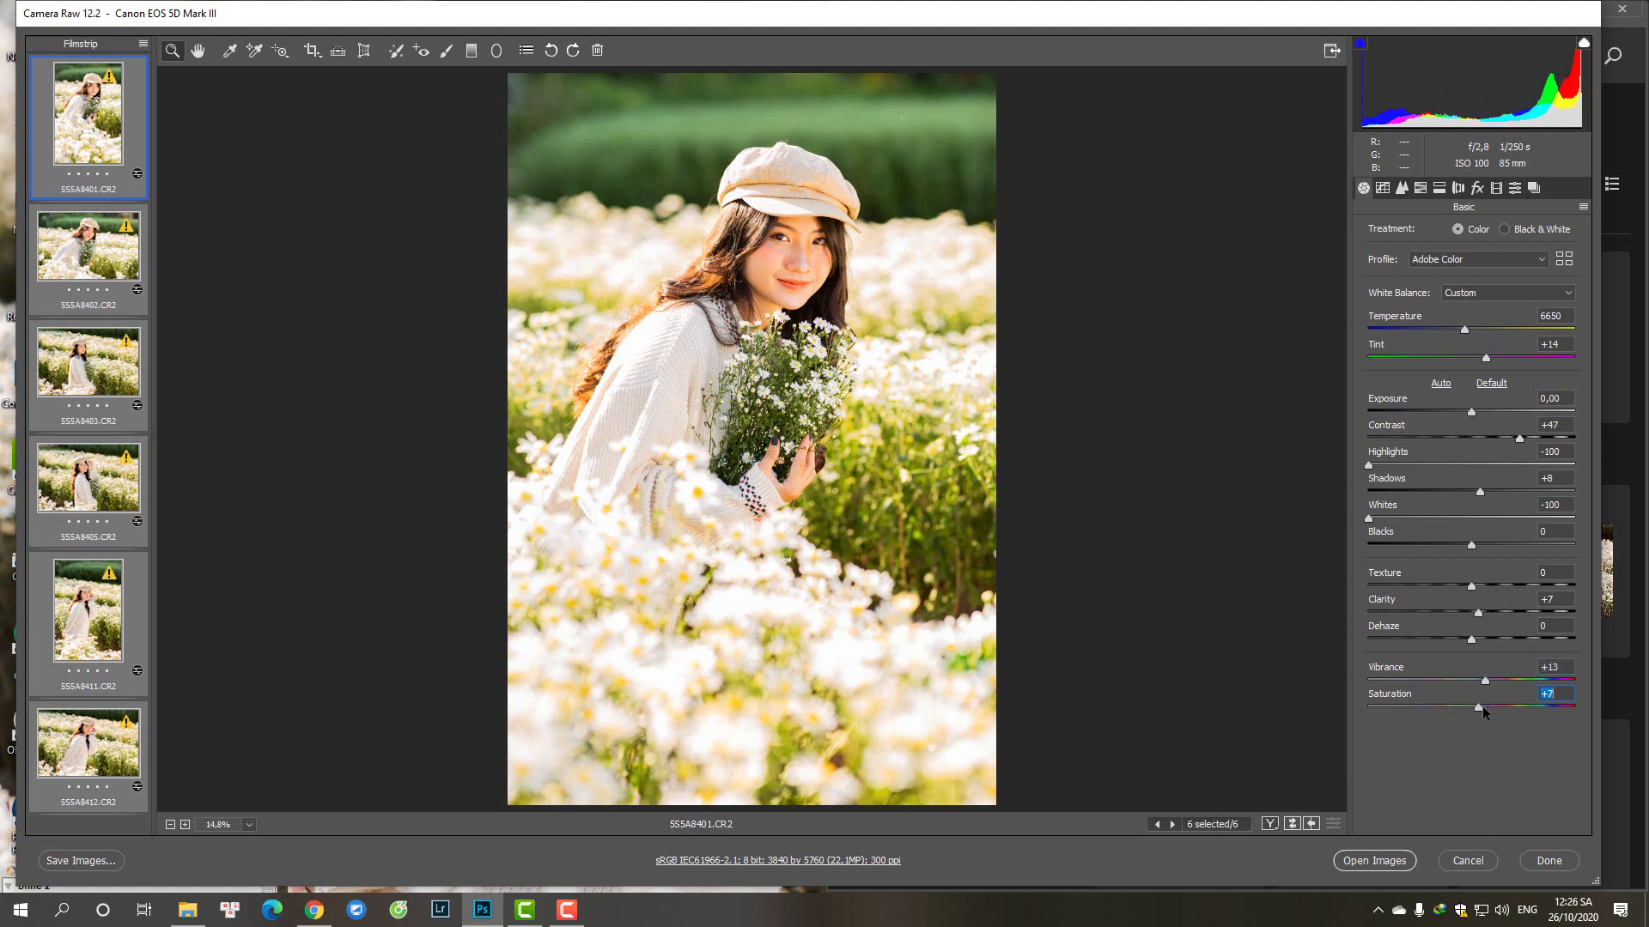
# - In Detail, raise sharpening Masking and set colour noise reduction 35, detail 0, smoothness 0
pyautogui.click(1394, 189)
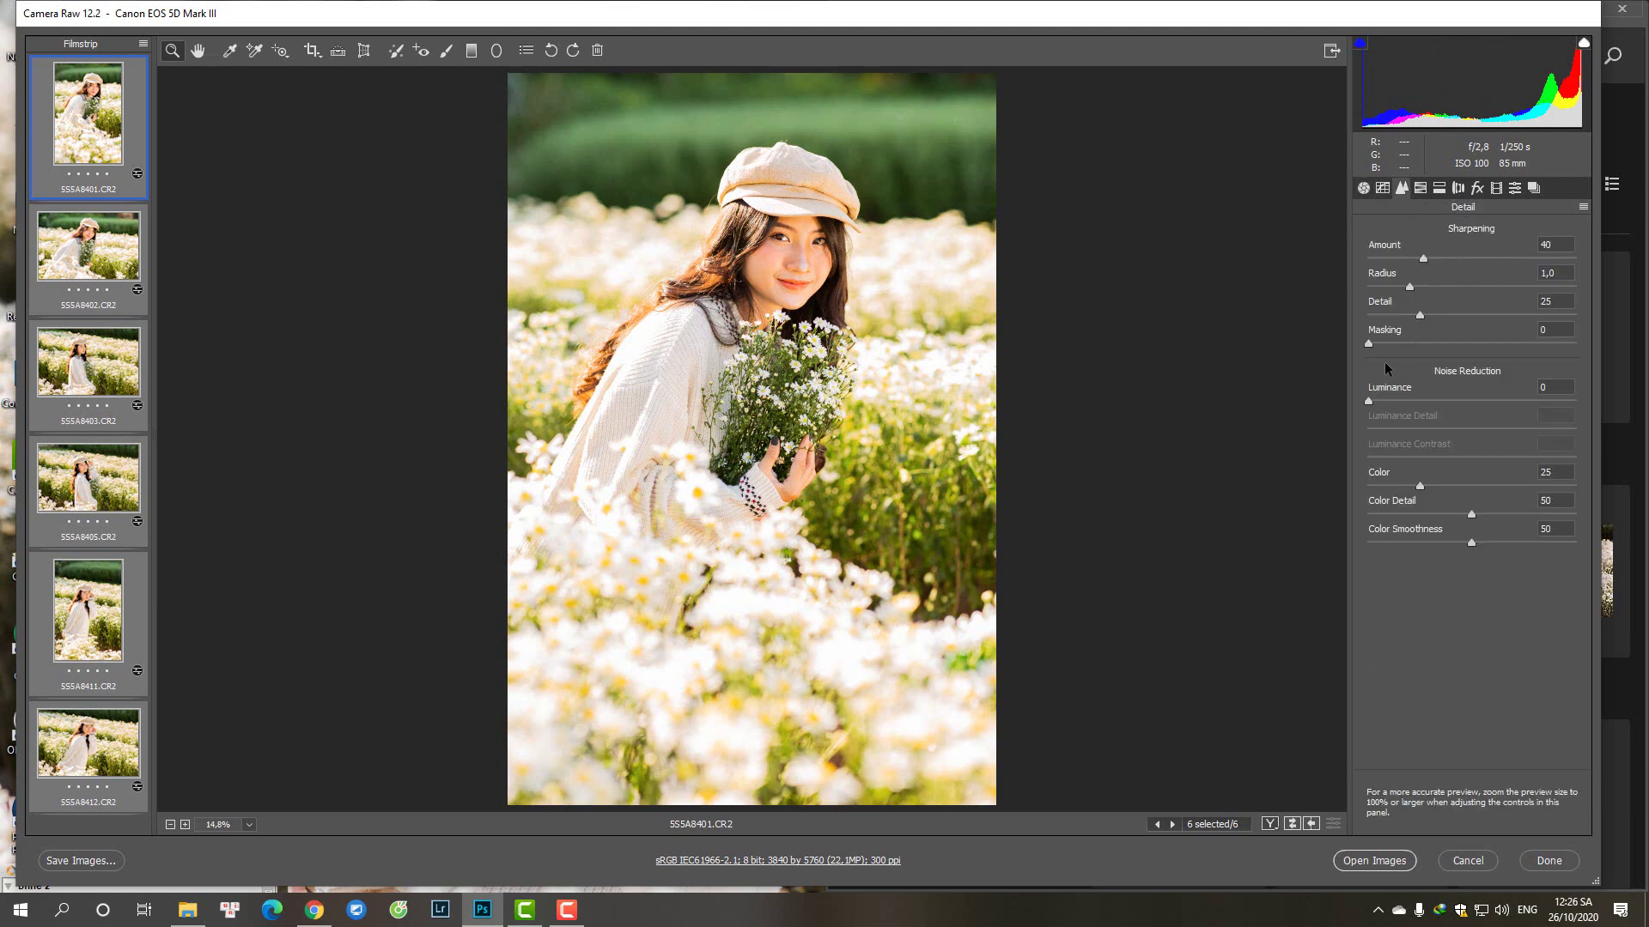
pyautogui.moveTo(1381, 340); pyautogui.dragTo(1554, 353)
pyautogui.moveTo(1417, 484); pyautogui.dragTo(1439, 485)
pyautogui.press('Tab')
pyautogui.write('0')
pyautogui.moveTo(1471, 544); pyautogui.dragTo(1226, 500)
# - Split-tone highlights at hue 39 and shadows at hue 33, each faintly saturated
pyautogui.click(1382, 188)
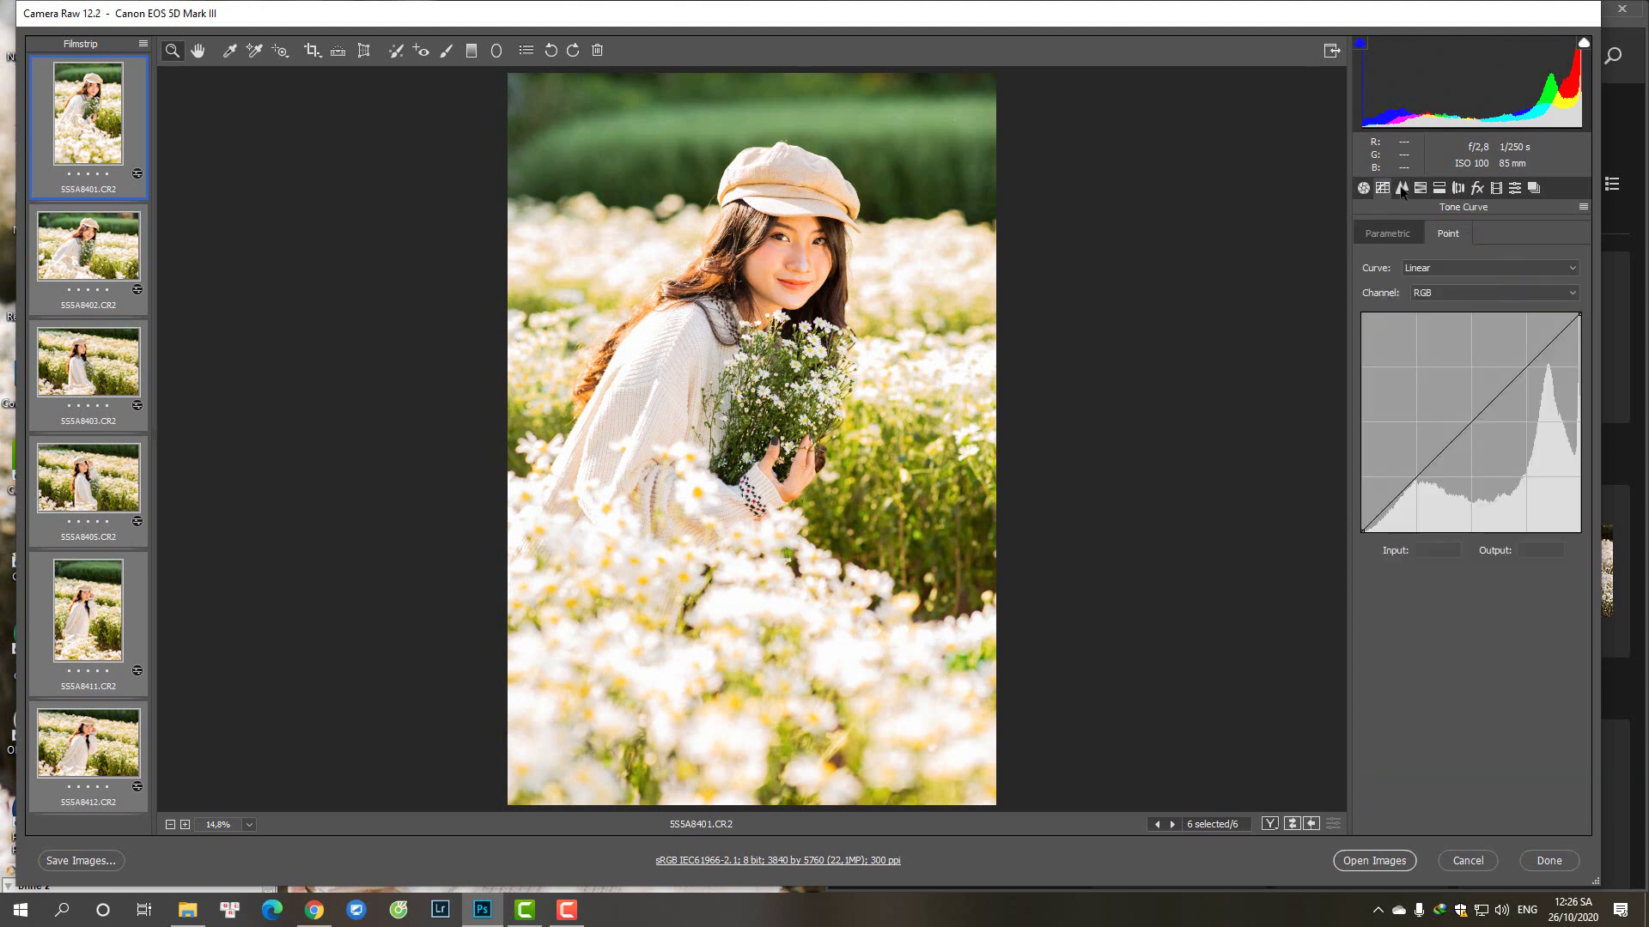
pyautogui.click(1458, 187)
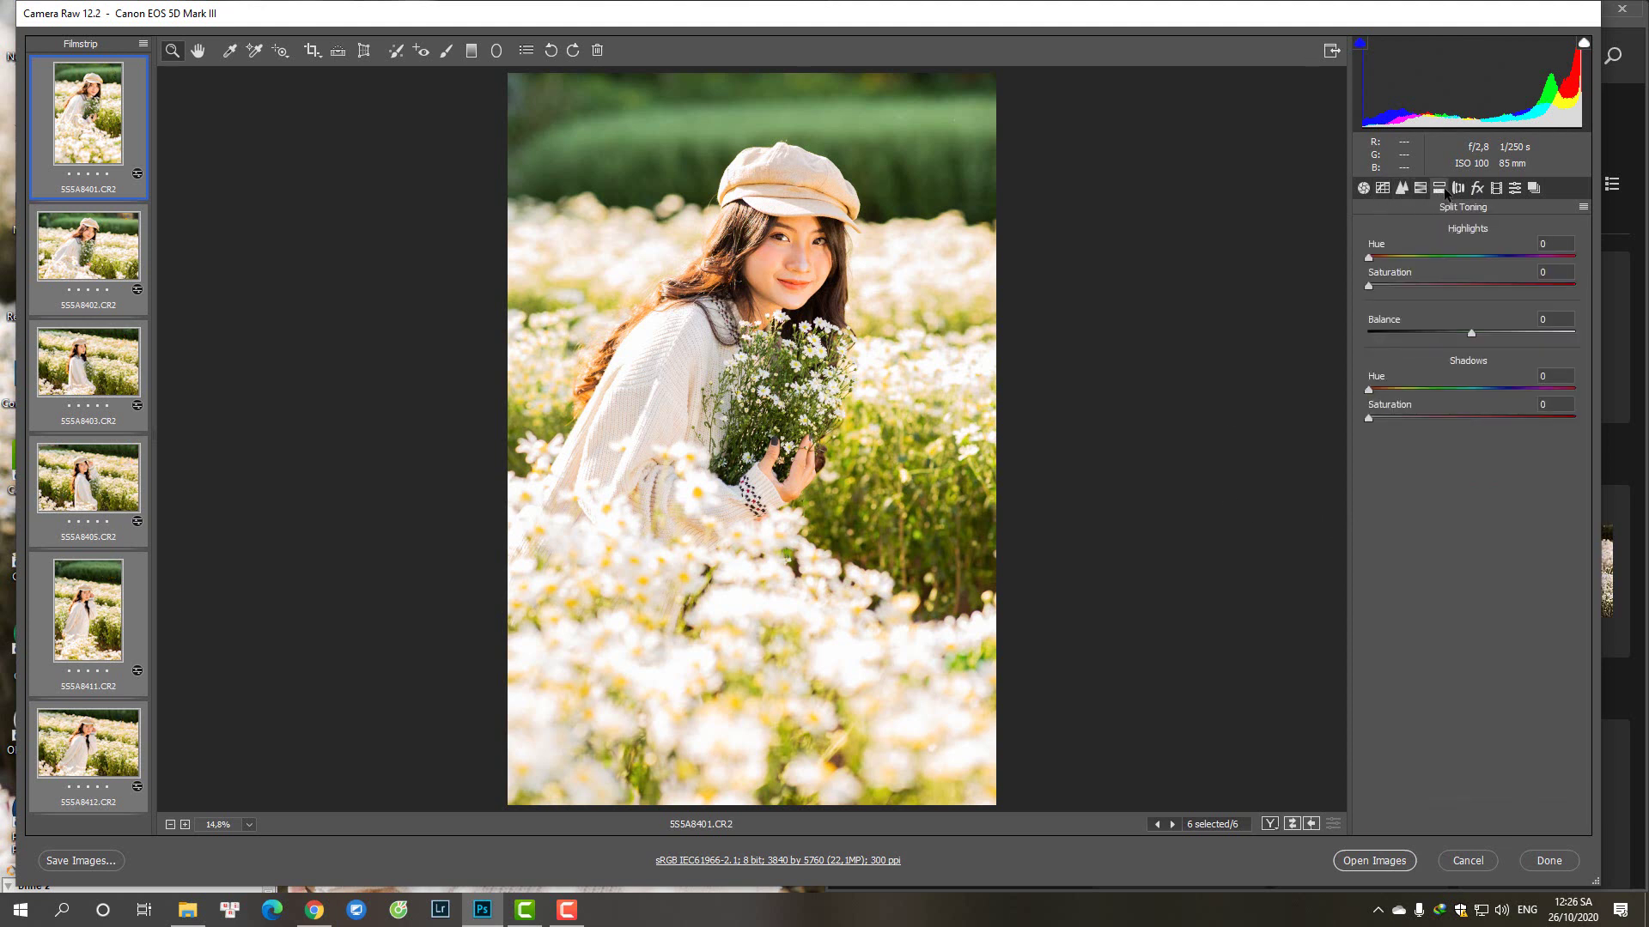
pyautogui.click(1389, 255)
pyautogui.moveTo(1372, 286); pyautogui.dragTo(1375, 287)
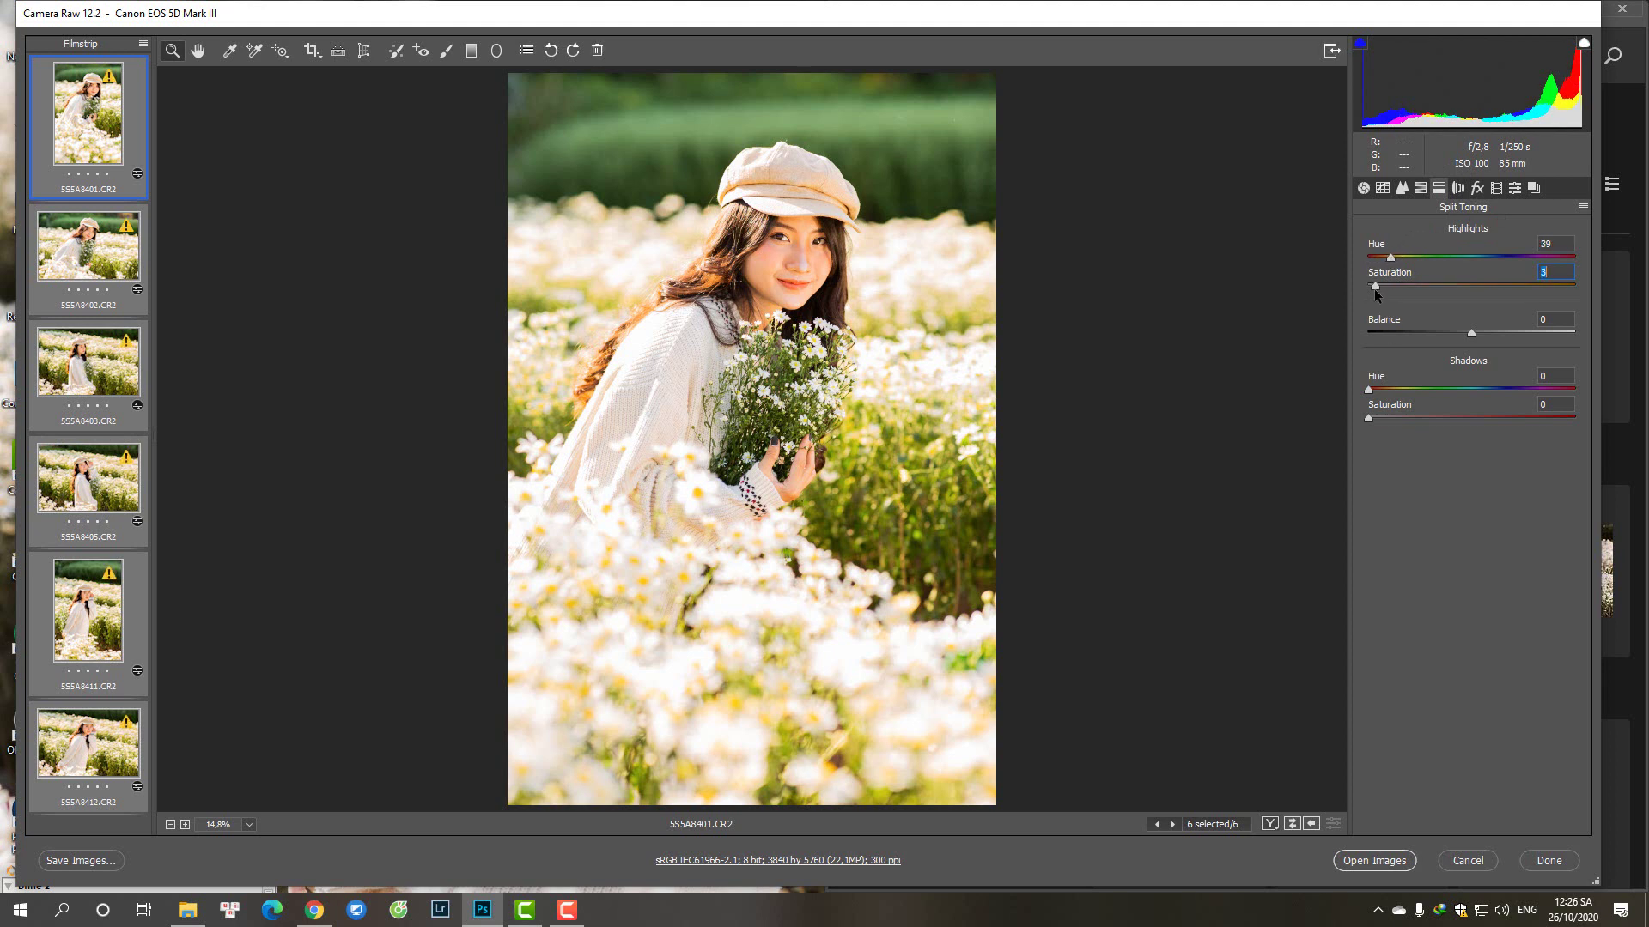
pyautogui.click(1386, 390)
pyautogui.click(1374, 417)
# - In HSL, shift the Yellows hue to -29 and the Greens hue to -63
pyautogui.click(1420, 188)
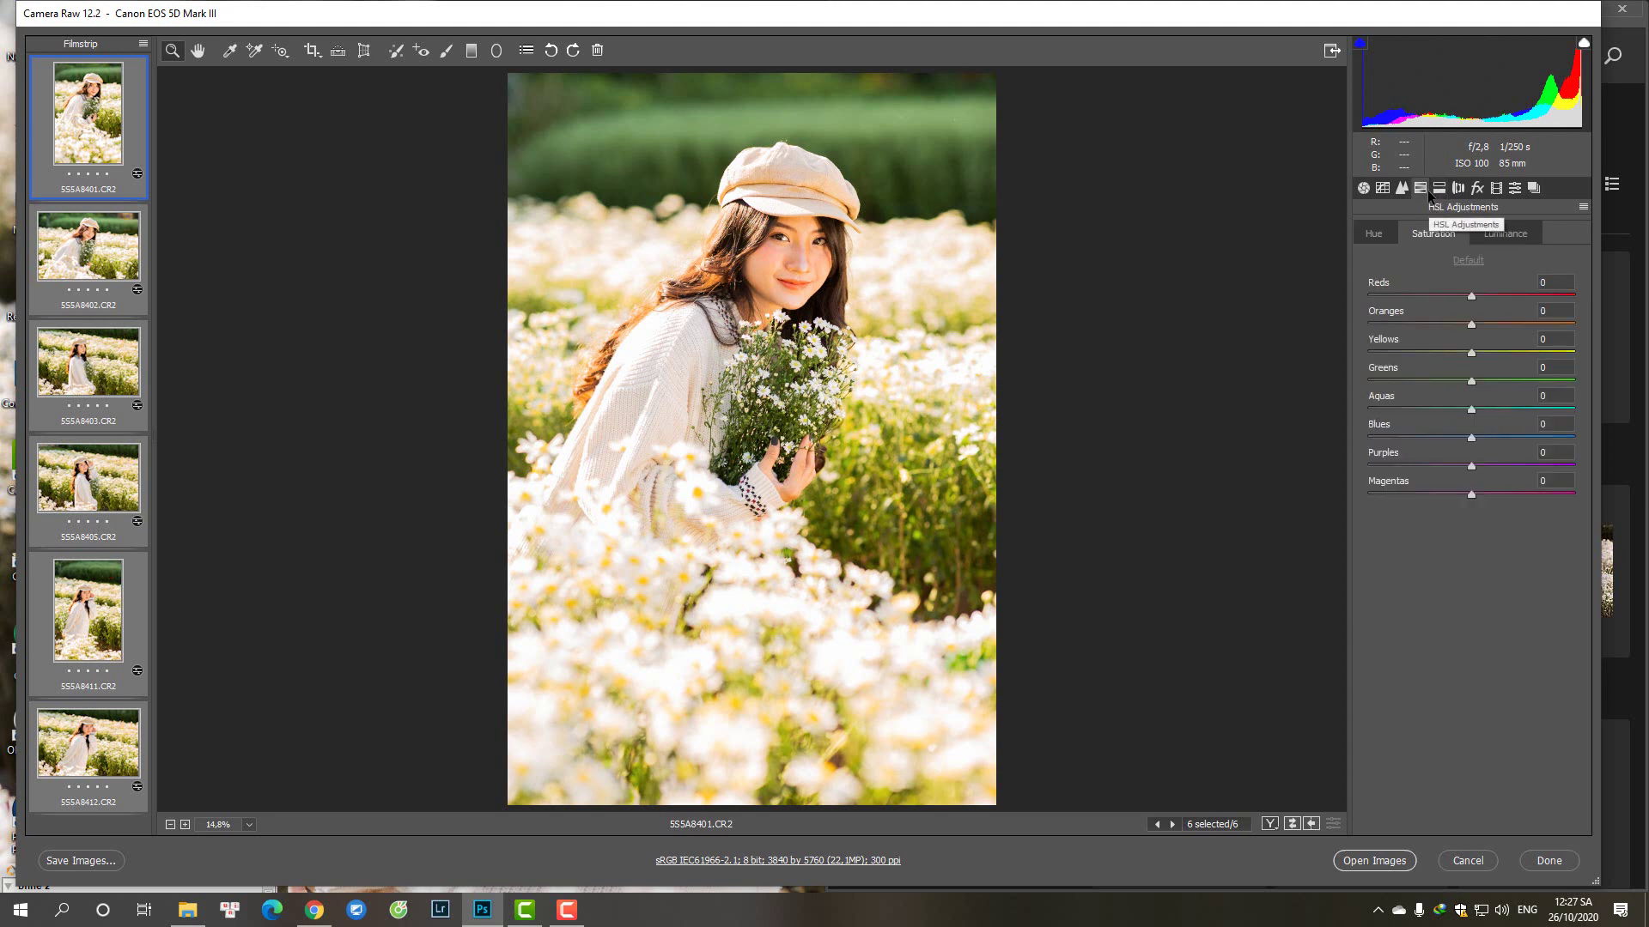
pyautogui.click(1373, 235)
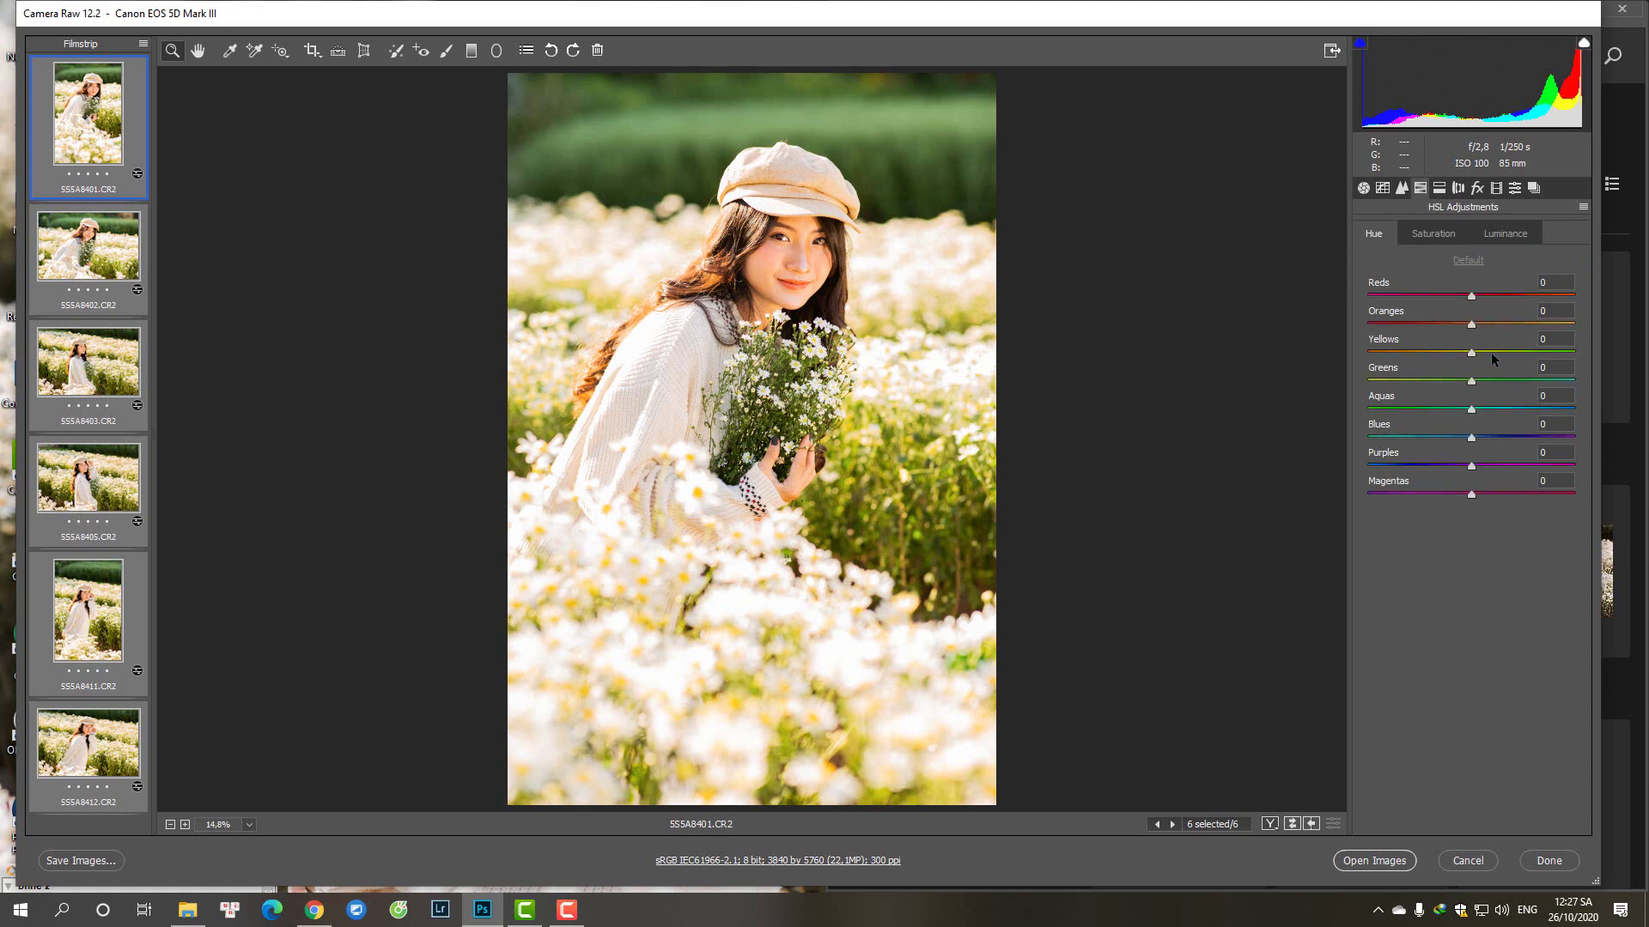
pyautogui.moveTo(1470, 349); pyautogui.dragTo(1441, 349)
pyautogui.moveTo(1471, 381); pyautogui.dragTo(1405, 380)
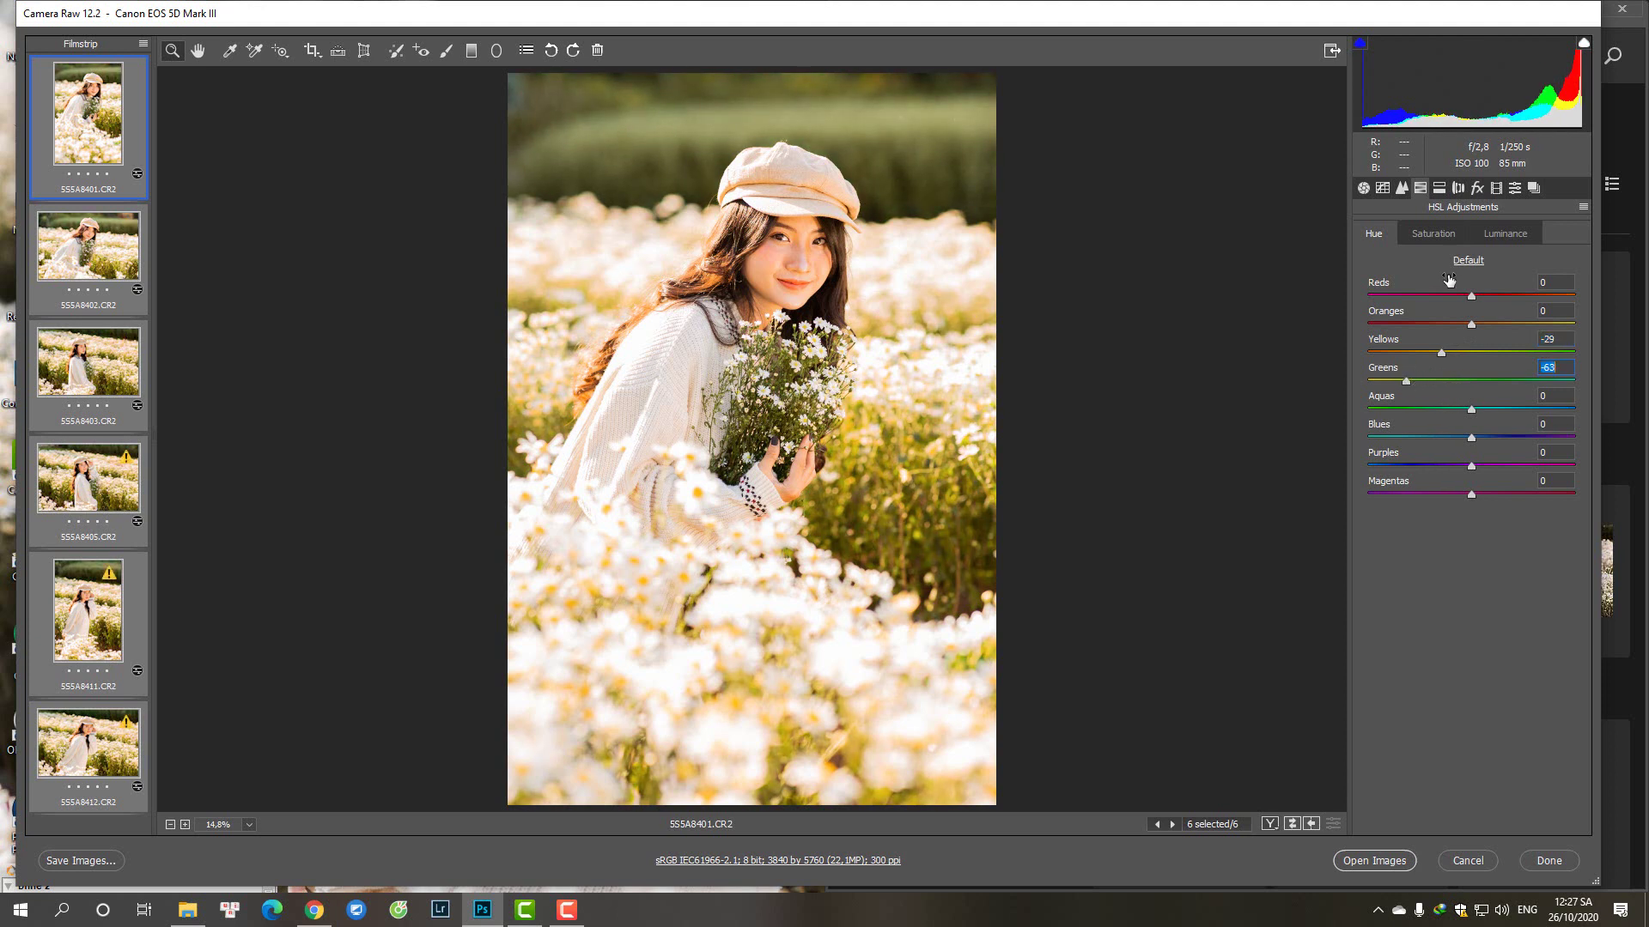
# - Desaturate Oranges to -30, Yellows to -50 and Greens to -64
pyautogui.click(1435, 235)
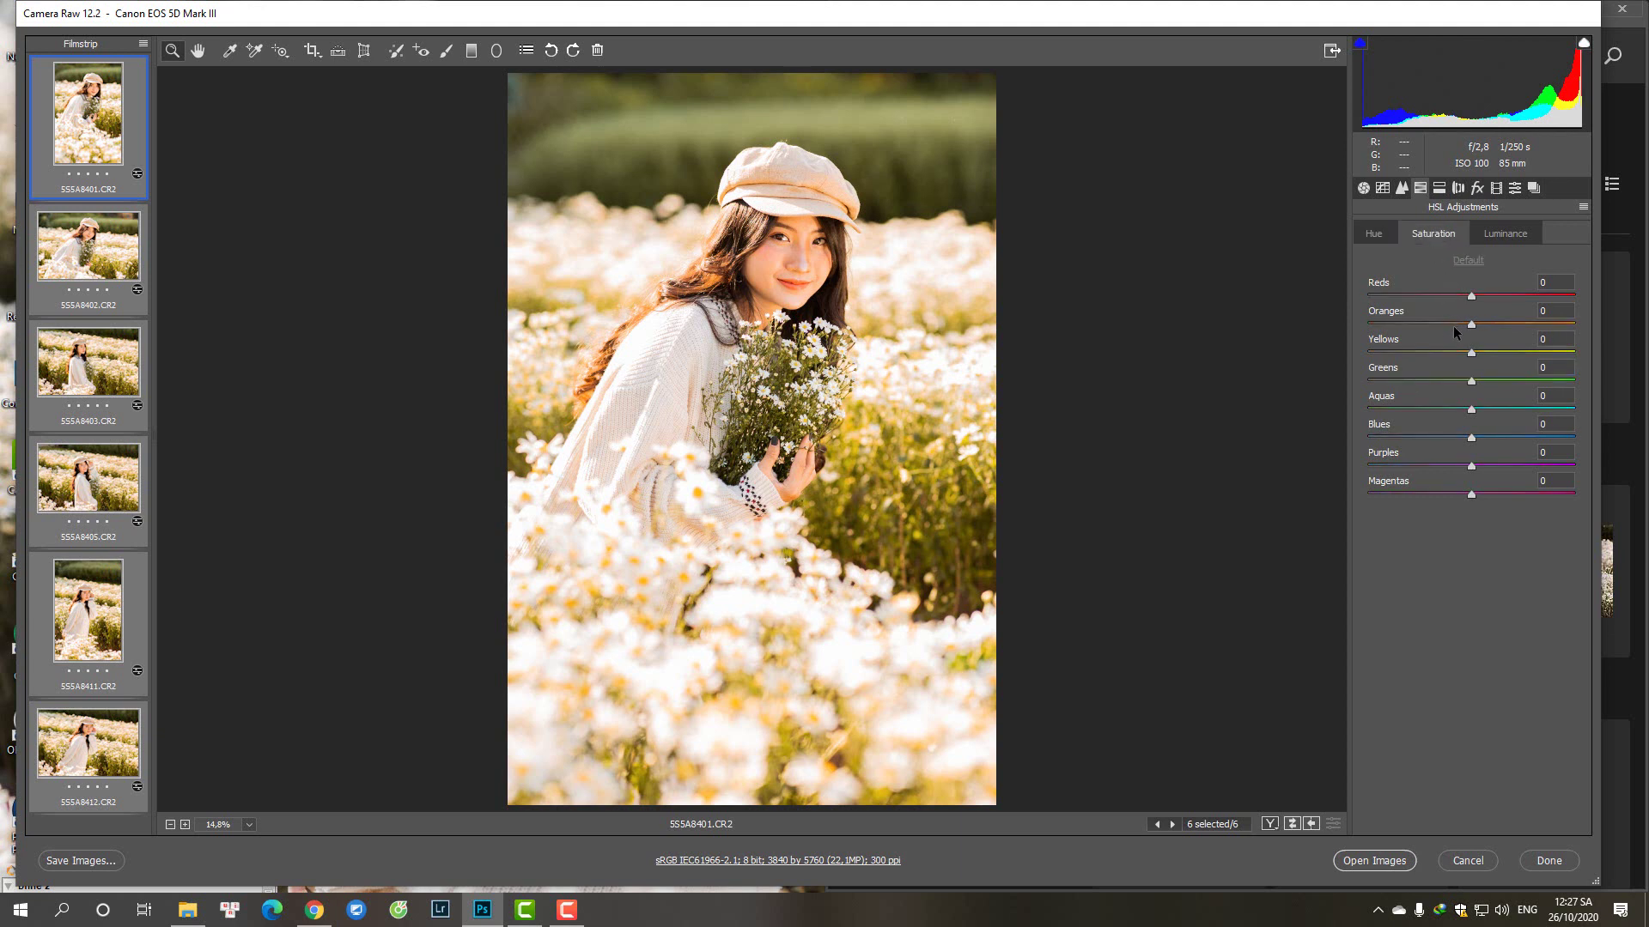
pyautogui.moveTo(1453, 326); pyautogui.dragTo(1426, 326)
pyautogui.moveTo(1468, 353)
pyautogui.mouseDown()
pyautogui.moveTo(1420, 356)
pyautogui.moveTo(1405, 381)
pyautogui.mouseUp()
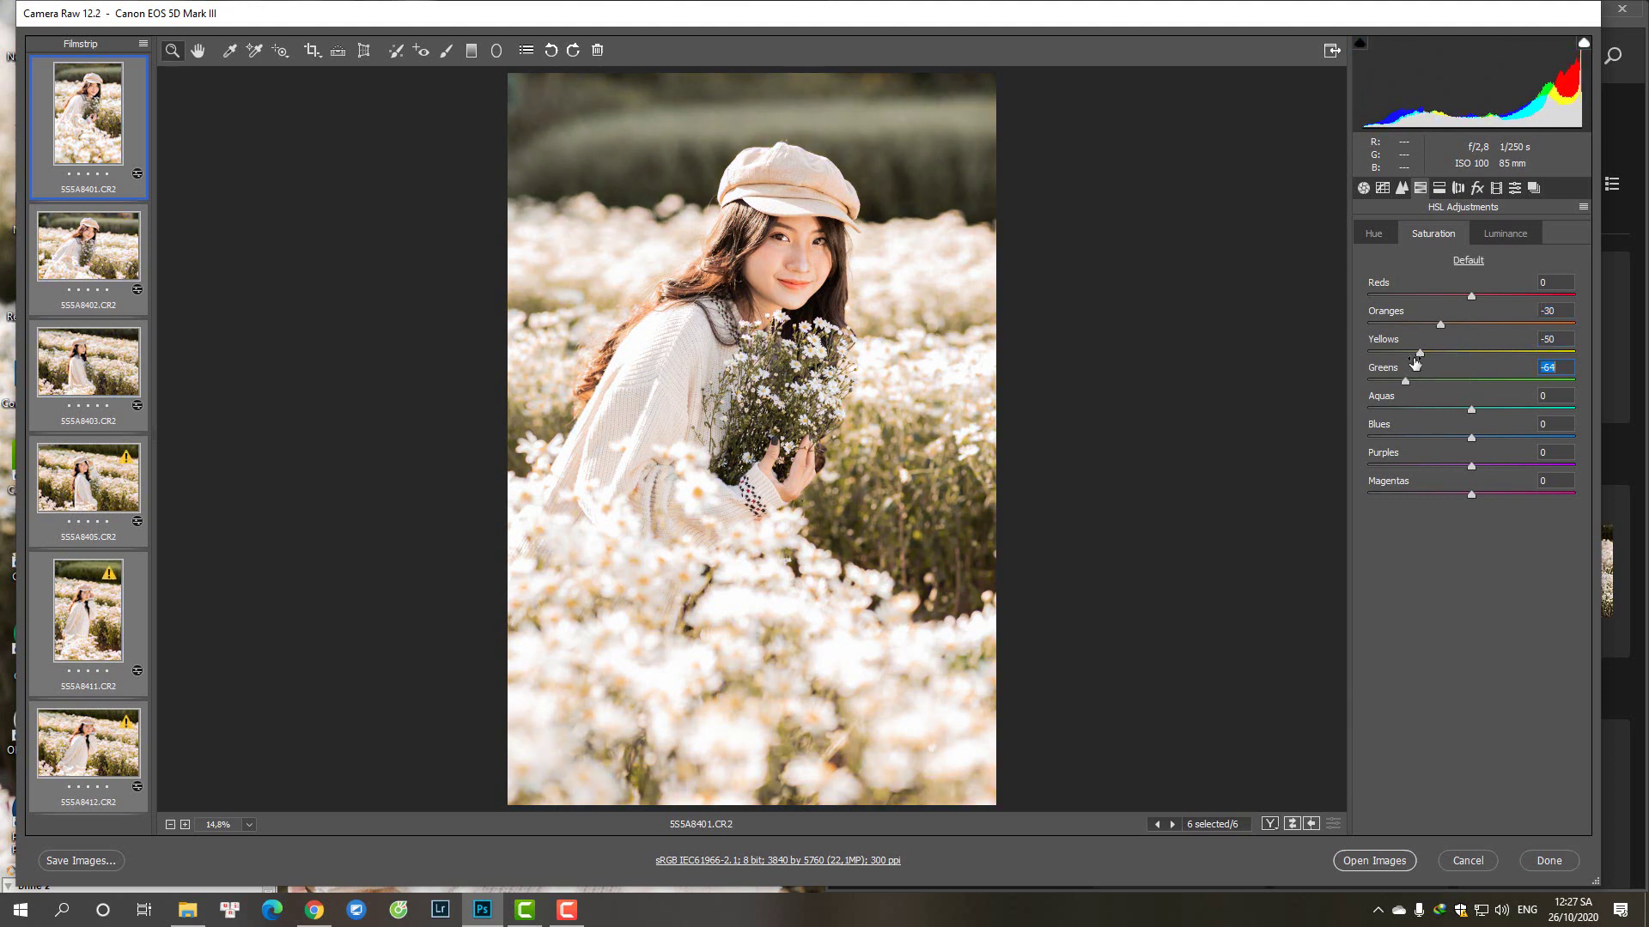
pyautogui.click(1415, 355)
# - Darken Greens to -18 and Aquas to -8 luminance, and brighten Oranges slightly
pyautogui.click(1512, 235)
pyautogui.moveTo(1468, 407); pyautogui.dragTo(1451, 380)
pyautogui.moveTo(1488, 326); pyautogui.dragTo(1485, 324)
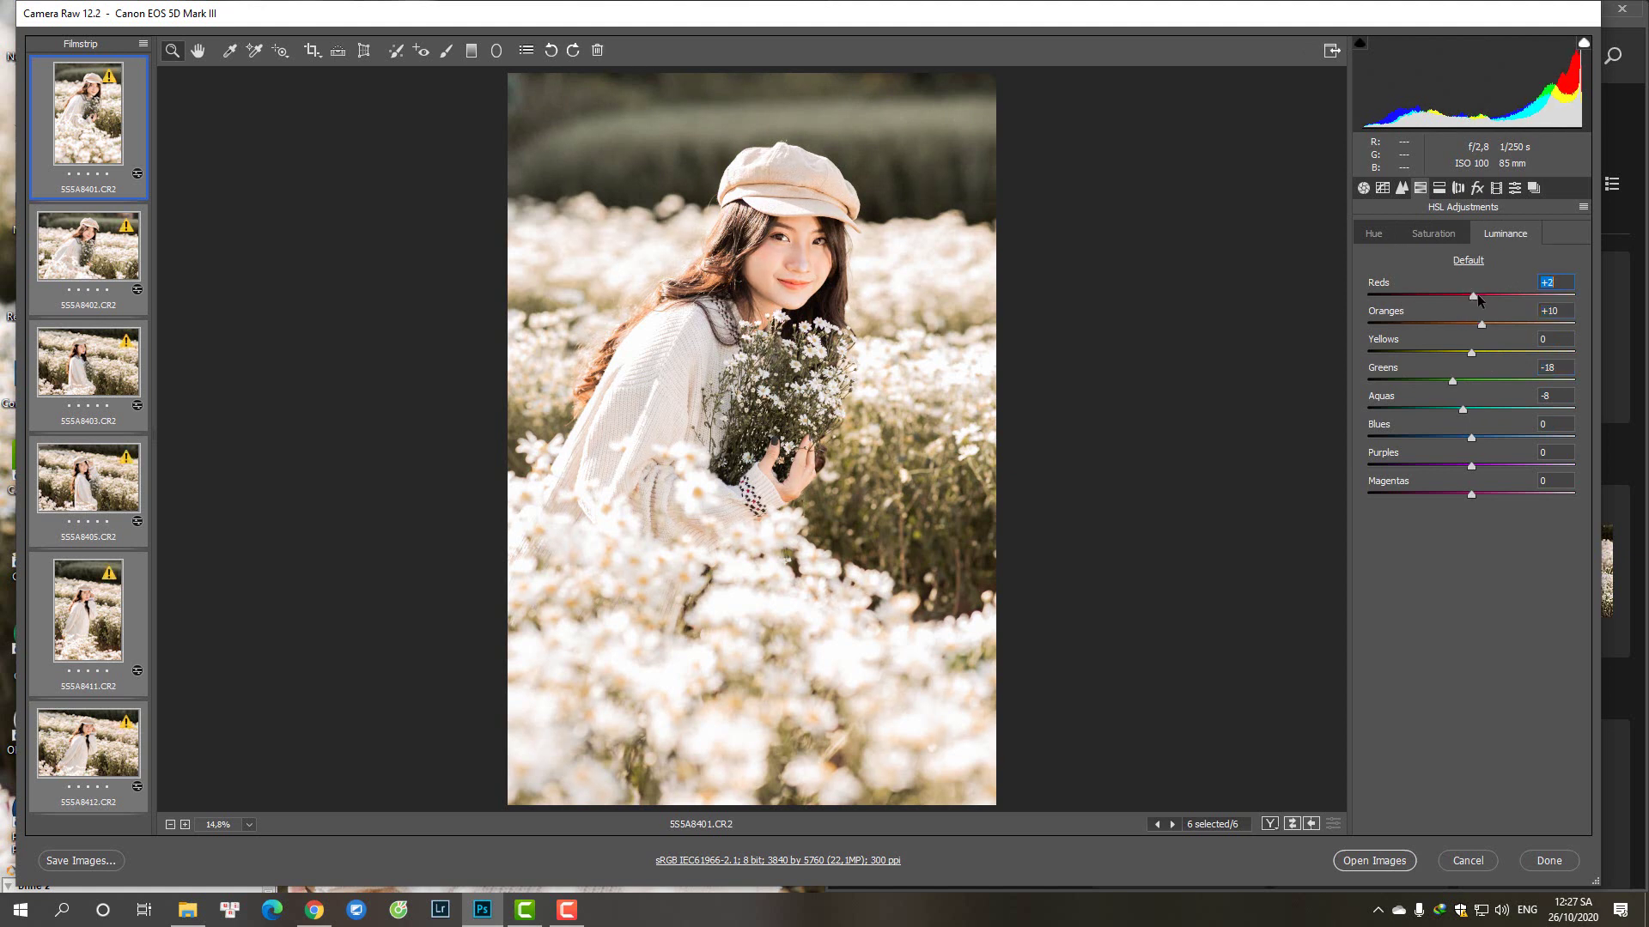
# - Raise Reds saturation to +8 and lower Basic Shadows to +1
pyautogui.click(1439, 235)
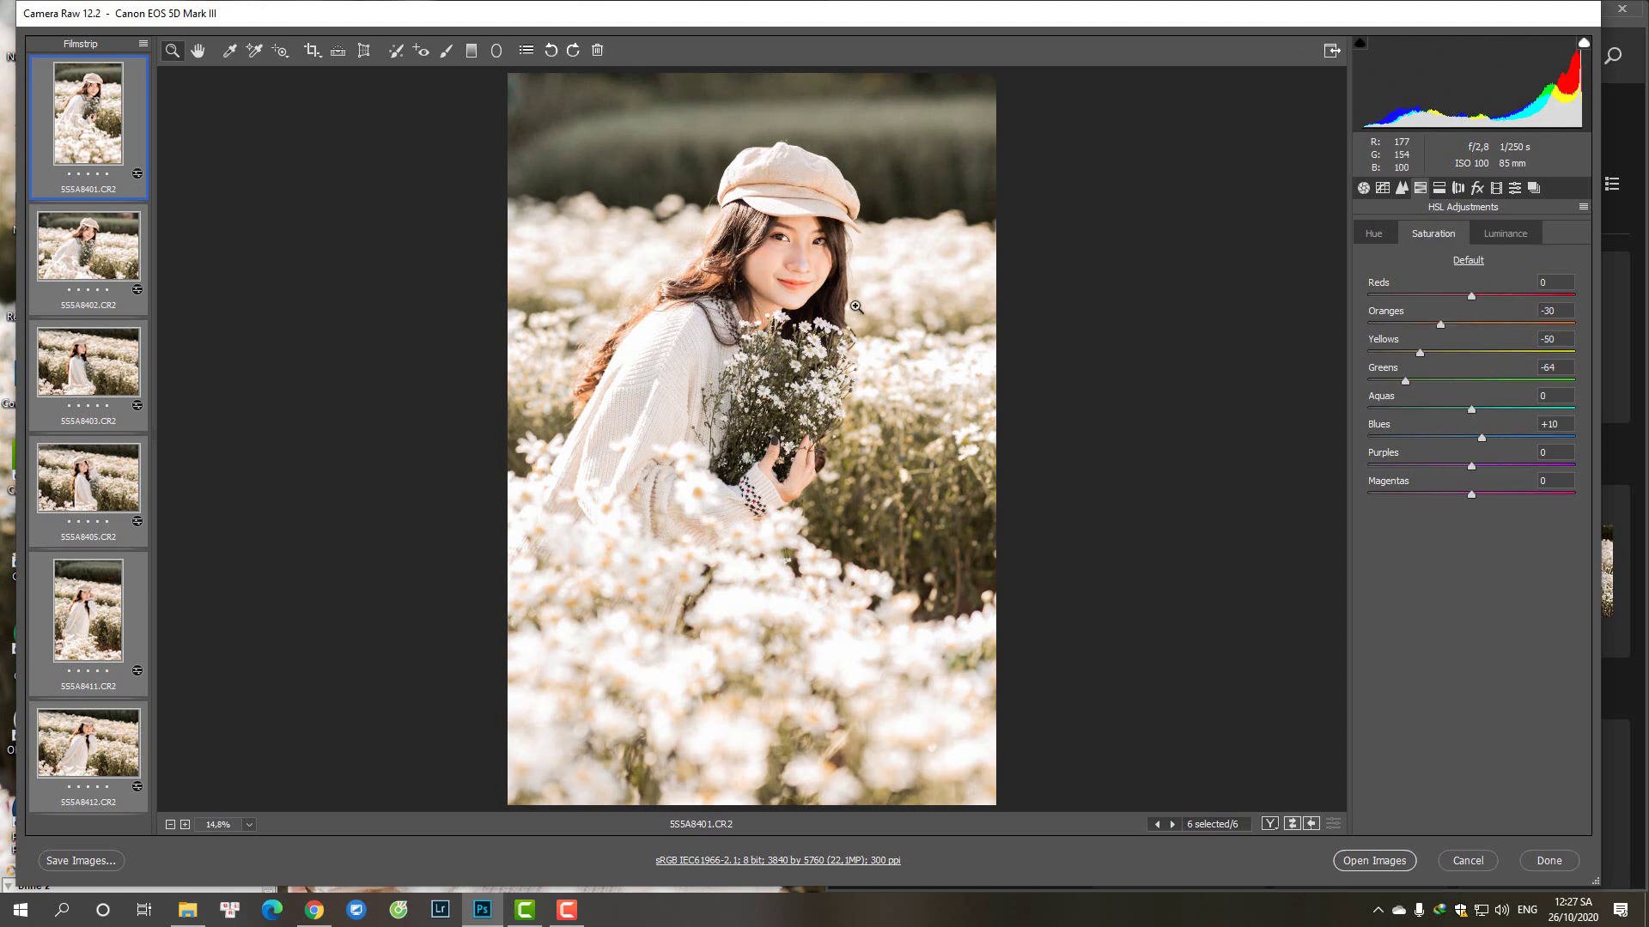
pyautogui.click(1476, 296)
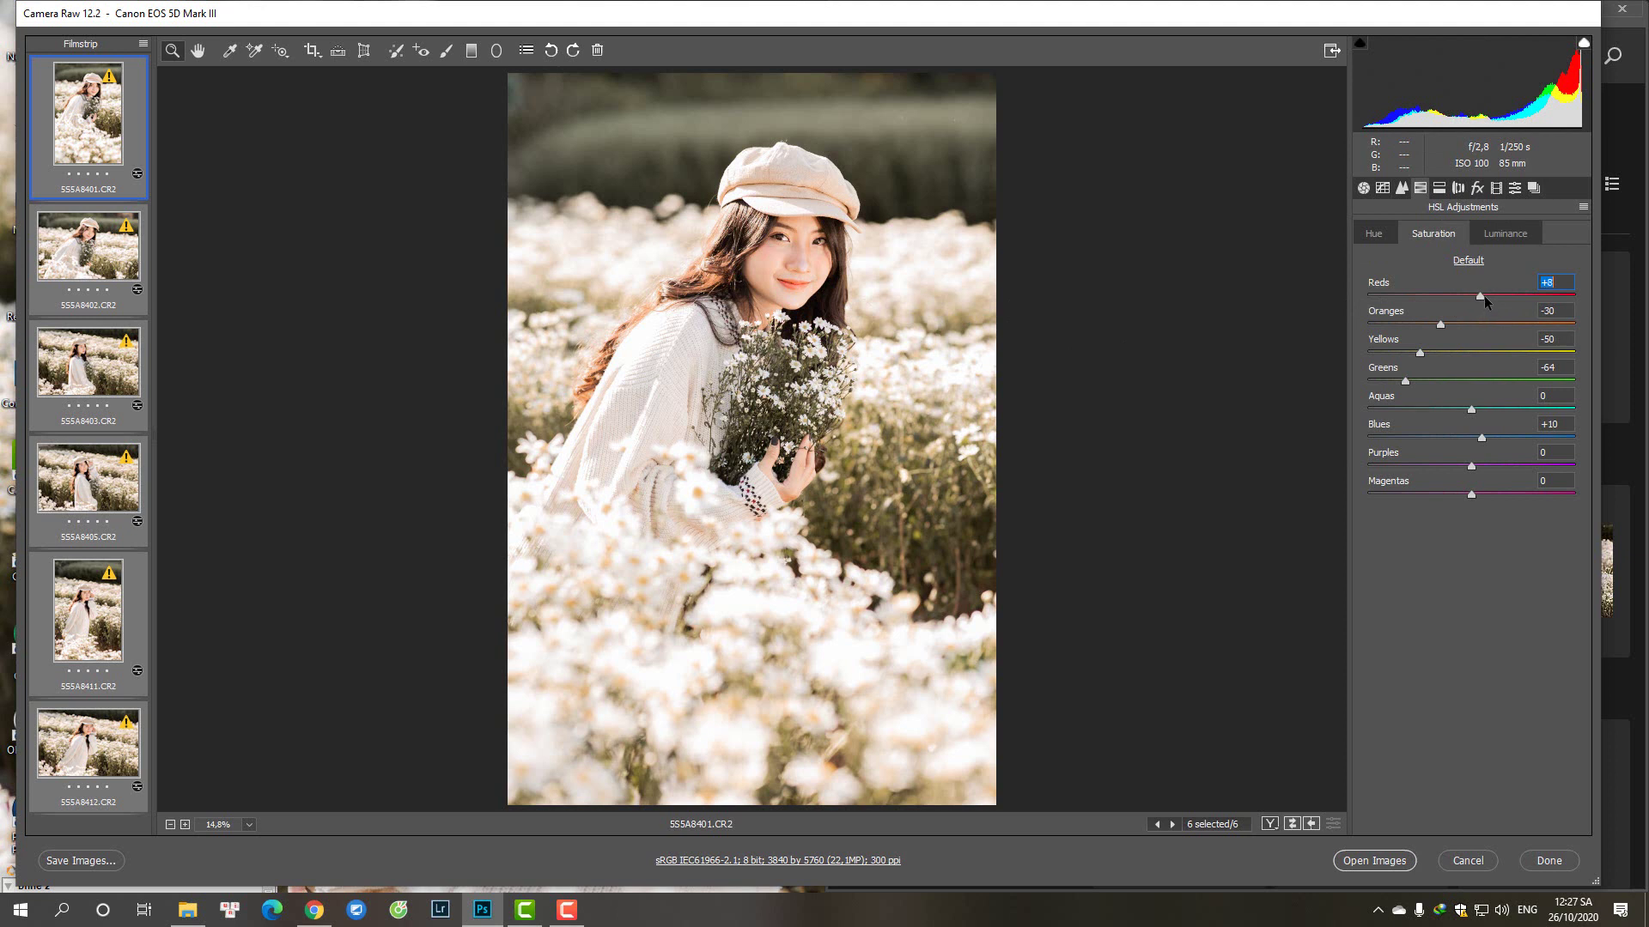
pyautogui.click(1362, 185)
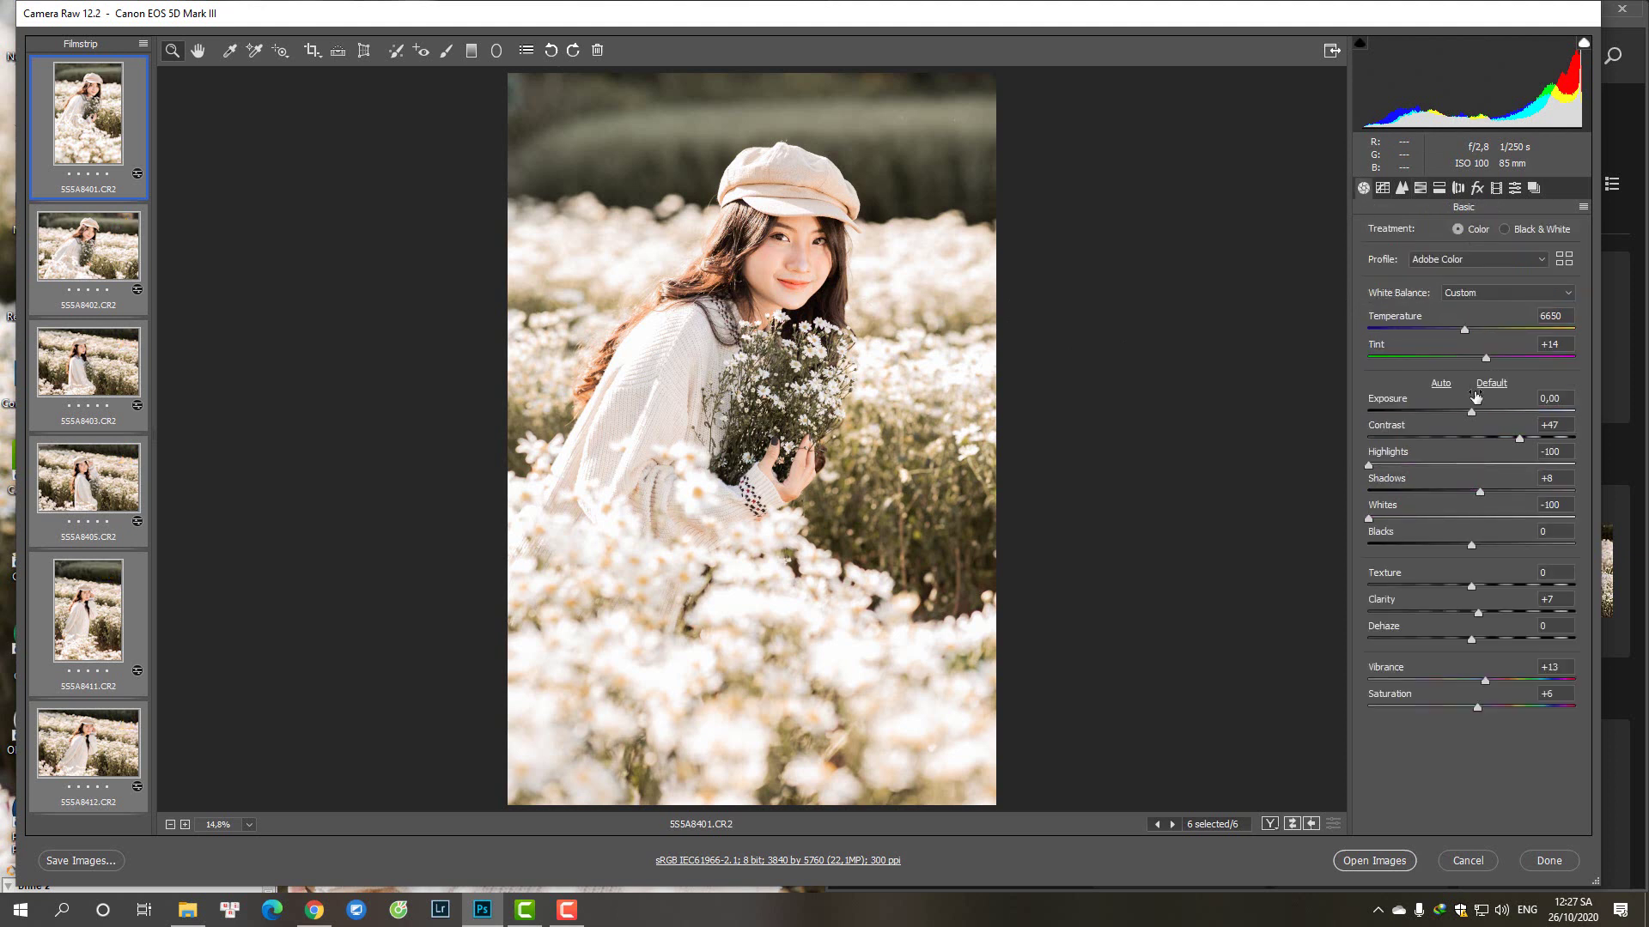
pyautogui.moveTo(1476, 486); pyautogui.dragTo(1469, 492)
# - Add an RGB point-curve anchor near 117 and pull highlights down to 195/186
pyautogui.click(1384, 189)
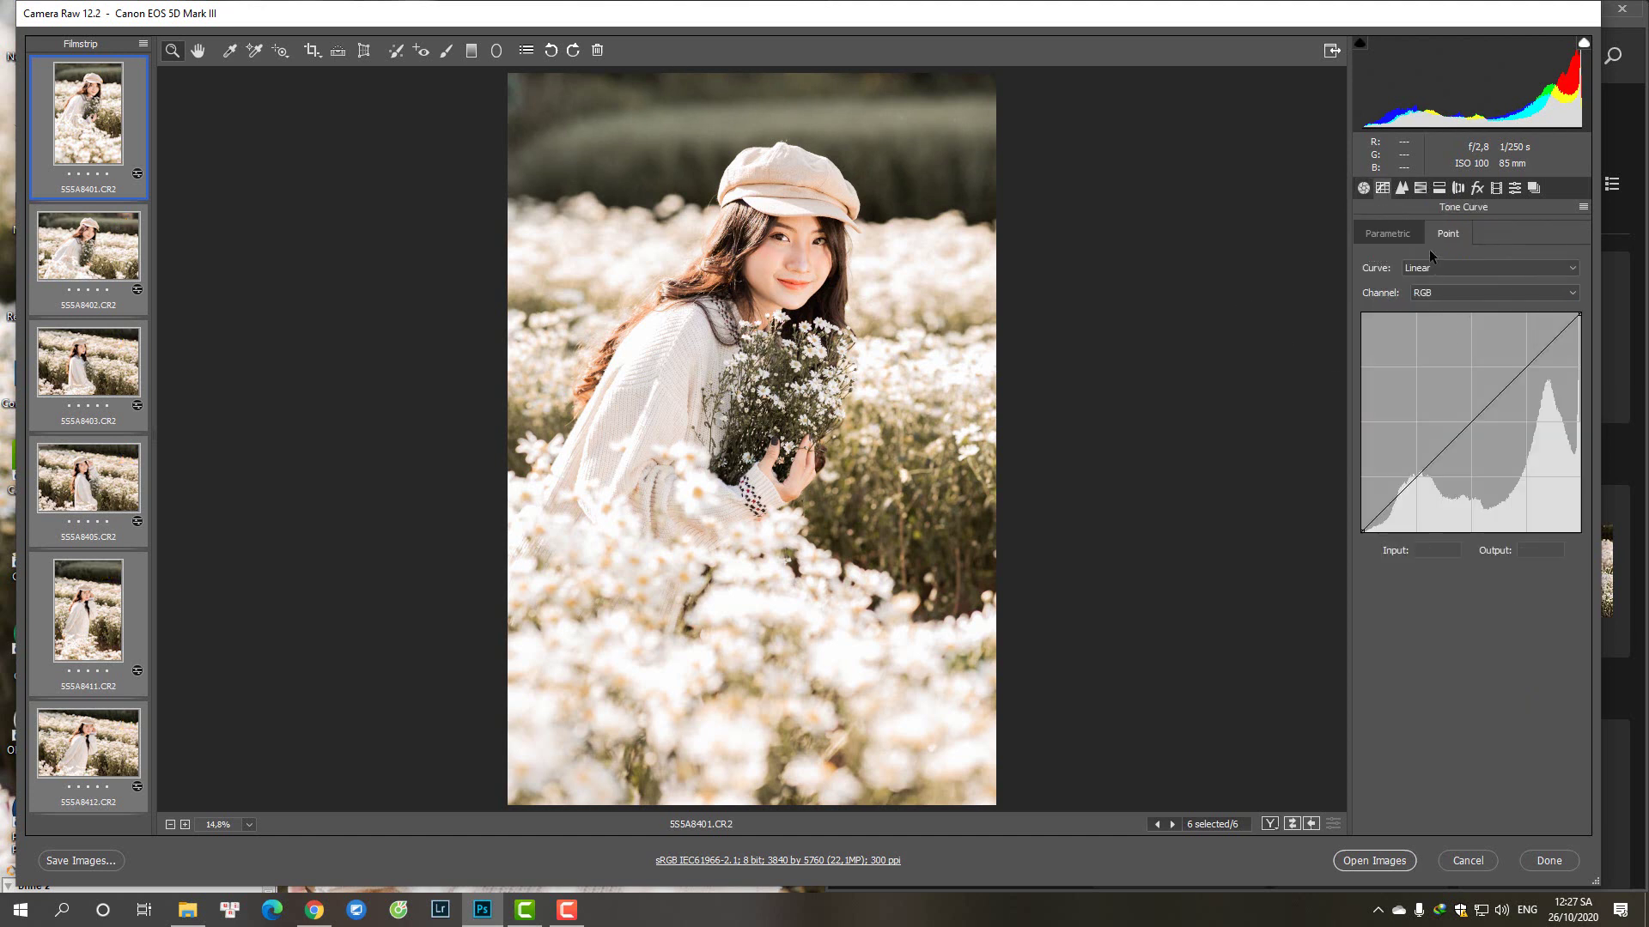
pyautogui.click(1403, 236)
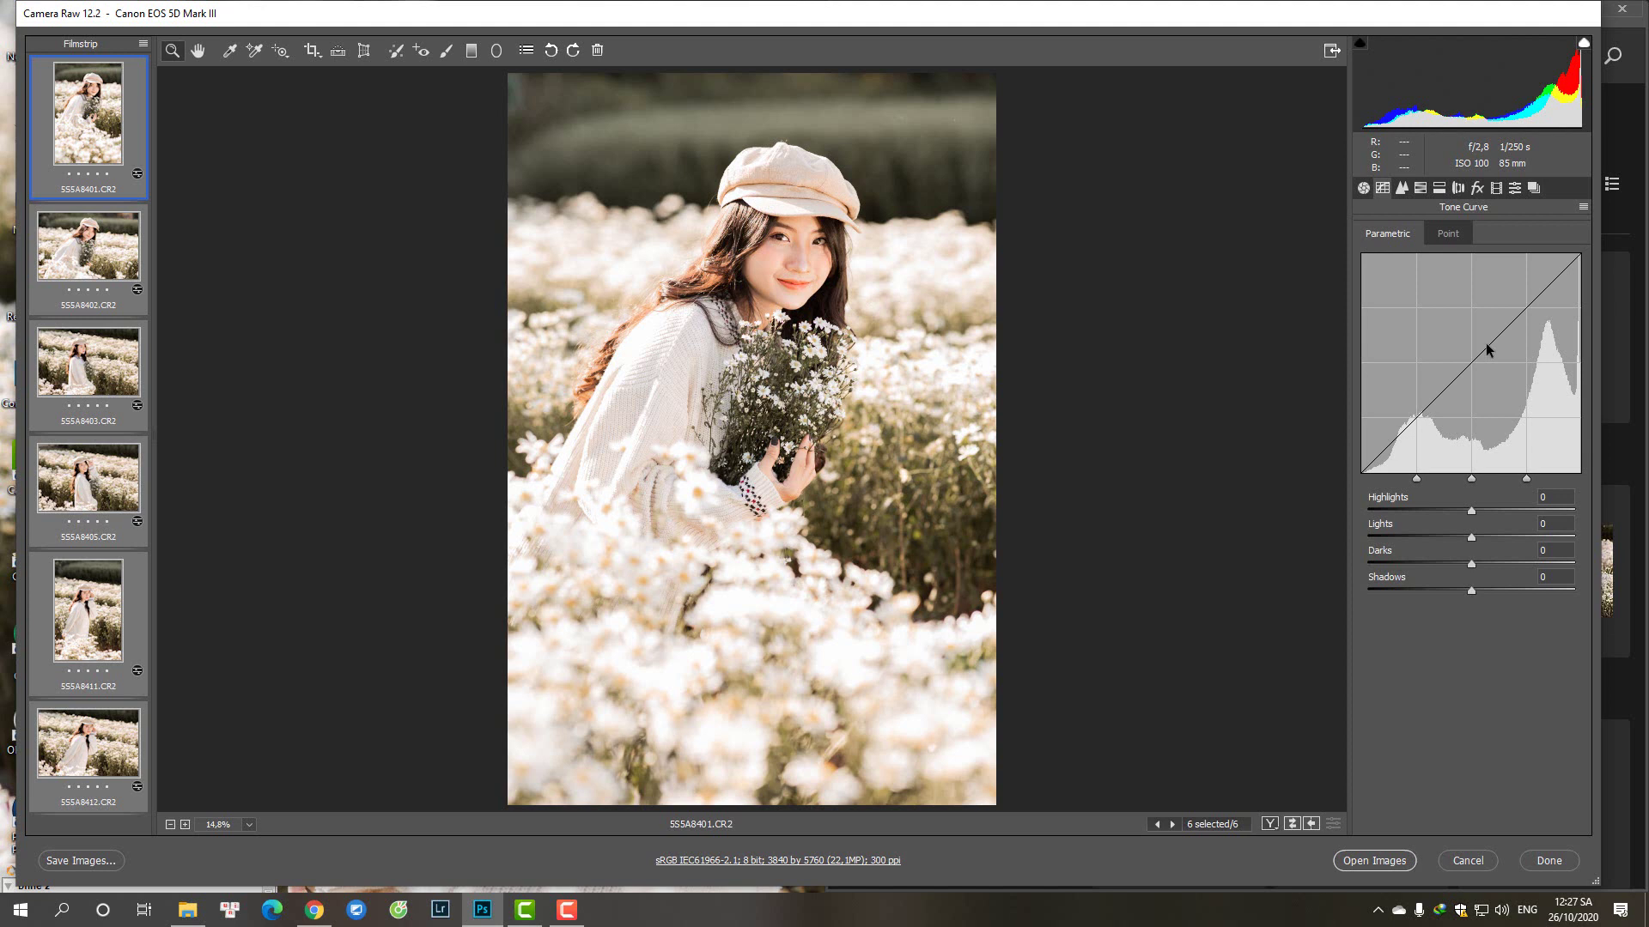
pyautogui.click(1436, 235)
pyautogui.moveTo(1525, 358); pyautogui.dragTo(1529, 367)
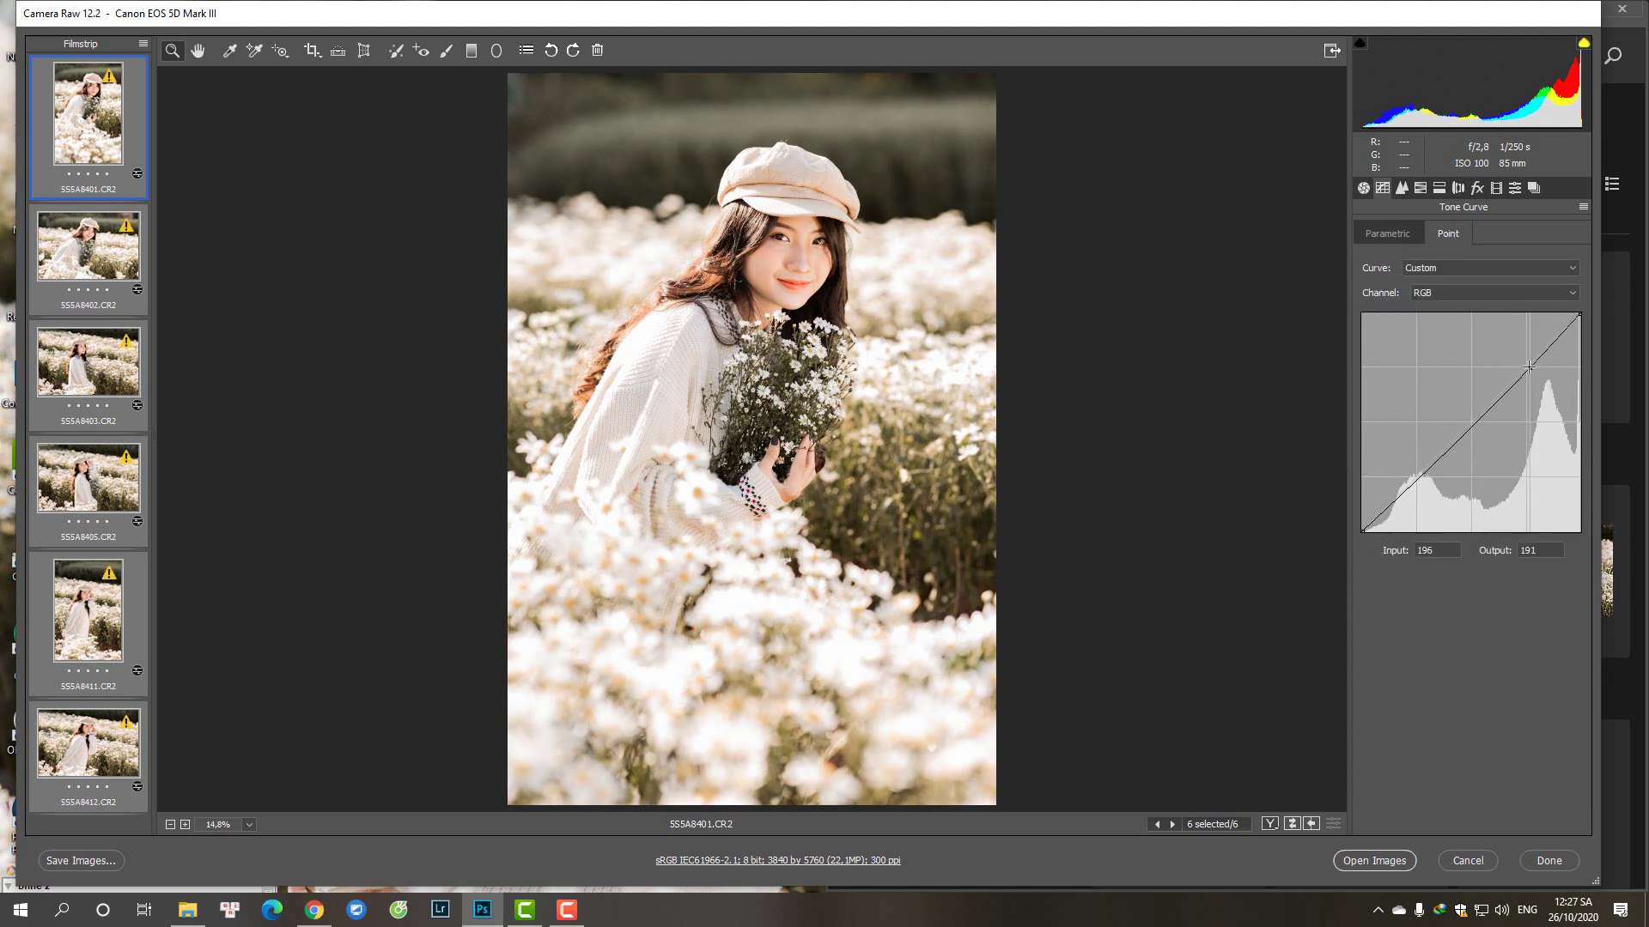
pyautogui.moveTo(1463, 439); pyautogui.dragTo(1462, 432)
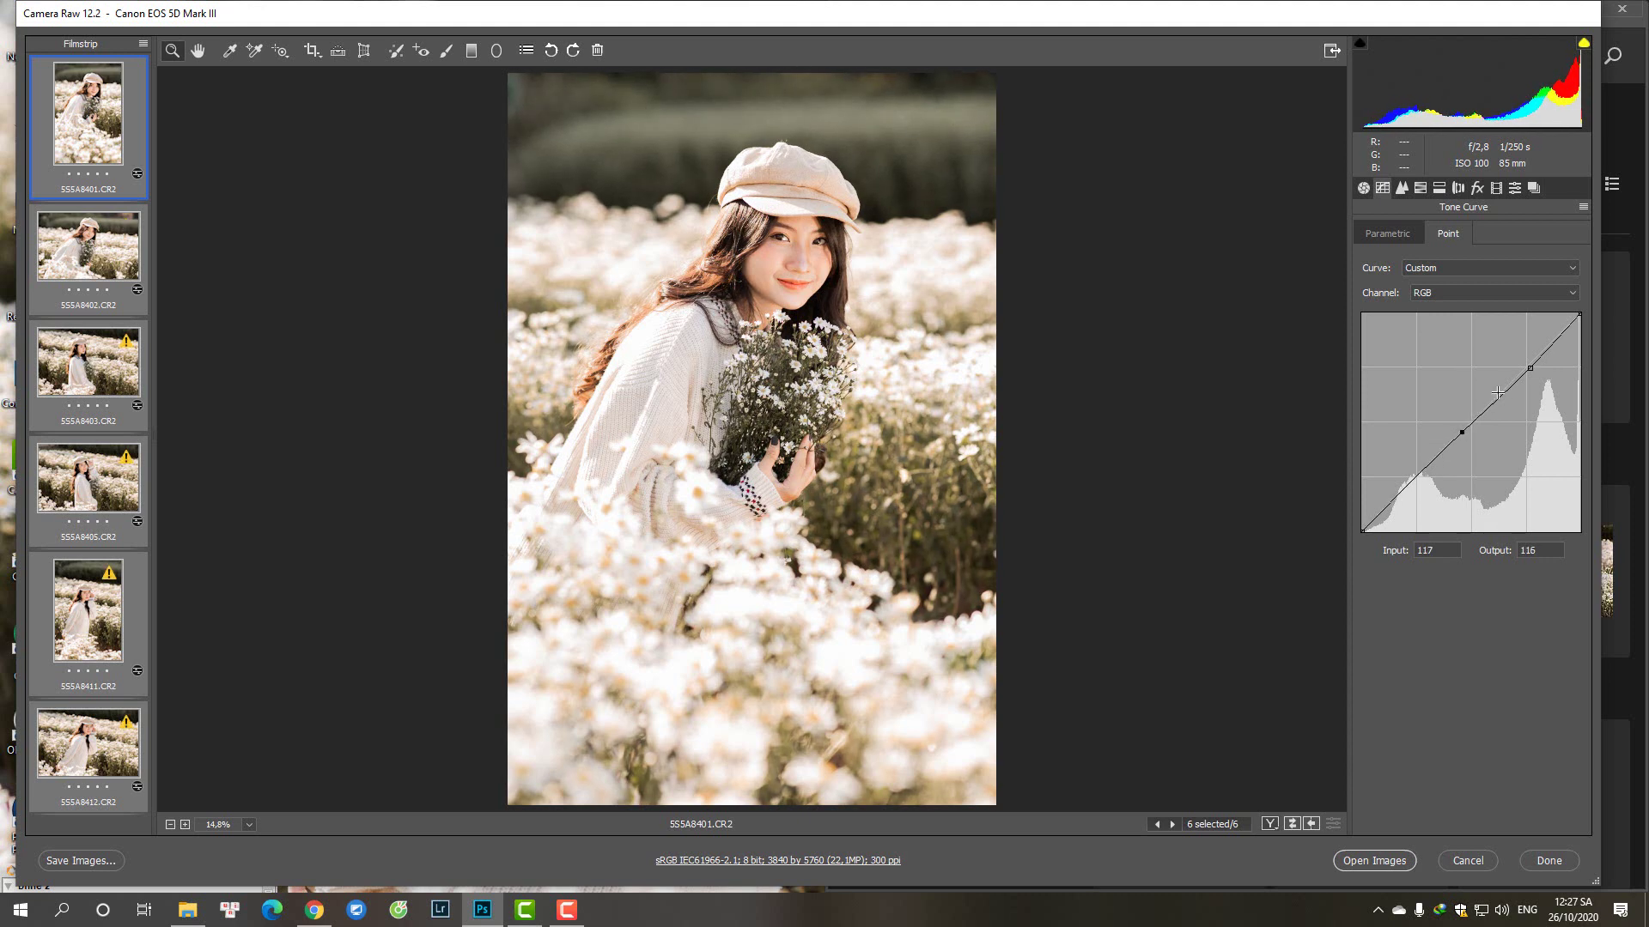
pyautogui.moveTo(1530, 368); pyautogui.dragTo(1529, 371)
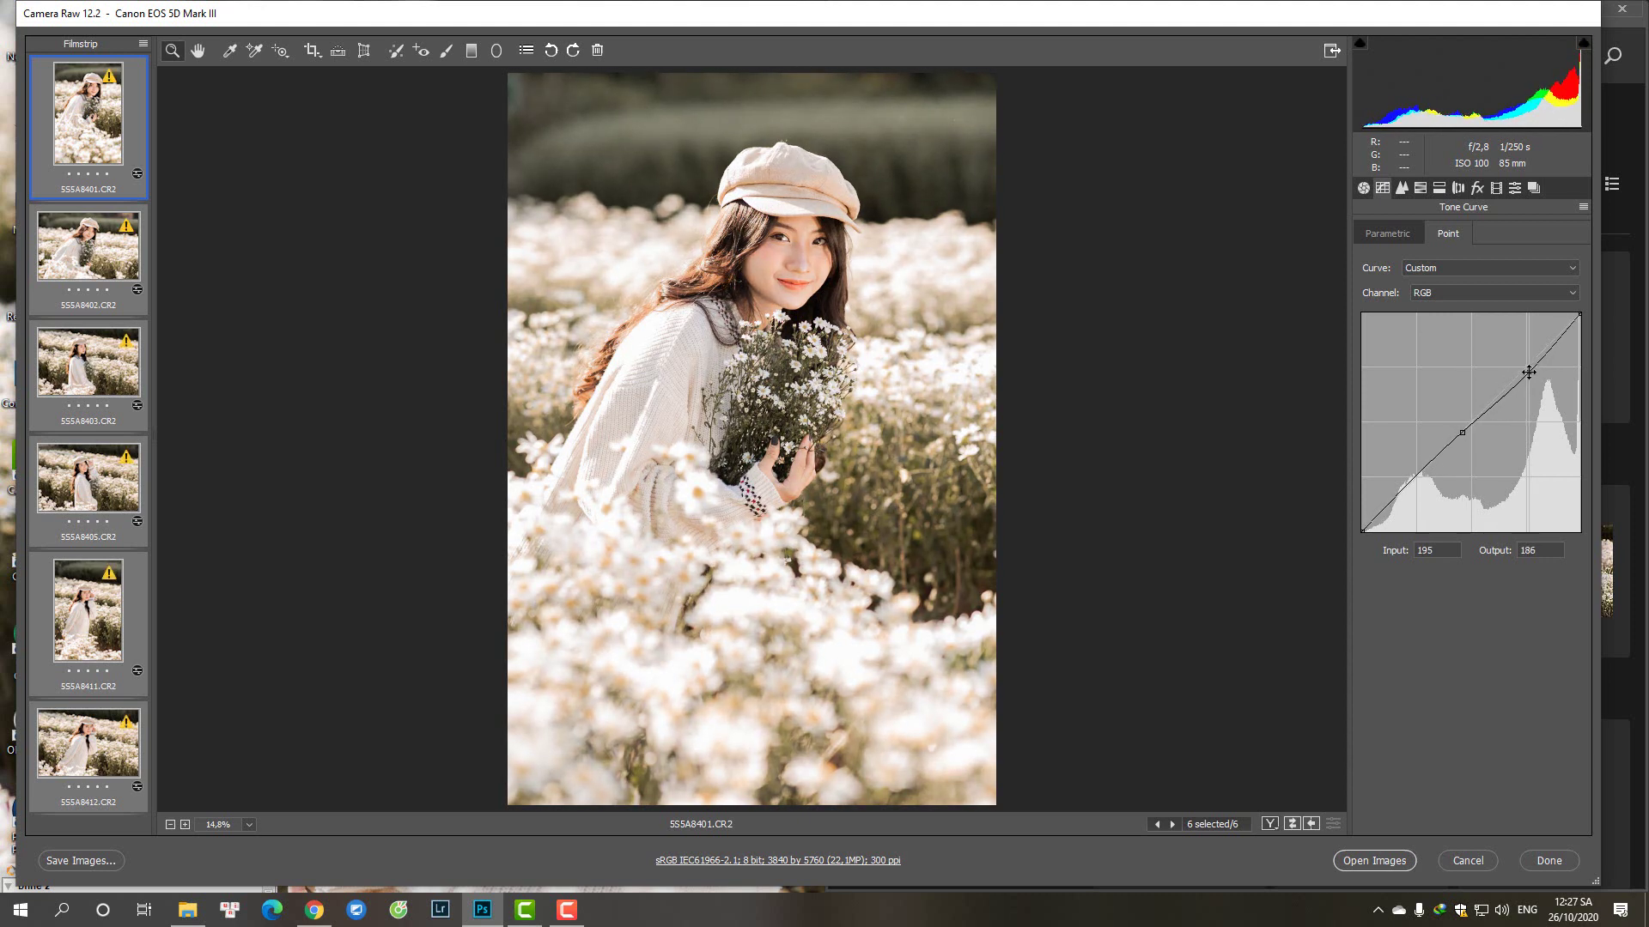
# - Tweak Basic Shadows and Blacks, dismiss an invalid-entry error, and load custom basic settings
pyautogui.click(1364, 187)
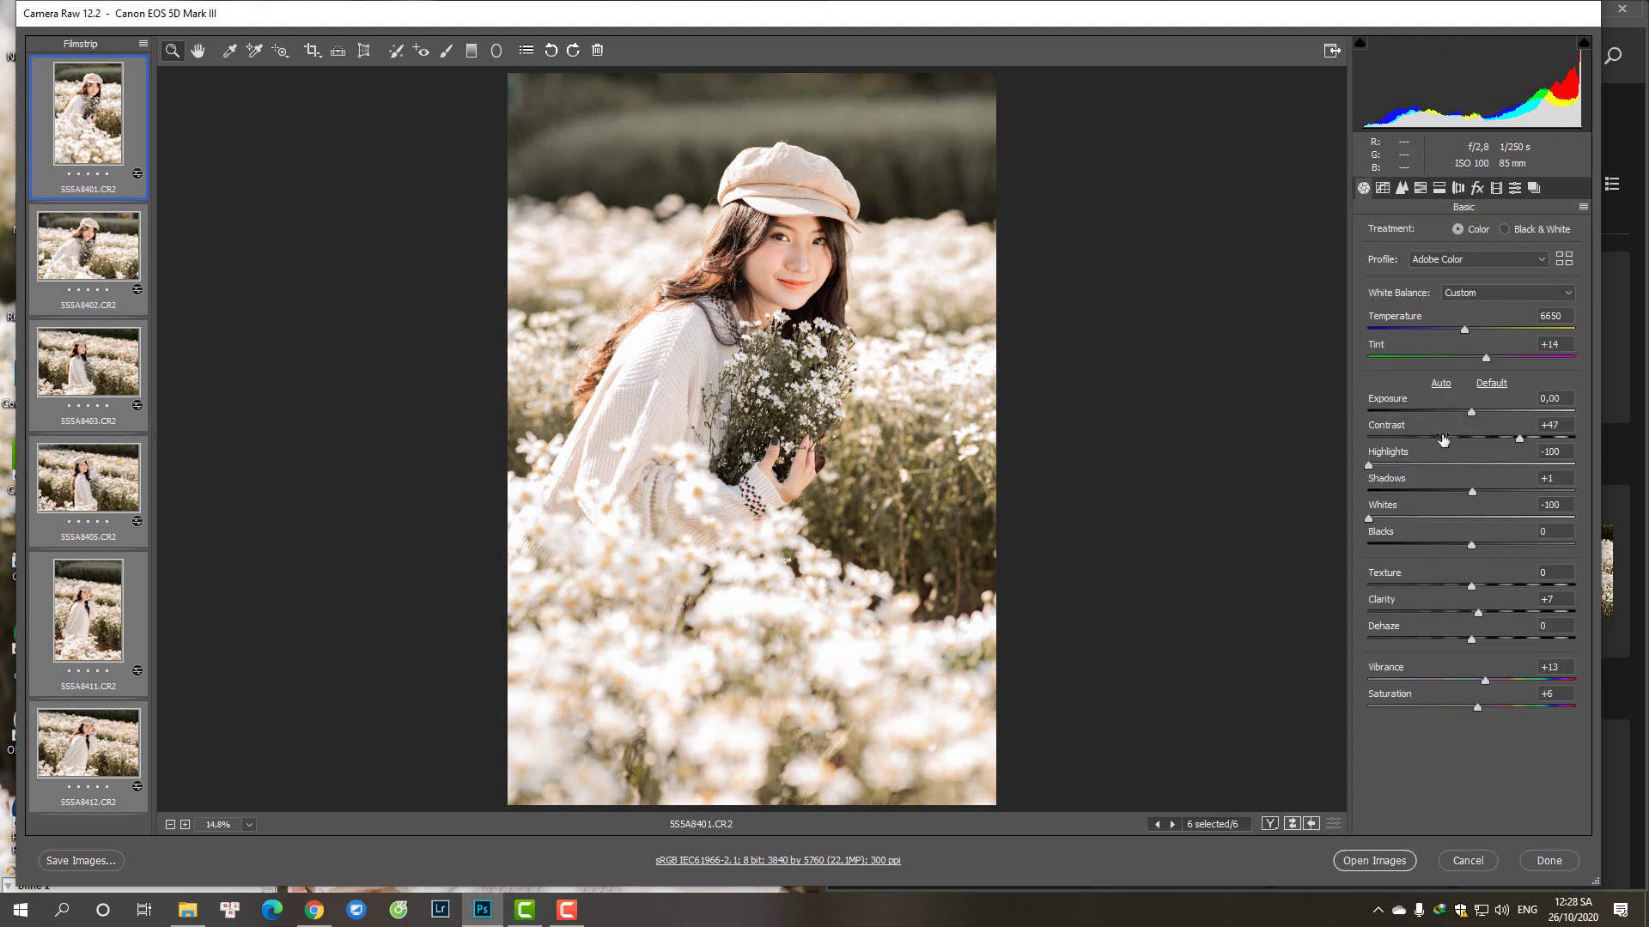
pyautogui.moveTo(1468, 489); pyautogui.dragTo(1463, 490)
pyautogui.click(1467, 543)
pyautogui.moveTo(1467, 492); pyautogui.dragTo(1471, 491)
pyautogui.press('Up')
pyautogui.press('Up')
pyautogui.press('Up')
pyautogui.click(1474, 492)
pyautogui.click(1374, 860)
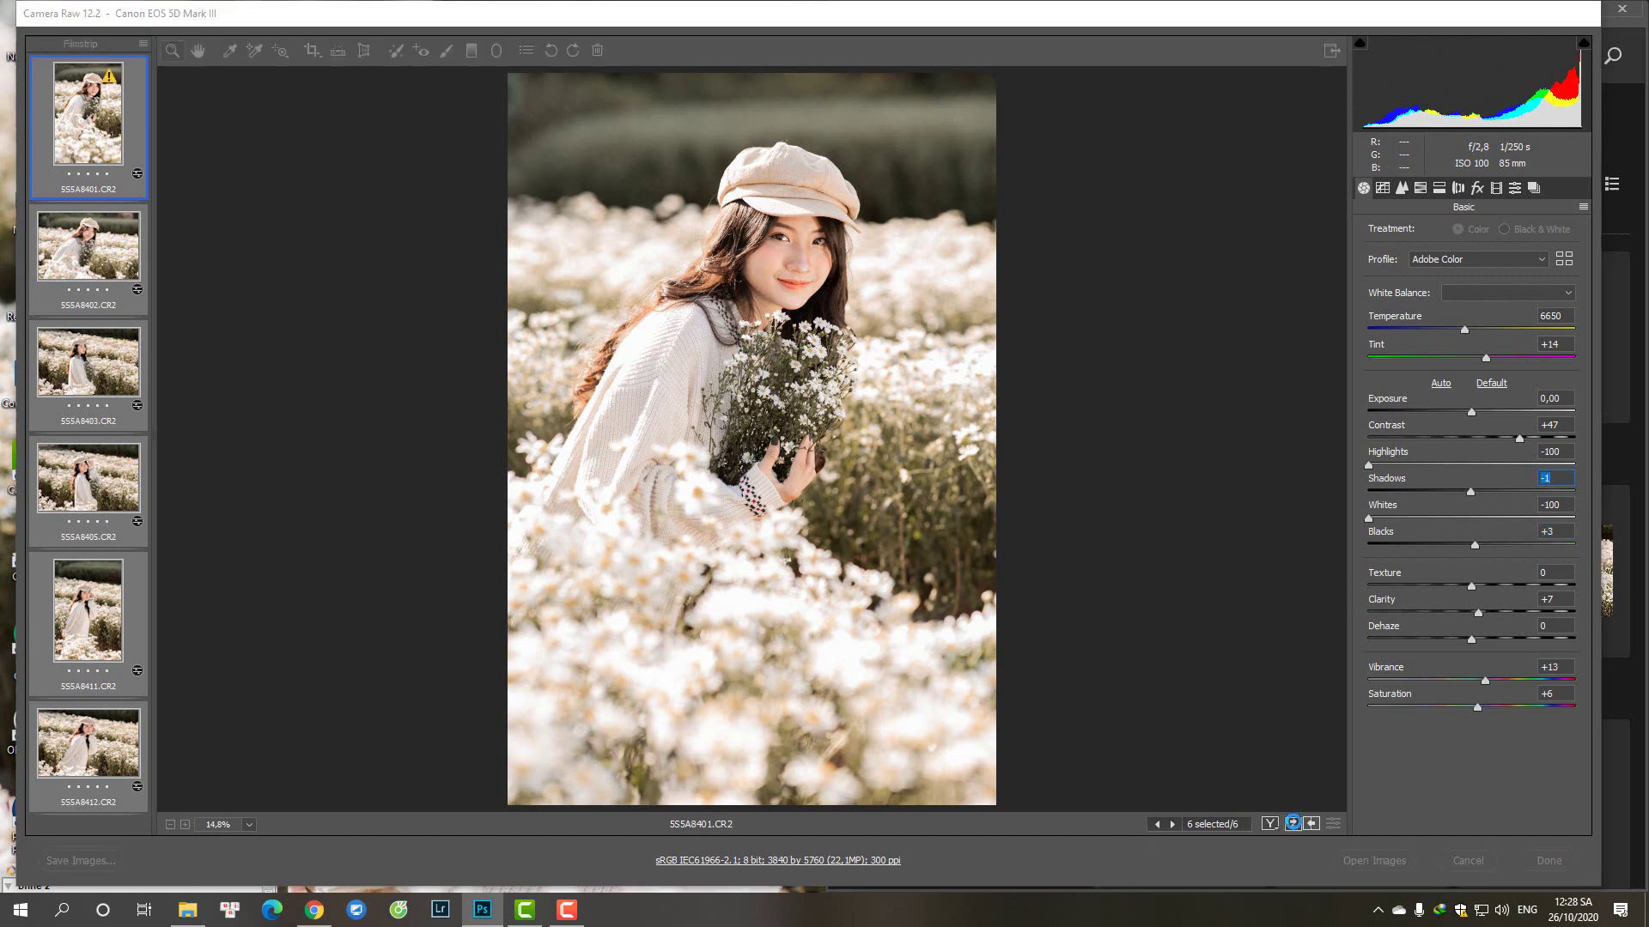
pyautogui.click(949, 517)
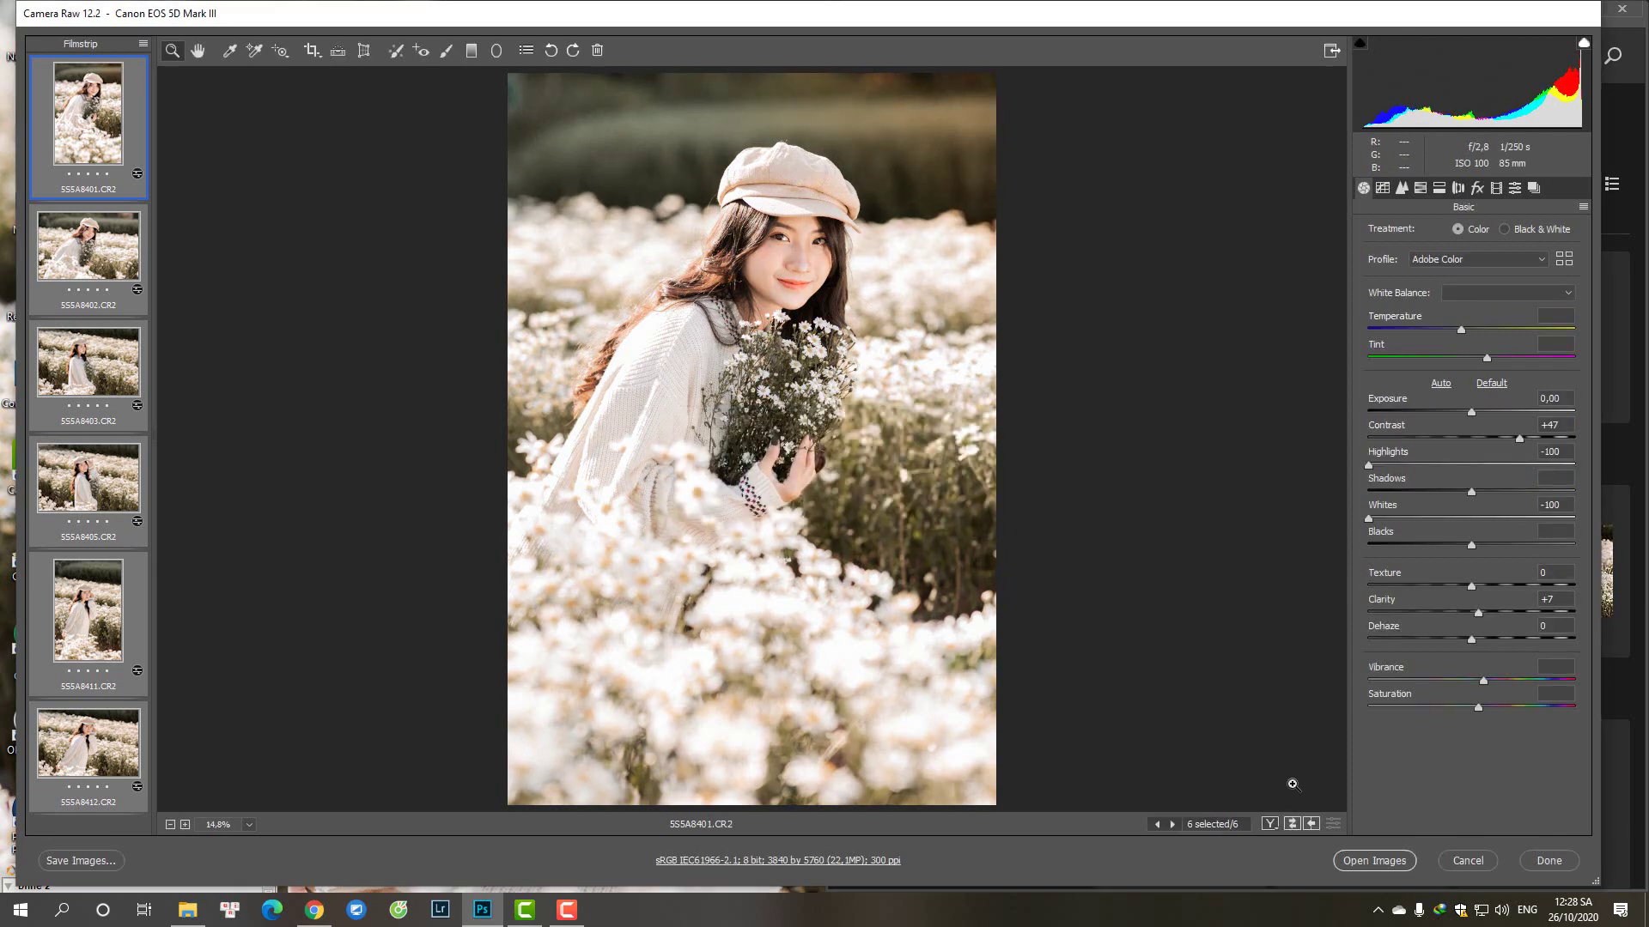
pyautogui.click(1292, 824)
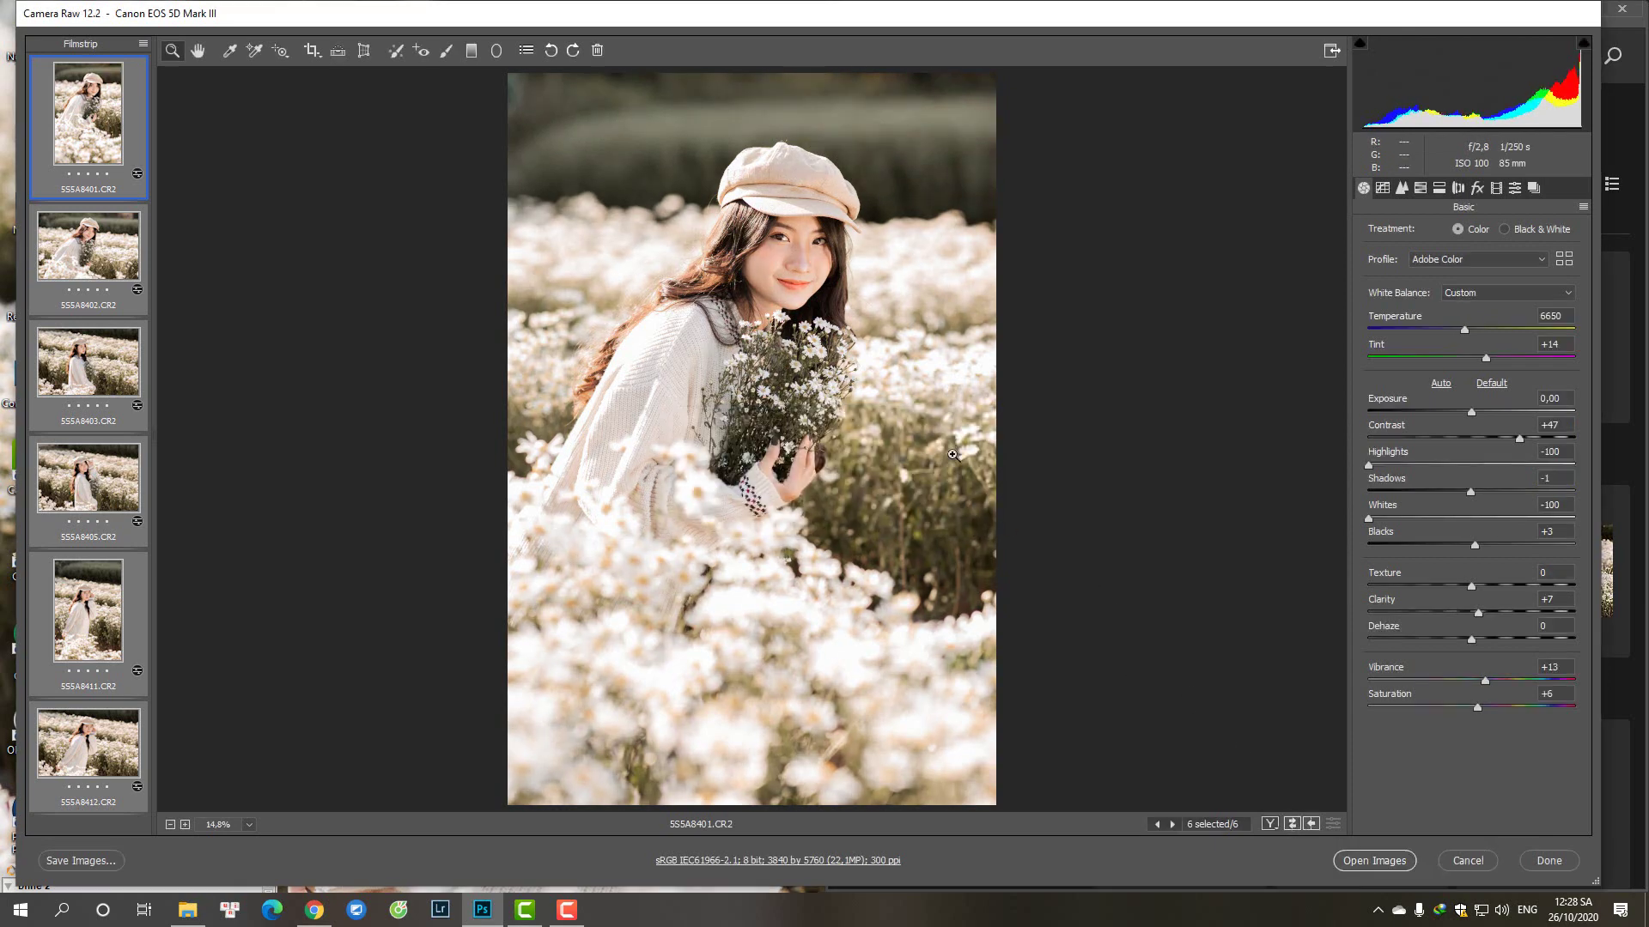
# - Set Yellows saturation to -53 and luminance to +5, then pick the Graduated Filter
pyautogui.click(1420, 188)
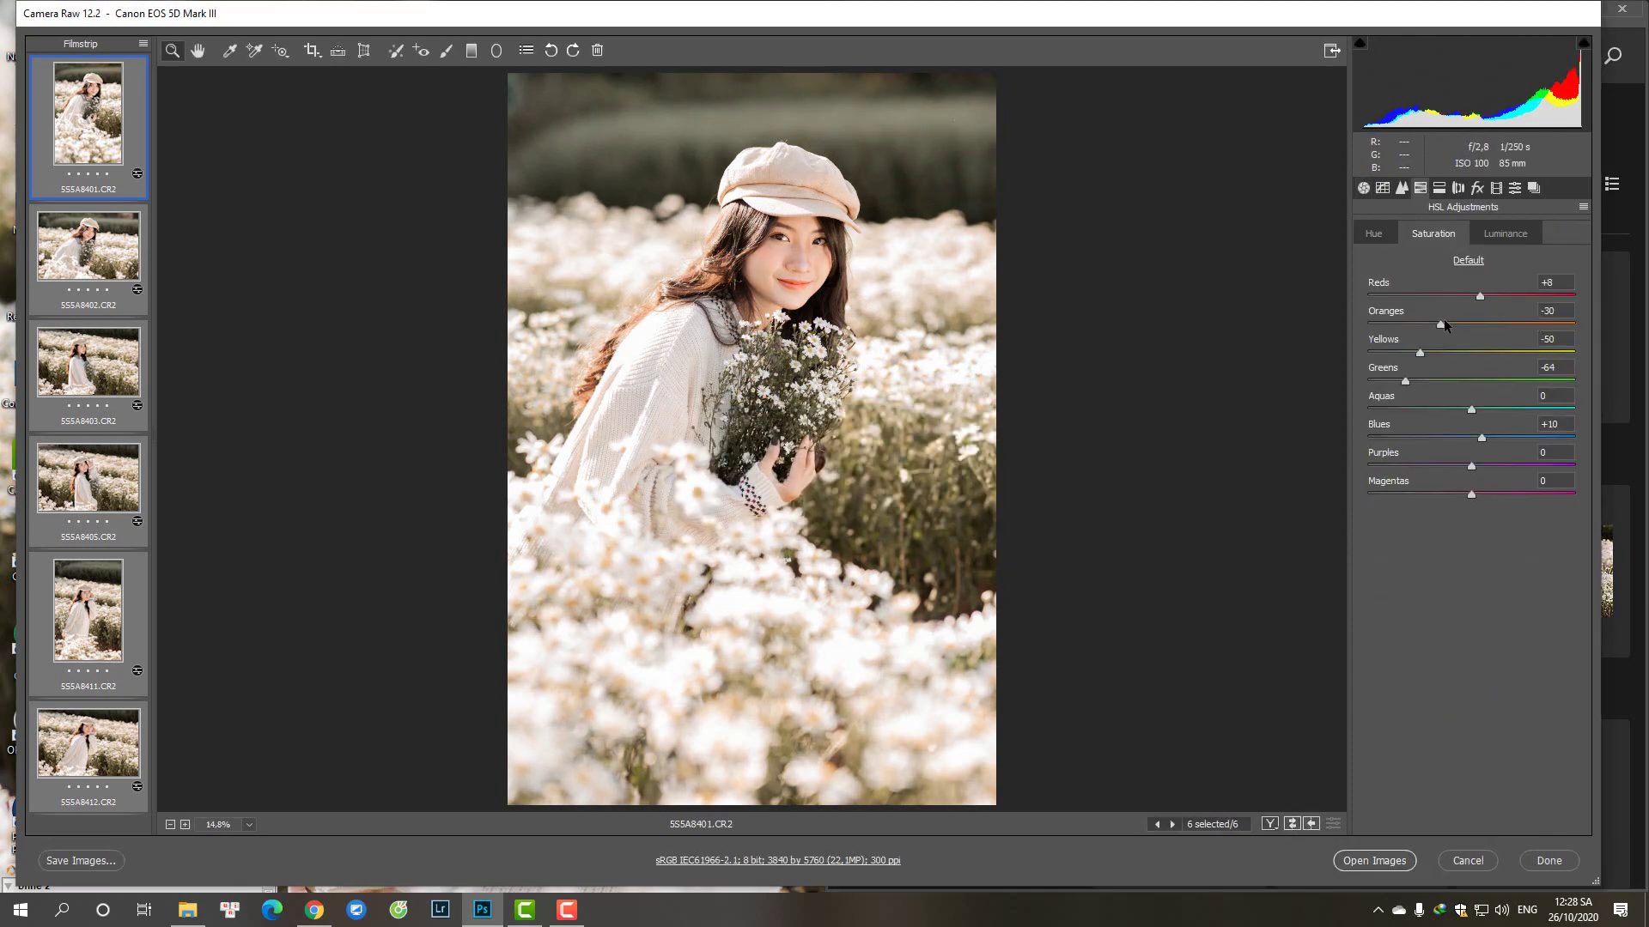
pyautogui.moveTo(1417, 349); pyautogui.dragTo(1411, 352)
pyautogui.press('Tab')
pyautogui.click(1505, 233)
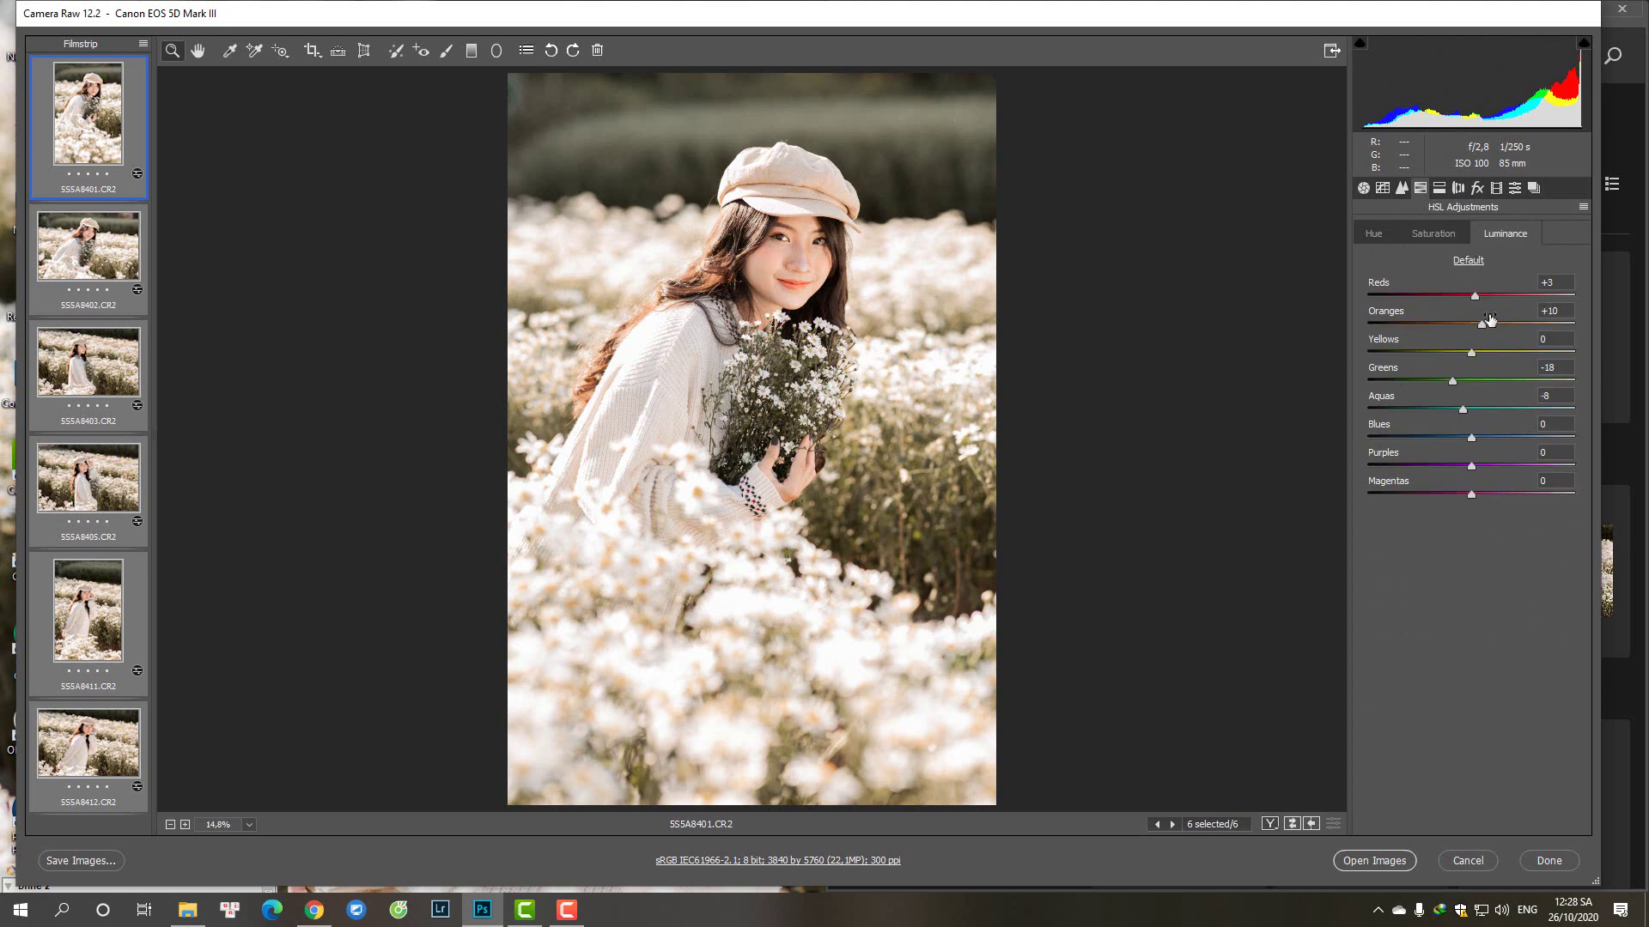
pyautogui.moveTo(1476, 349); pyautogui.dragTo(1481, 351)
pyautogui.click(472, 52)
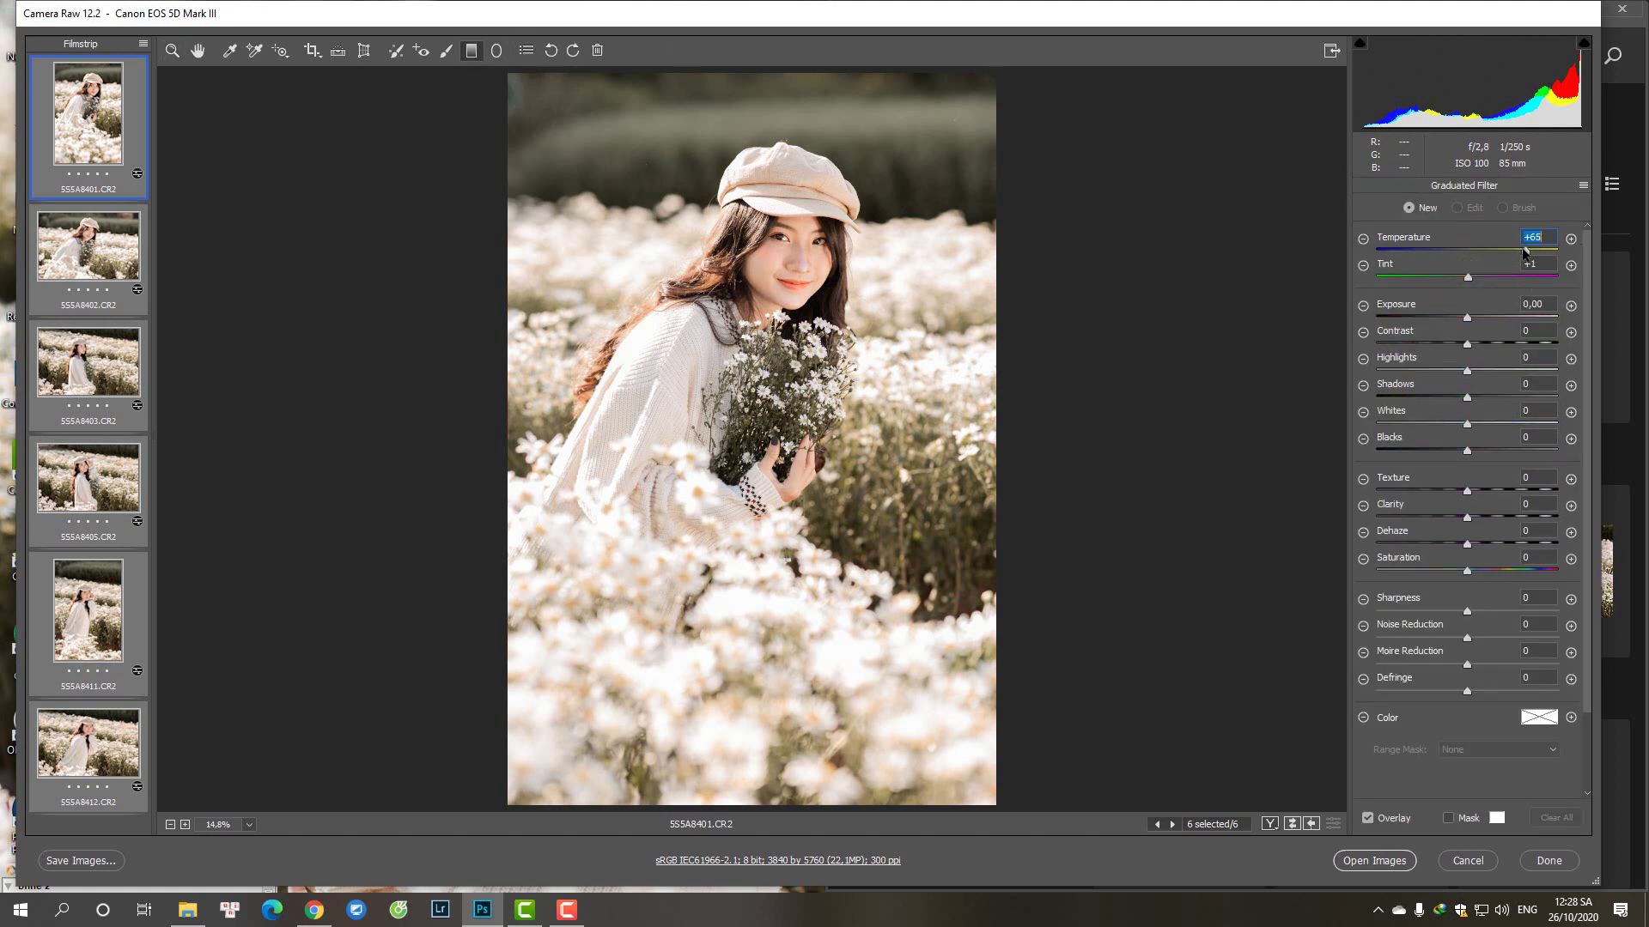
# - Draw a Tint +15 graduated filter diagonally over the top-right, then set Reds +4, Oranges -33
pyautogui.moveTo(1471, 273); pyautogui.dragTo(1479, 274)
pyautogui.moveTo(988, 68)
pyautogui.mouseDown()
pyautogui.moveTo(842, 273)
pyautogui.moveTo(859, 278)
pyautogui.mouseUp()
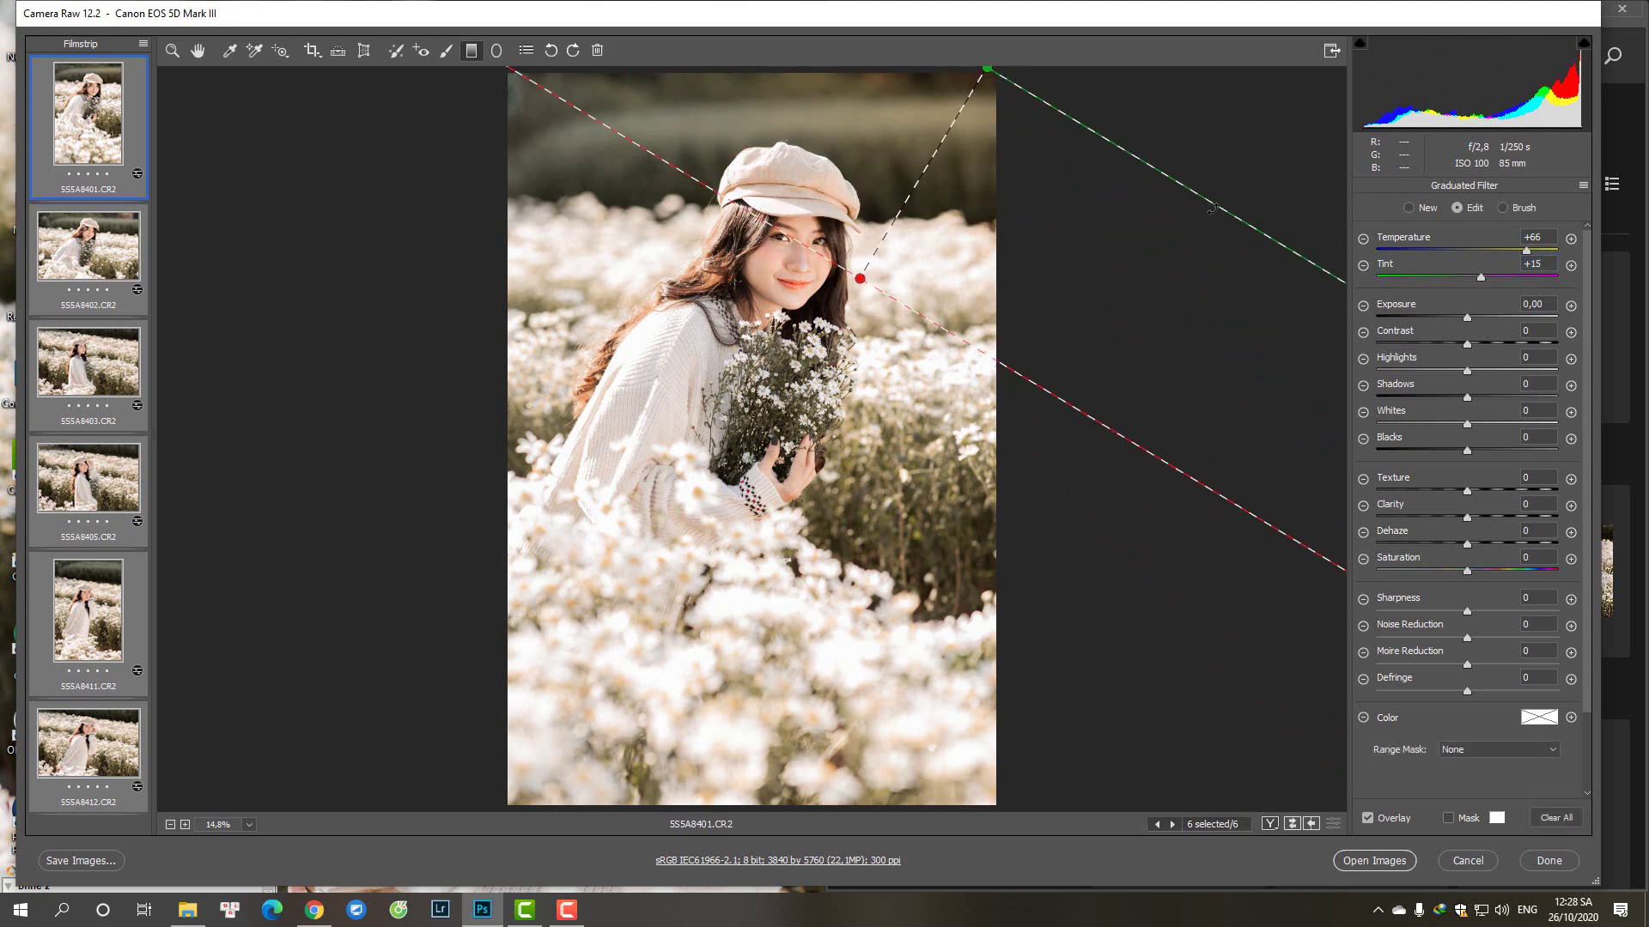
pyautogui.click(1227, 130)
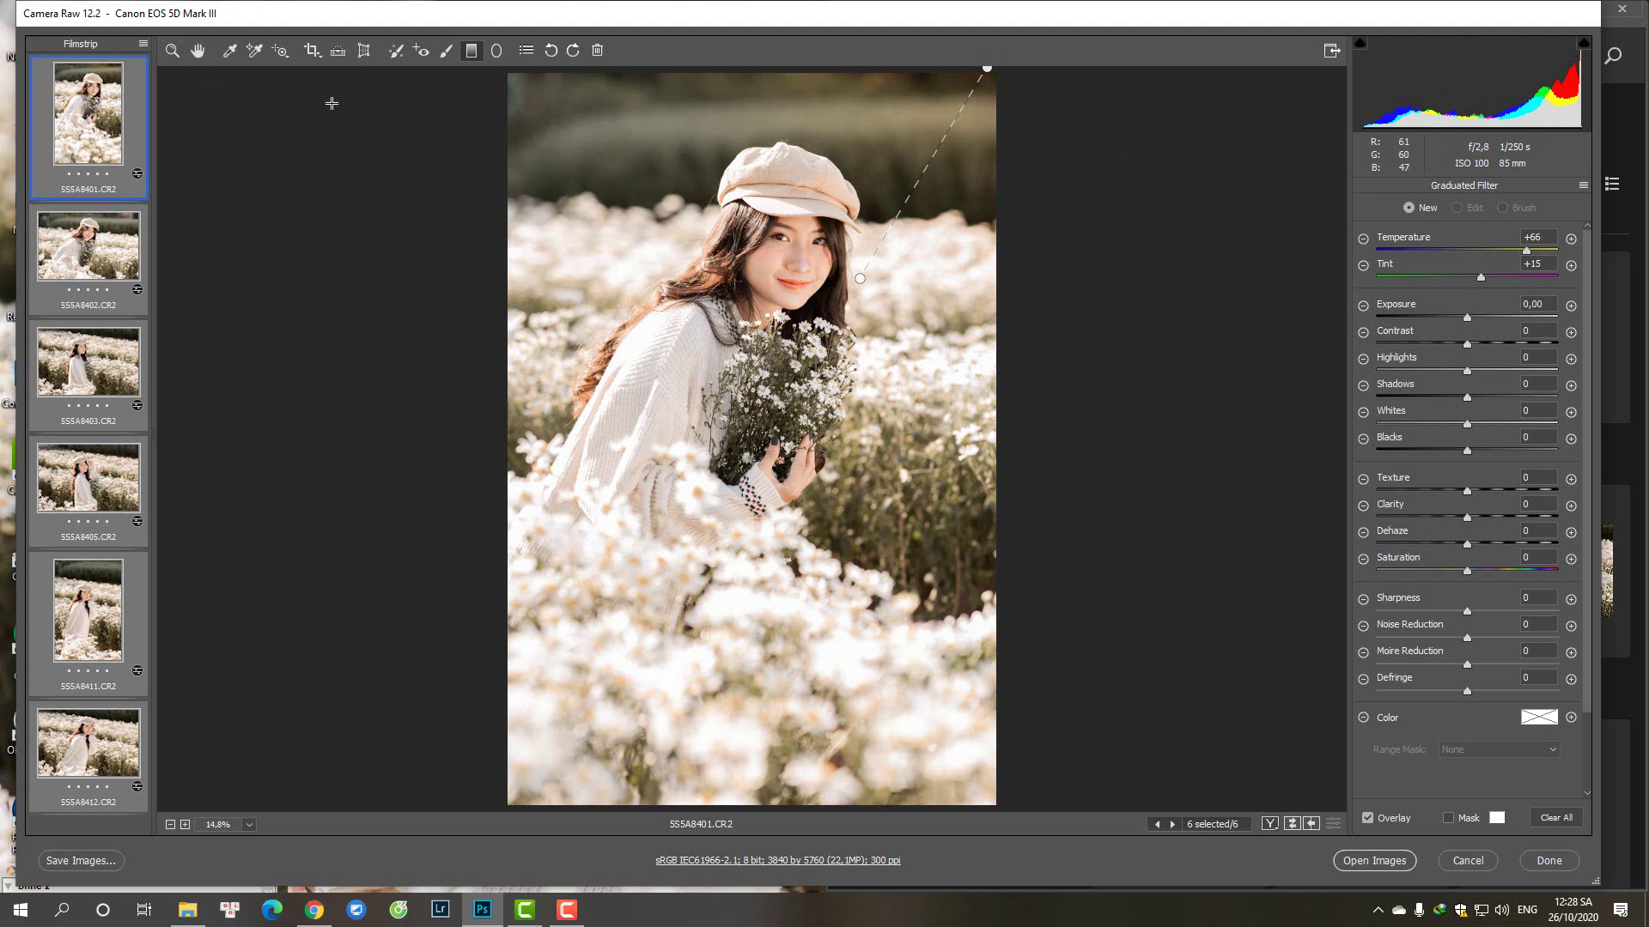
pyautogui.click(171, 50)
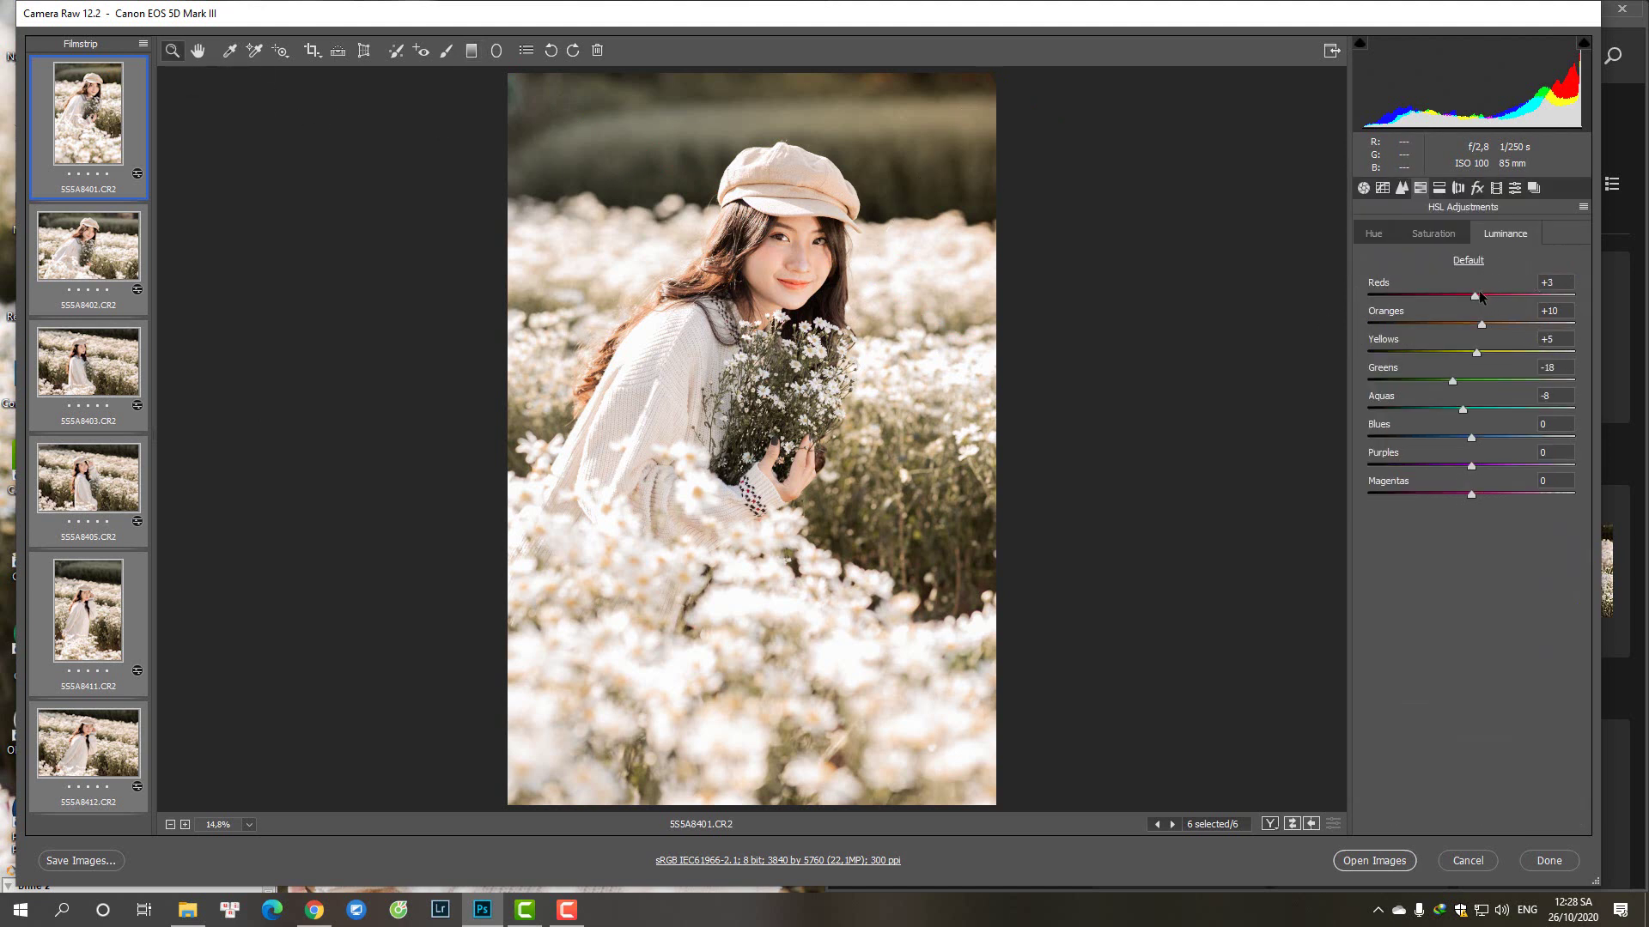
pyautogui.moveTo(1479, 292); pyautogui.dragTo(1435, 323)
pyautogui.click(1438, 233)
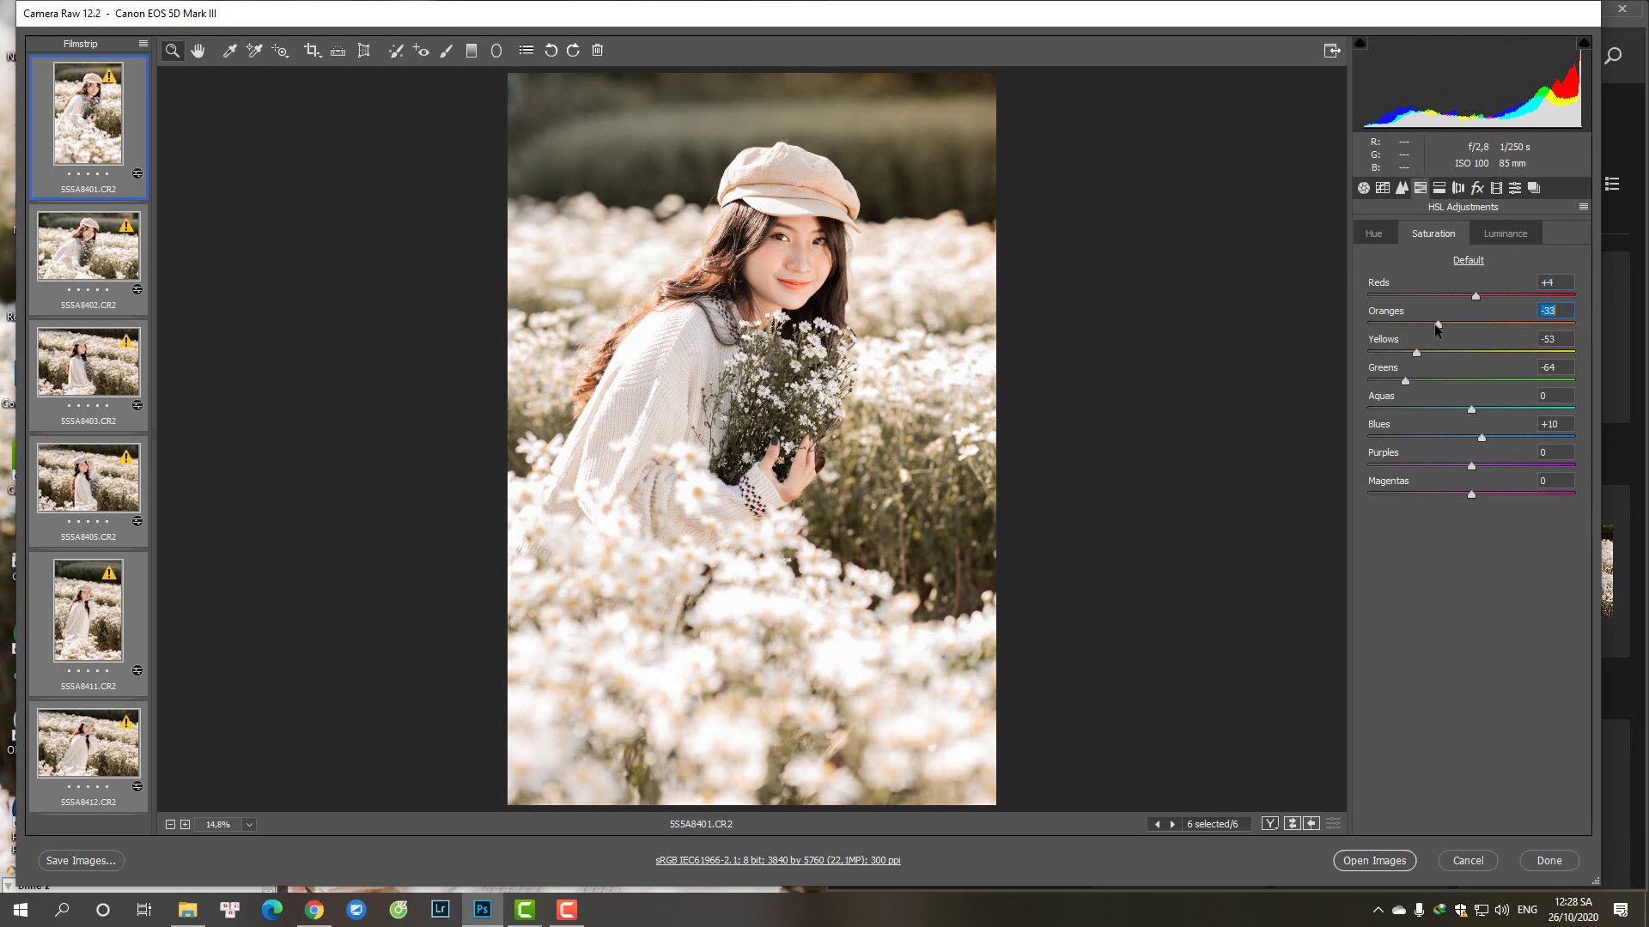
# - Preview 5S5A8403, 5S5A8405 and 5S5A8402, then open 5S5A8401 in Photoshop
pyautogui.click(135, 384)
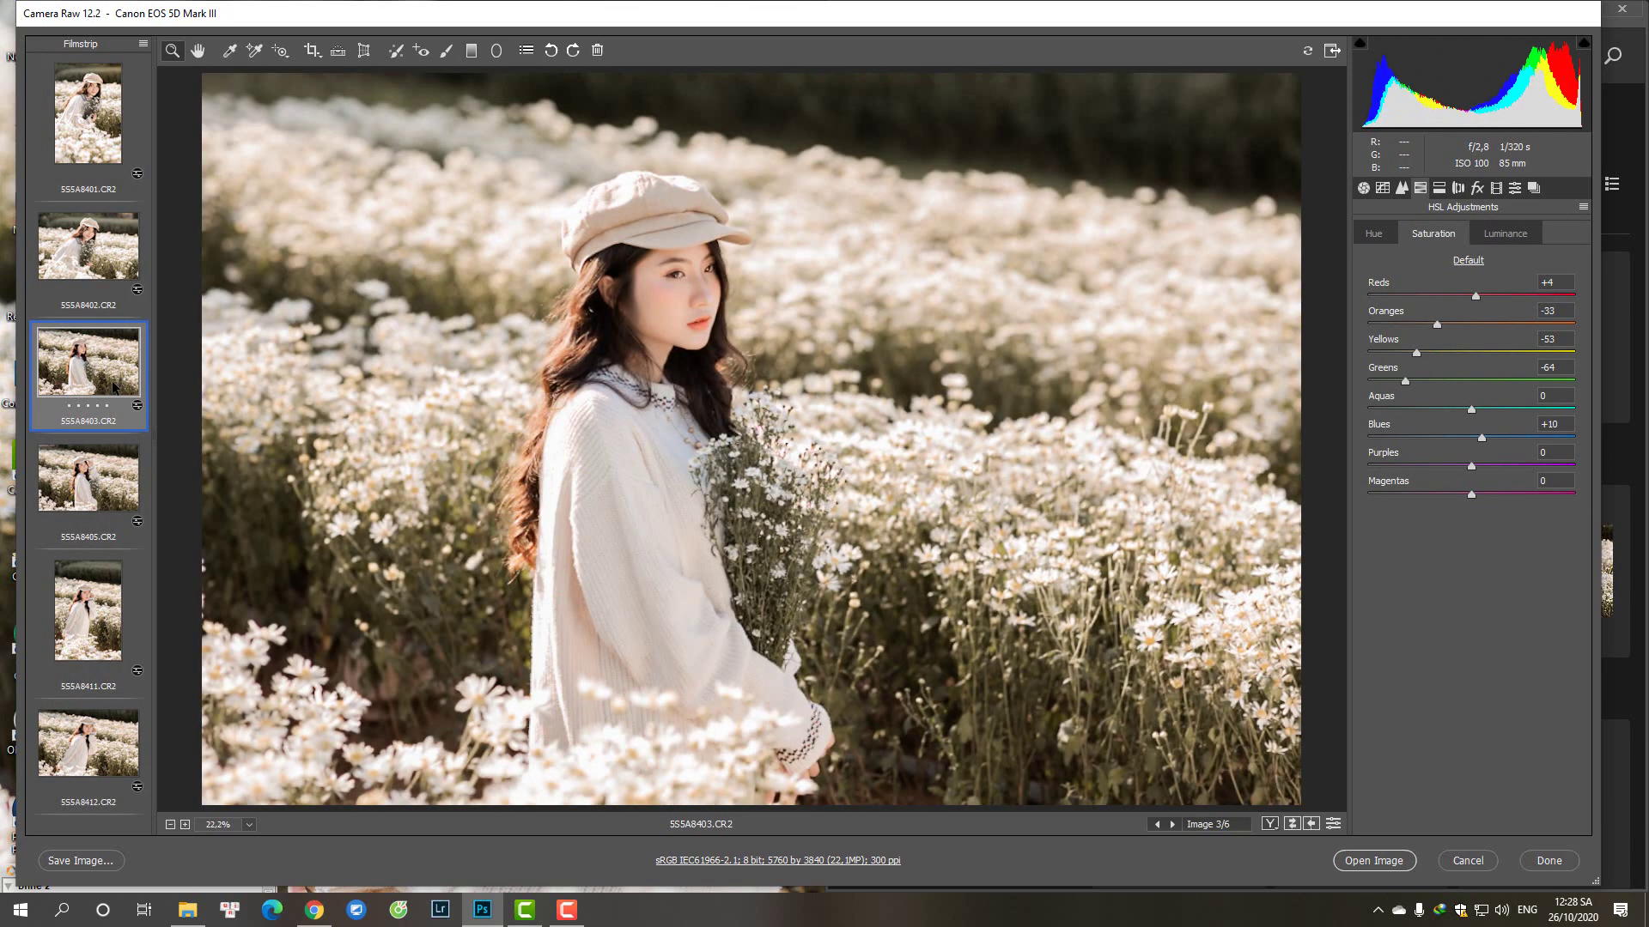
pyautogui.click(116, 500)
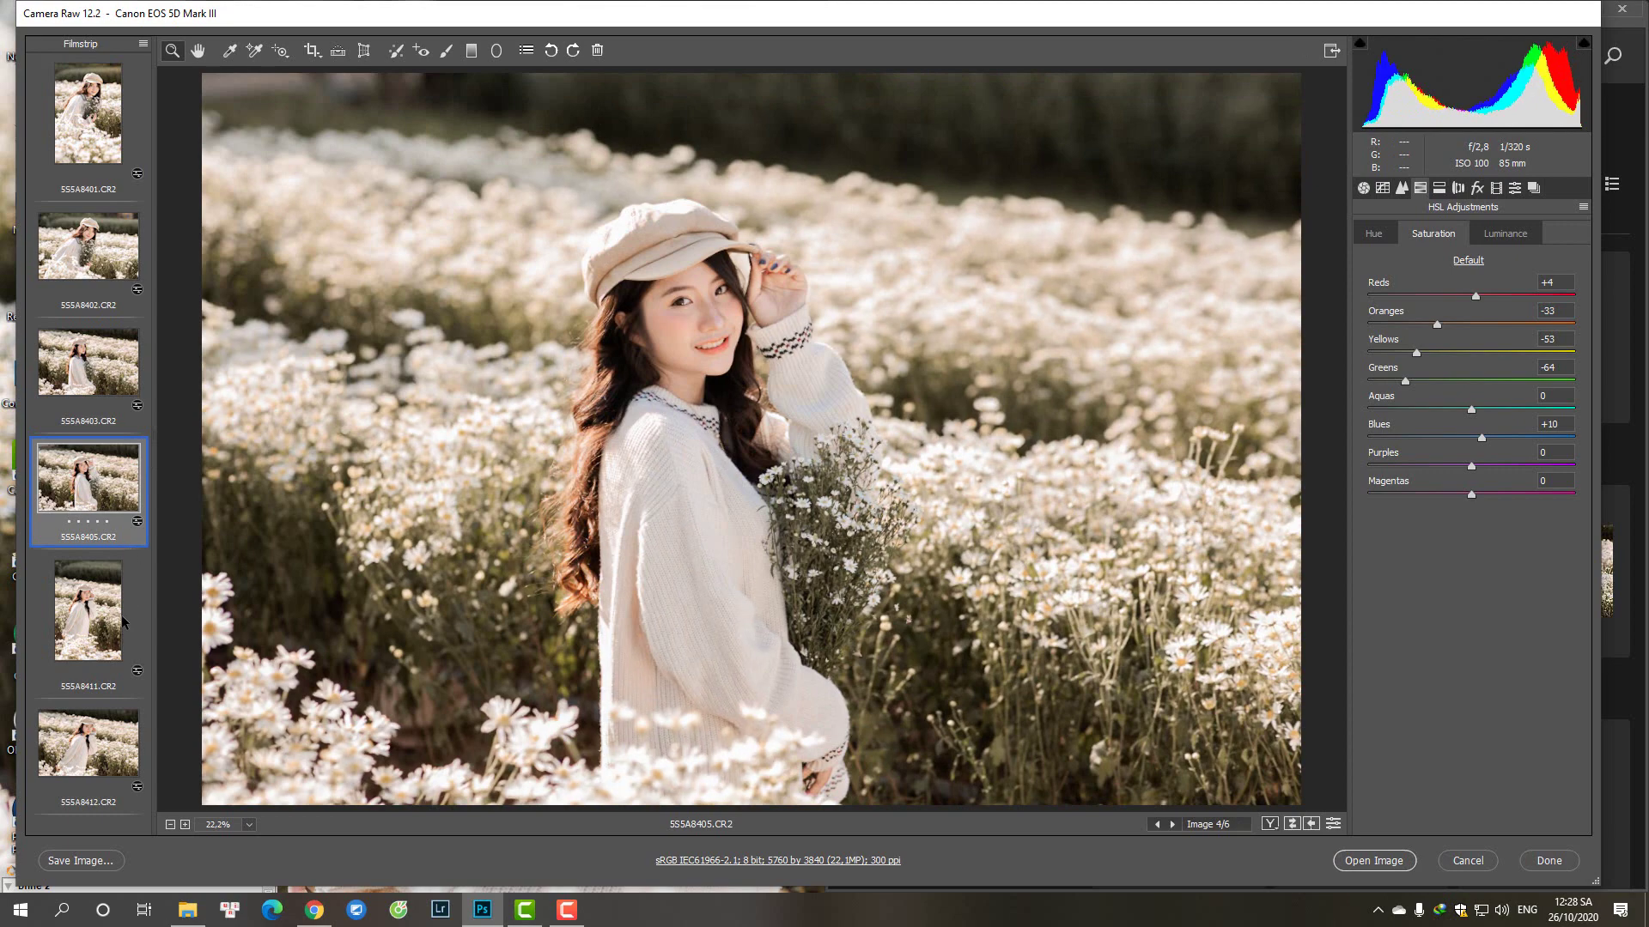
pyautogui.click(110, 279)
pyautogui.click(133, 104)
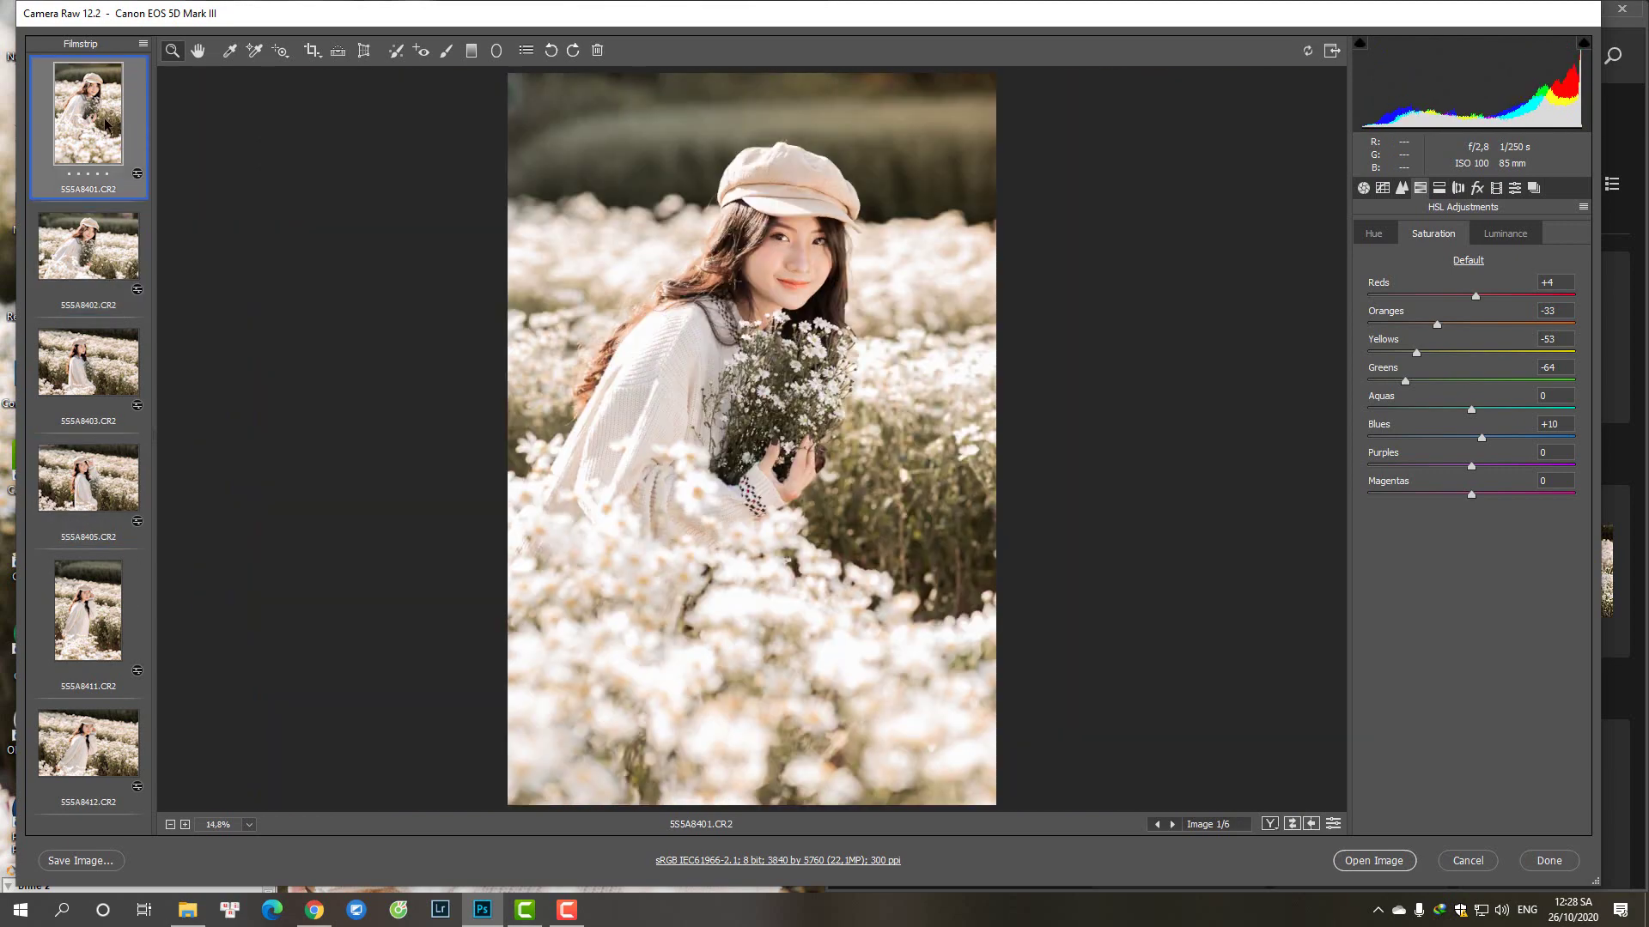
pyautogui.click(1372, 861)
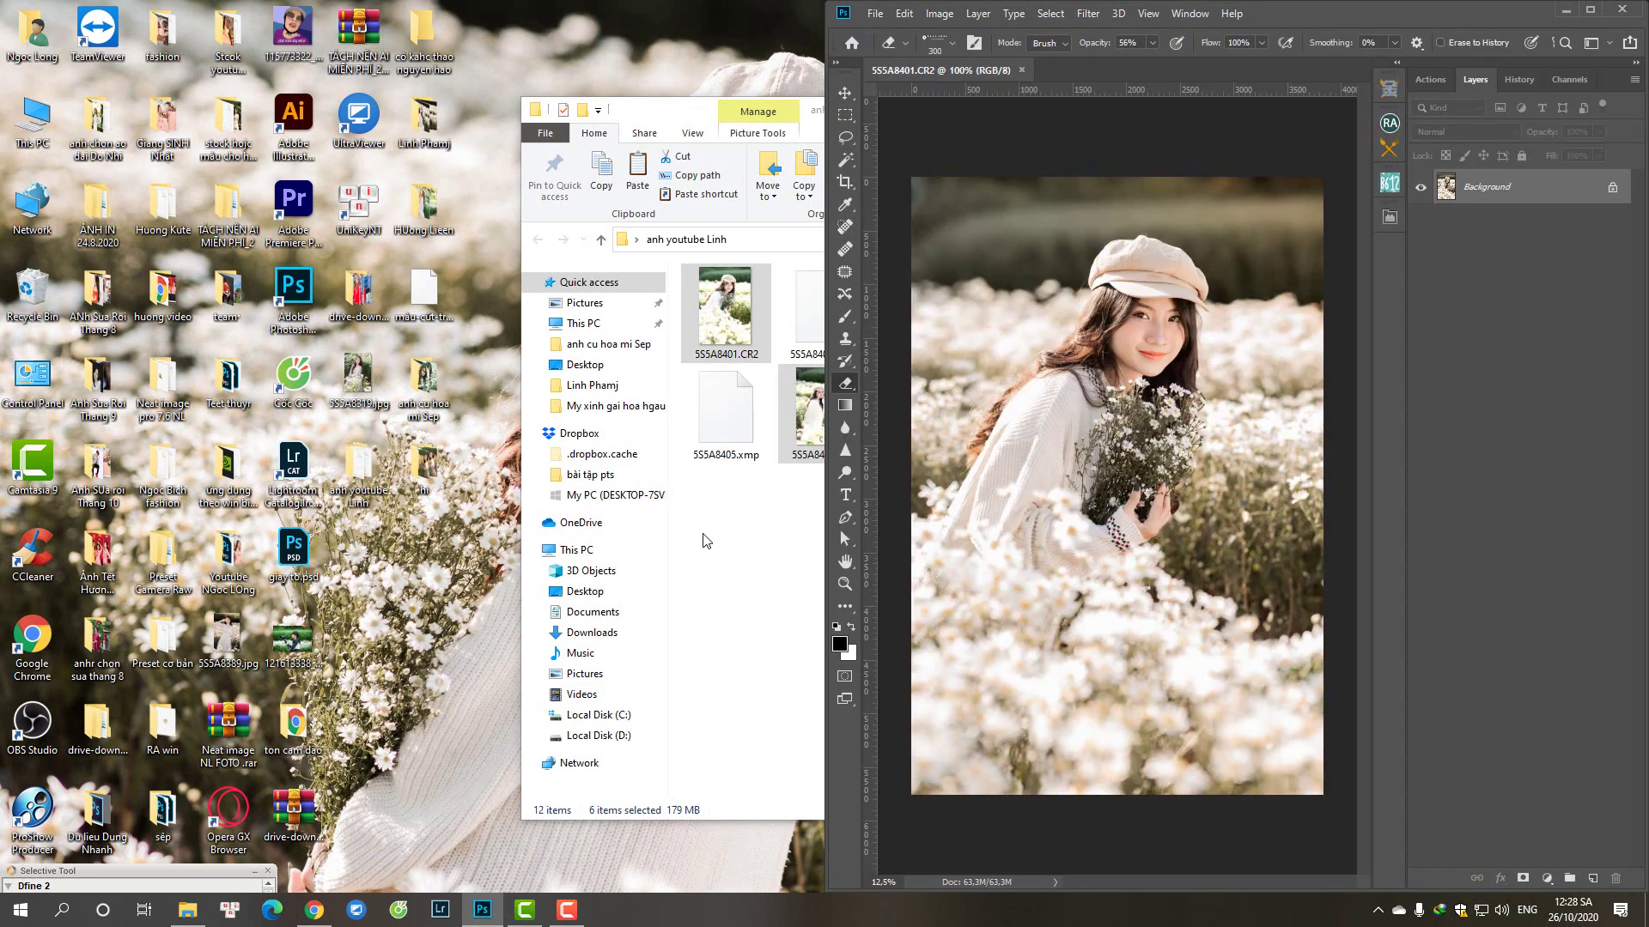
# - Maximize Photoshop and open Liquify on 5S5A8401.CR2
pyautogui.click(1590, 10)
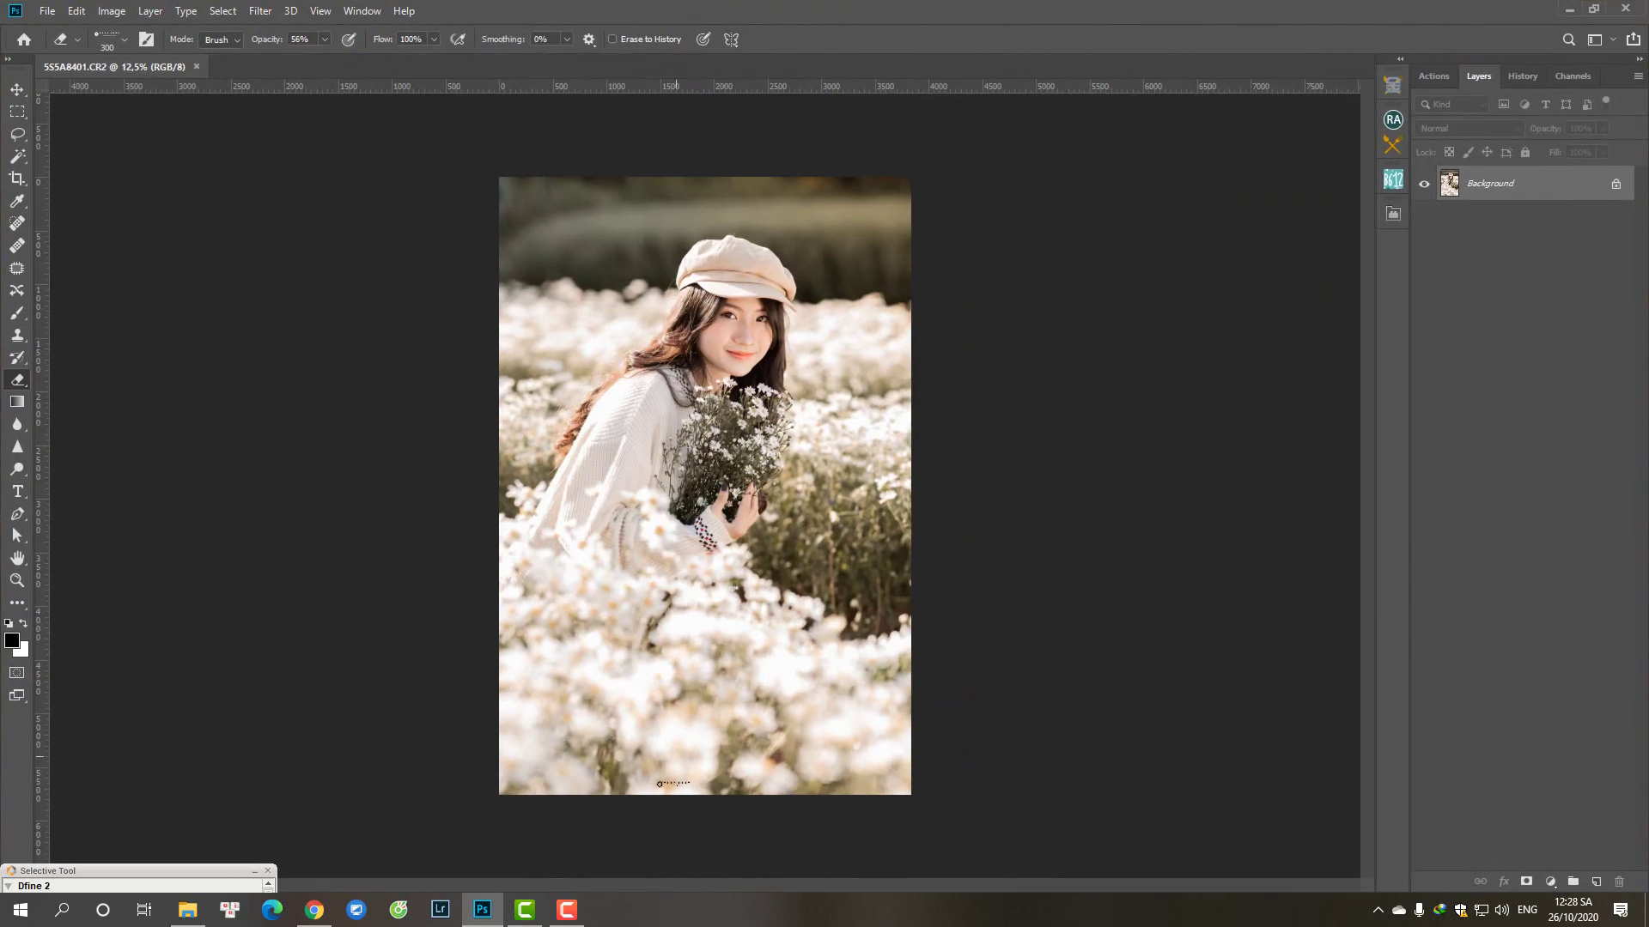
pyautogui.click(567, 909)
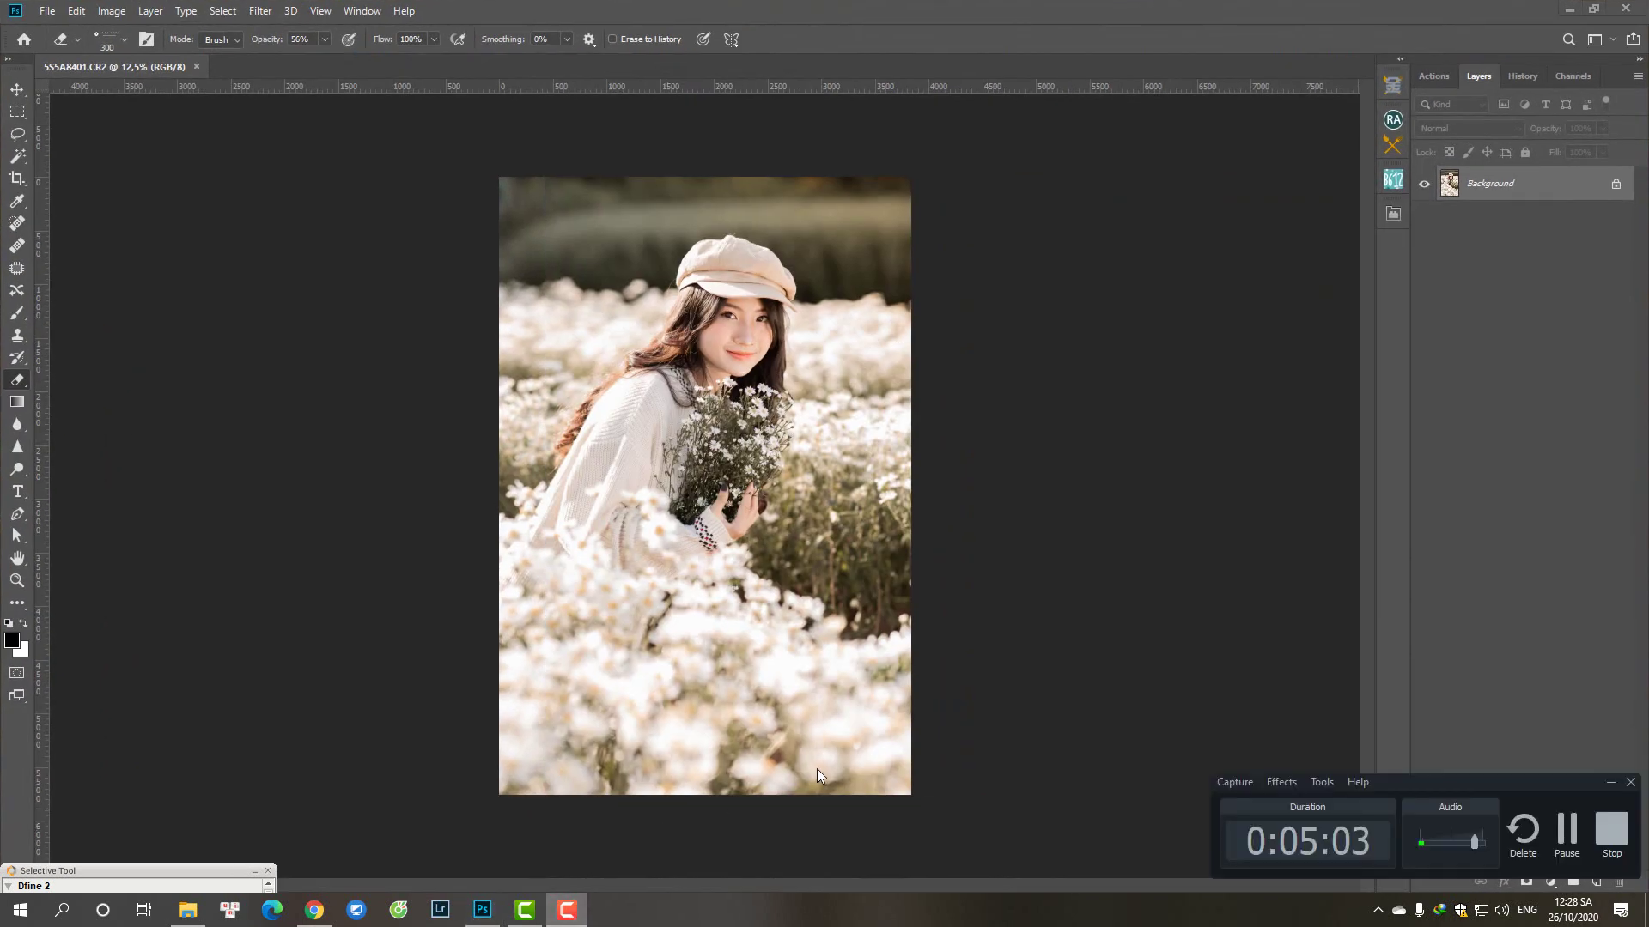
pyautogui.click(1453, 621)
pyautogui.click(1611, 784)
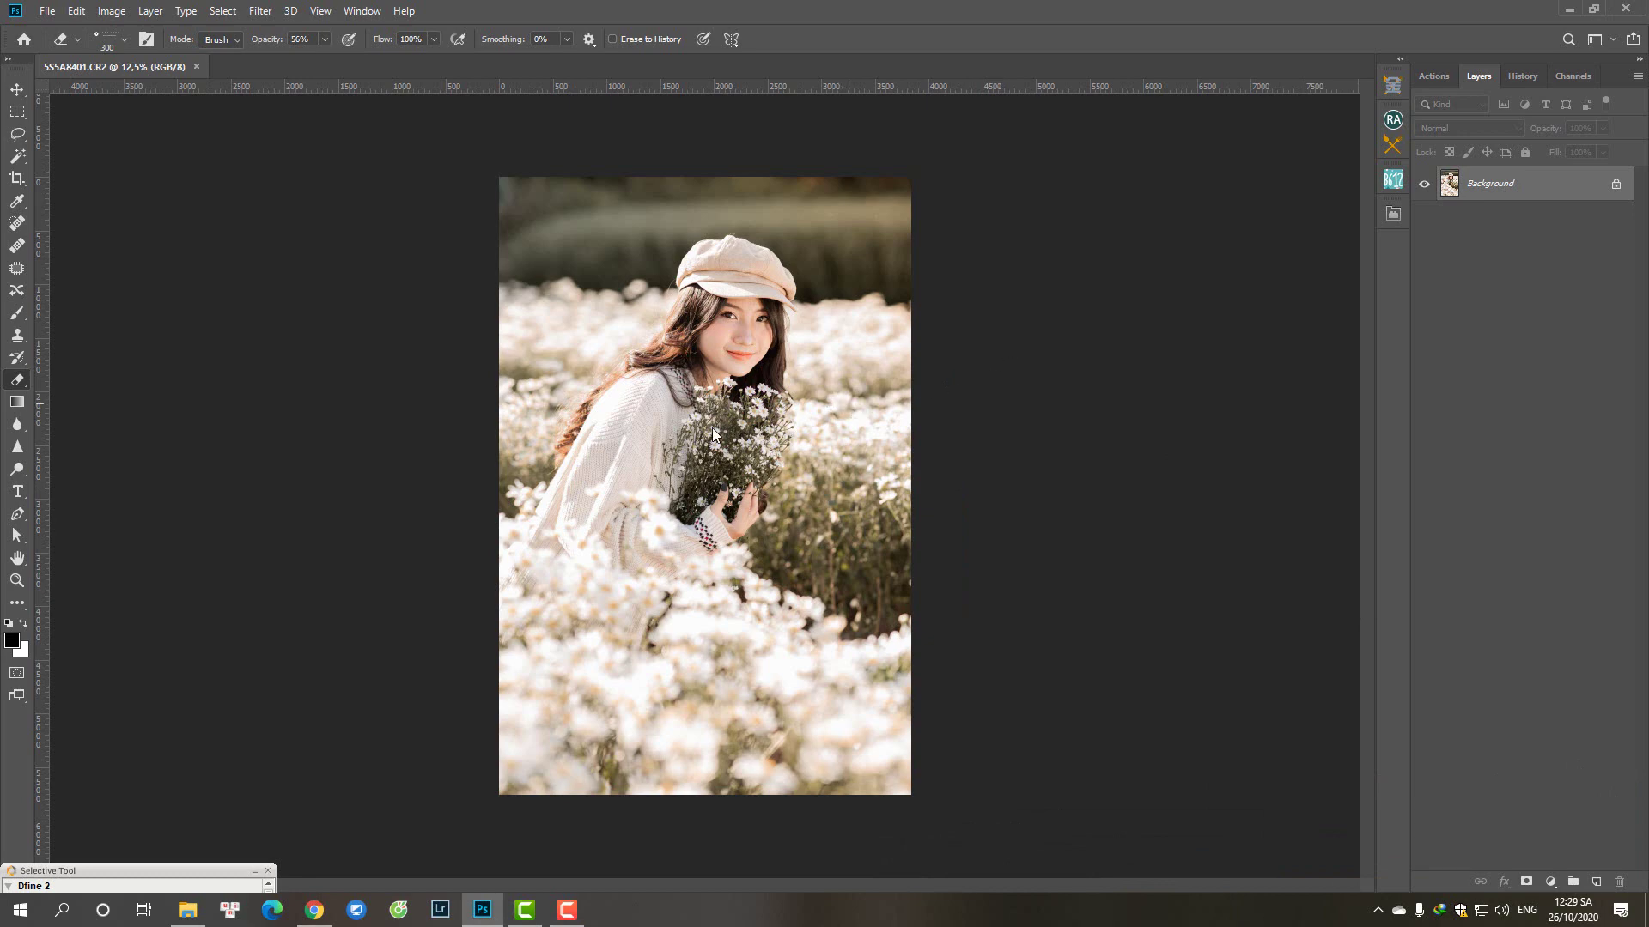
pyautogui.hotkey('ctrl', 'shift', 'x')
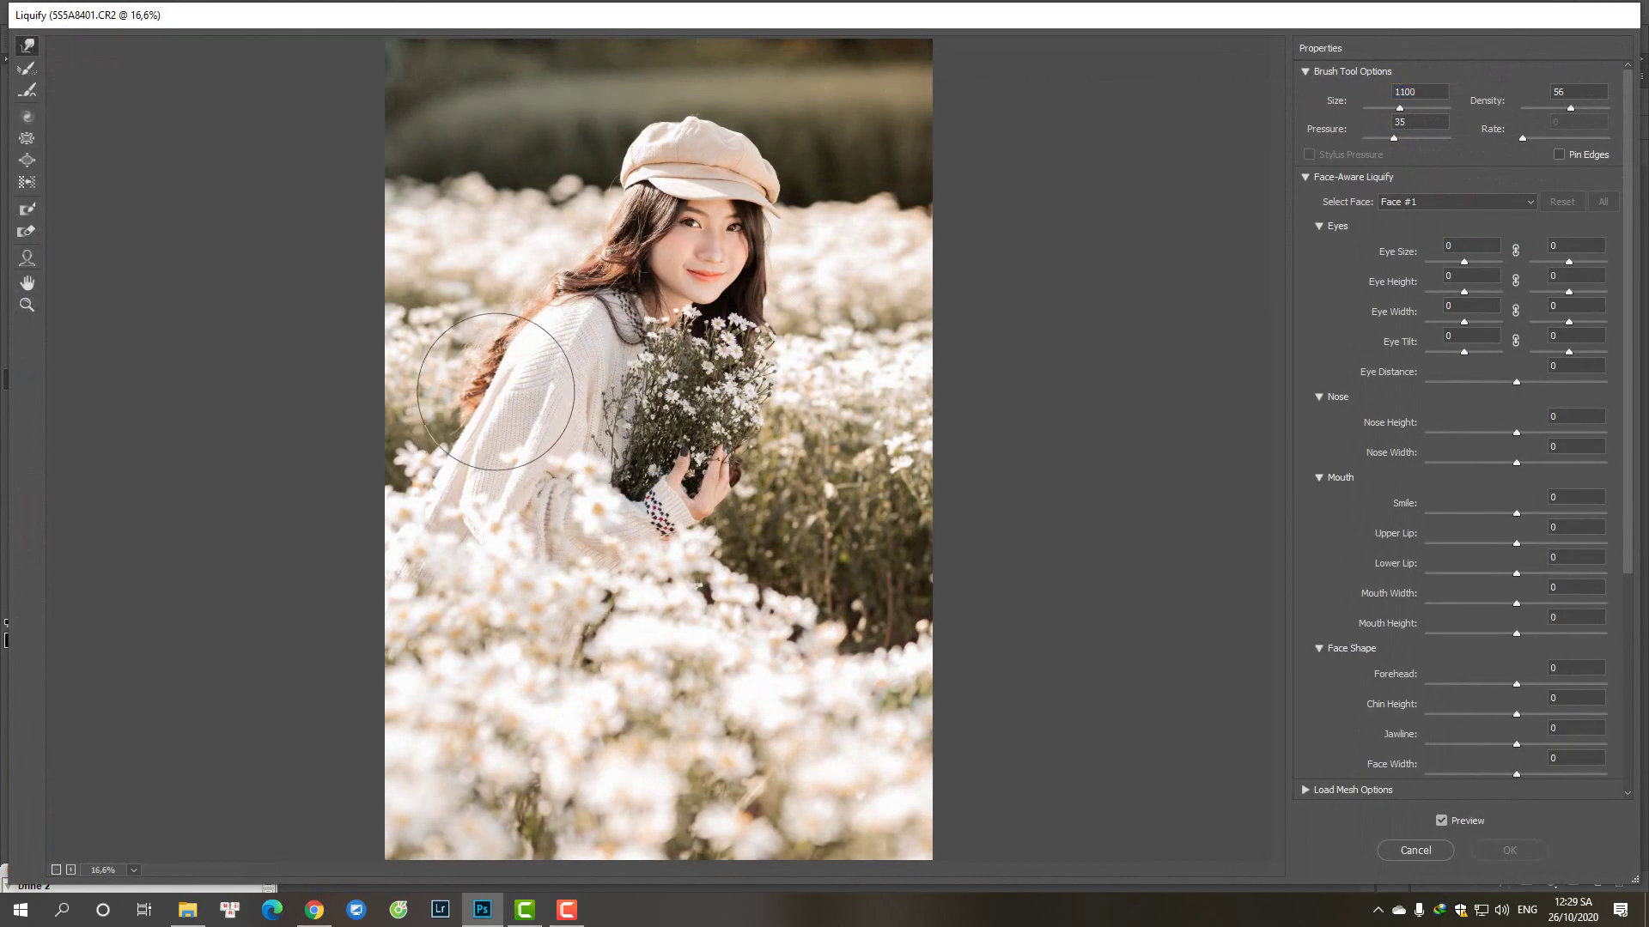
# - Push in the sweater edge, resize the warp brush, and slim the jawline to -13
pyautogui.moveTo(496, 391); pyautogui.dragTo(533, 344)
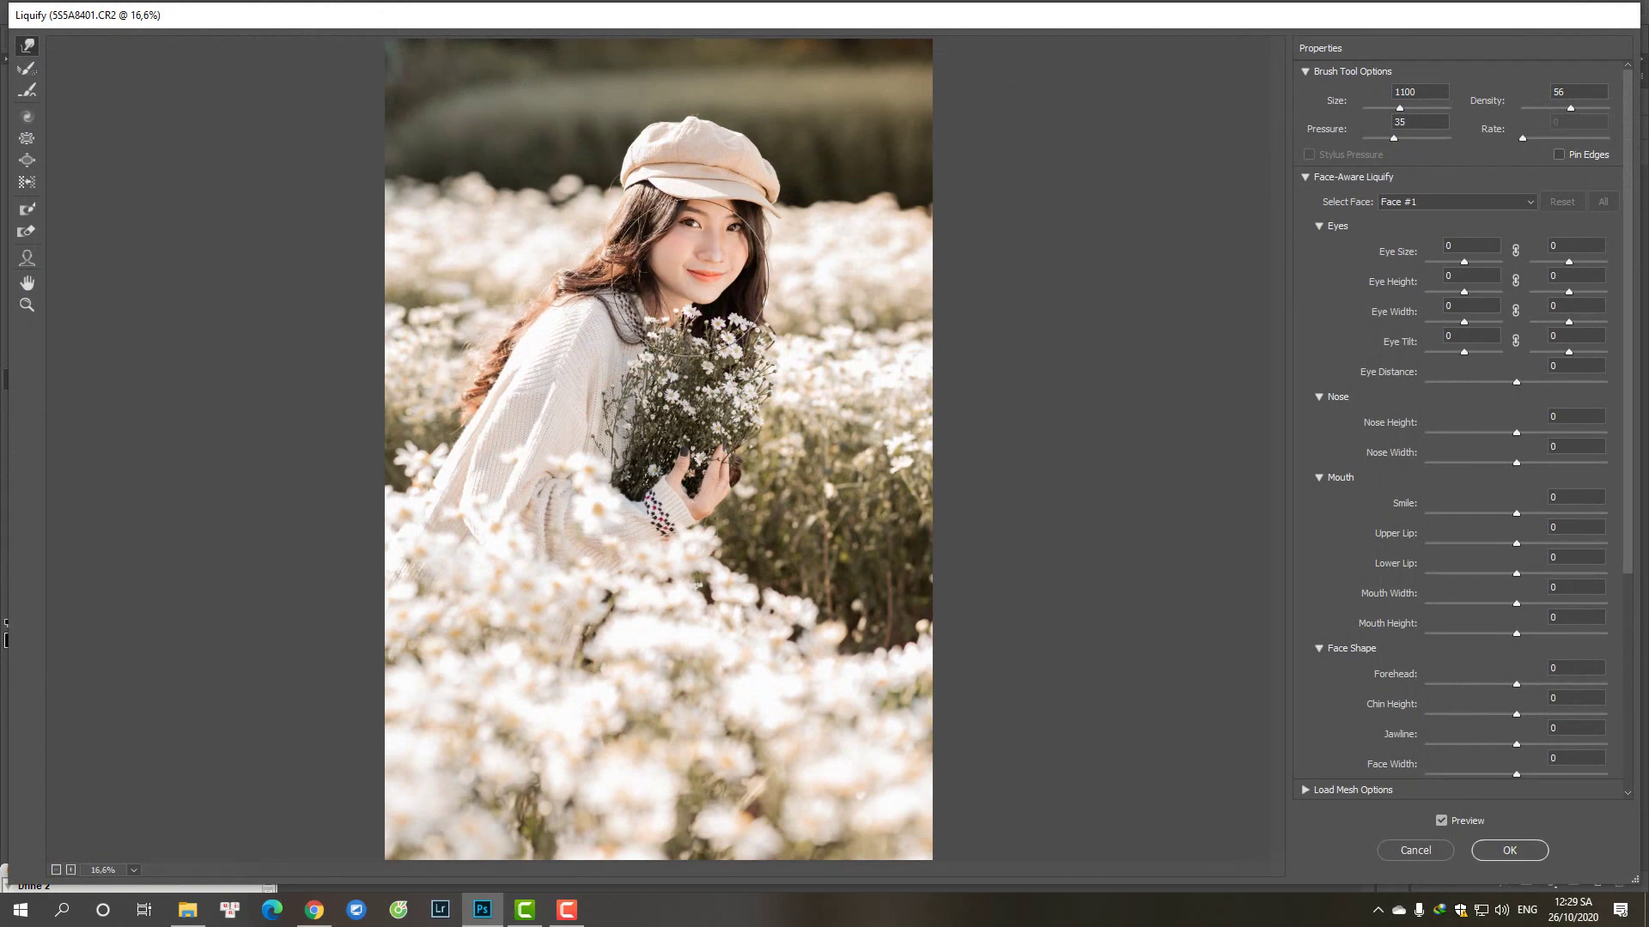
pyautogui.scroll(1, 688, 221)
pyautogui.scroll(1, 688, 221)
pyautogui.press('[')
pyautogui.press('[')
pyautogui.press('[')
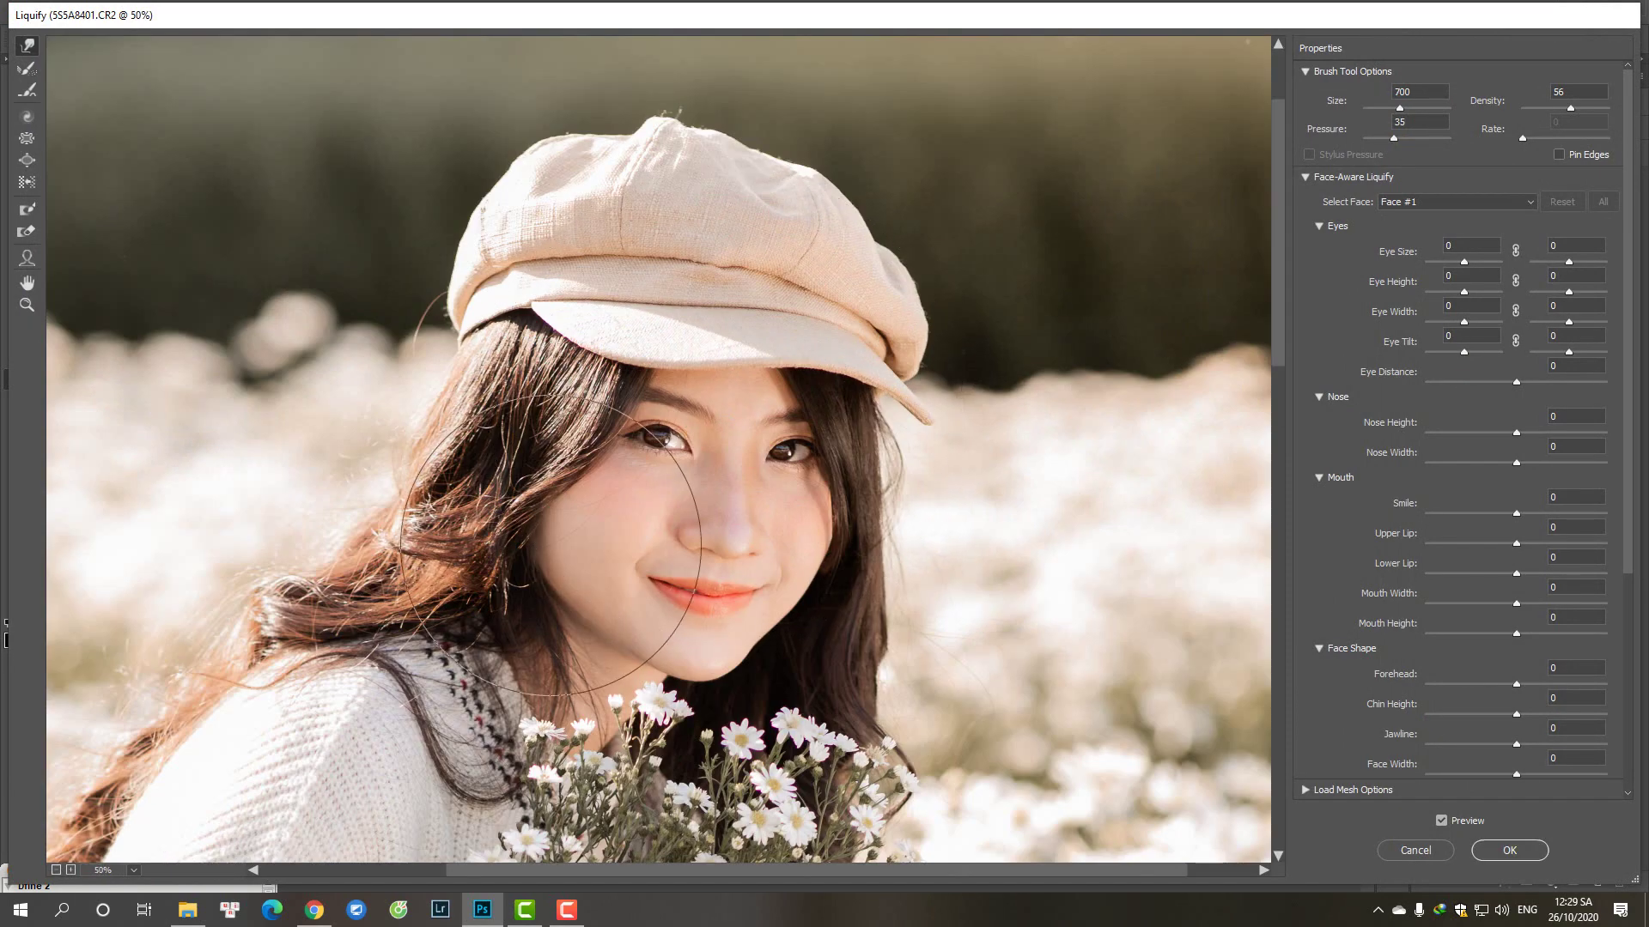
pyautogui.press('[')
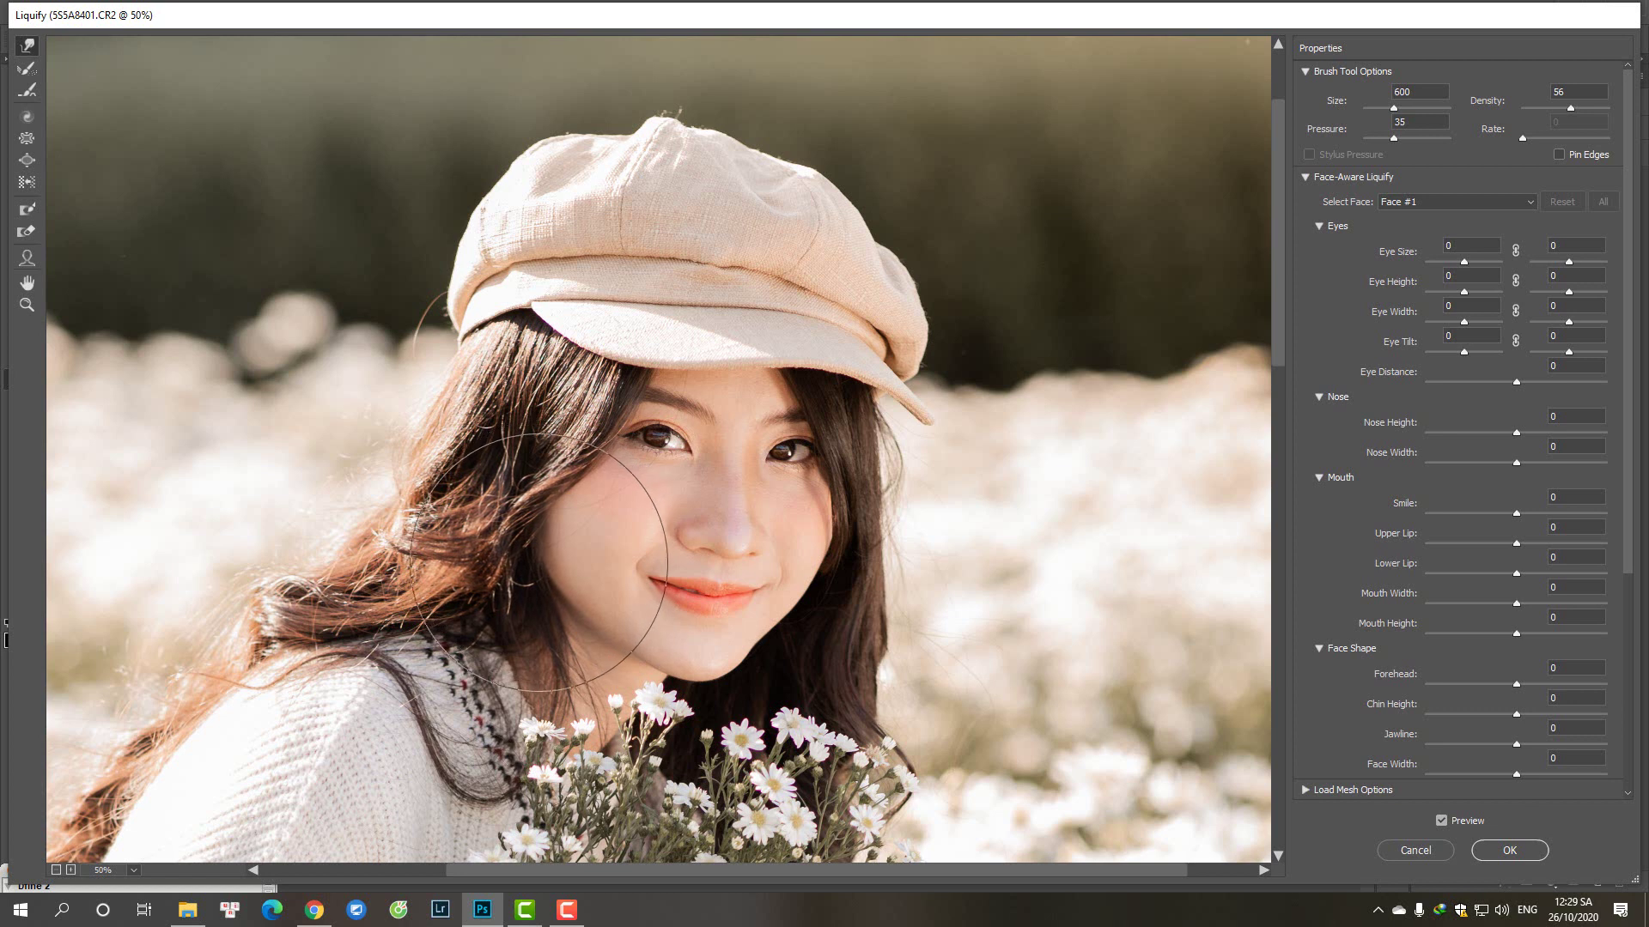
pyautogui.press('[')
pyautogui.press('[')
pyautogui.press('[')
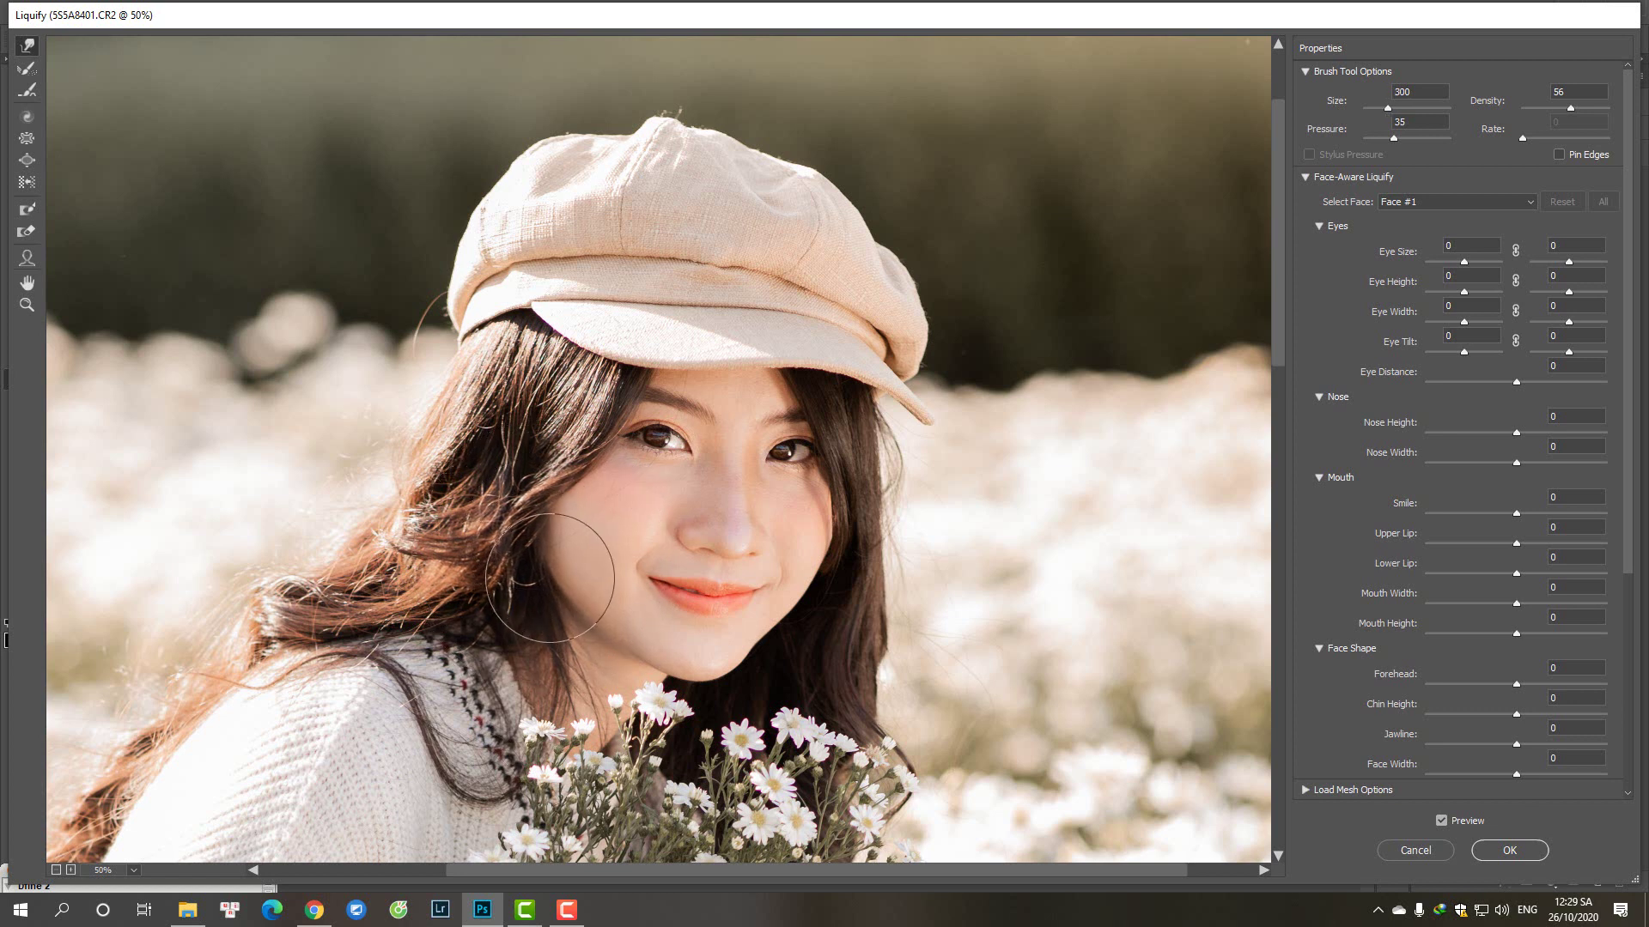
pyautogui.press('[')
pyautogui.press('[')
pyautogui.press('[')
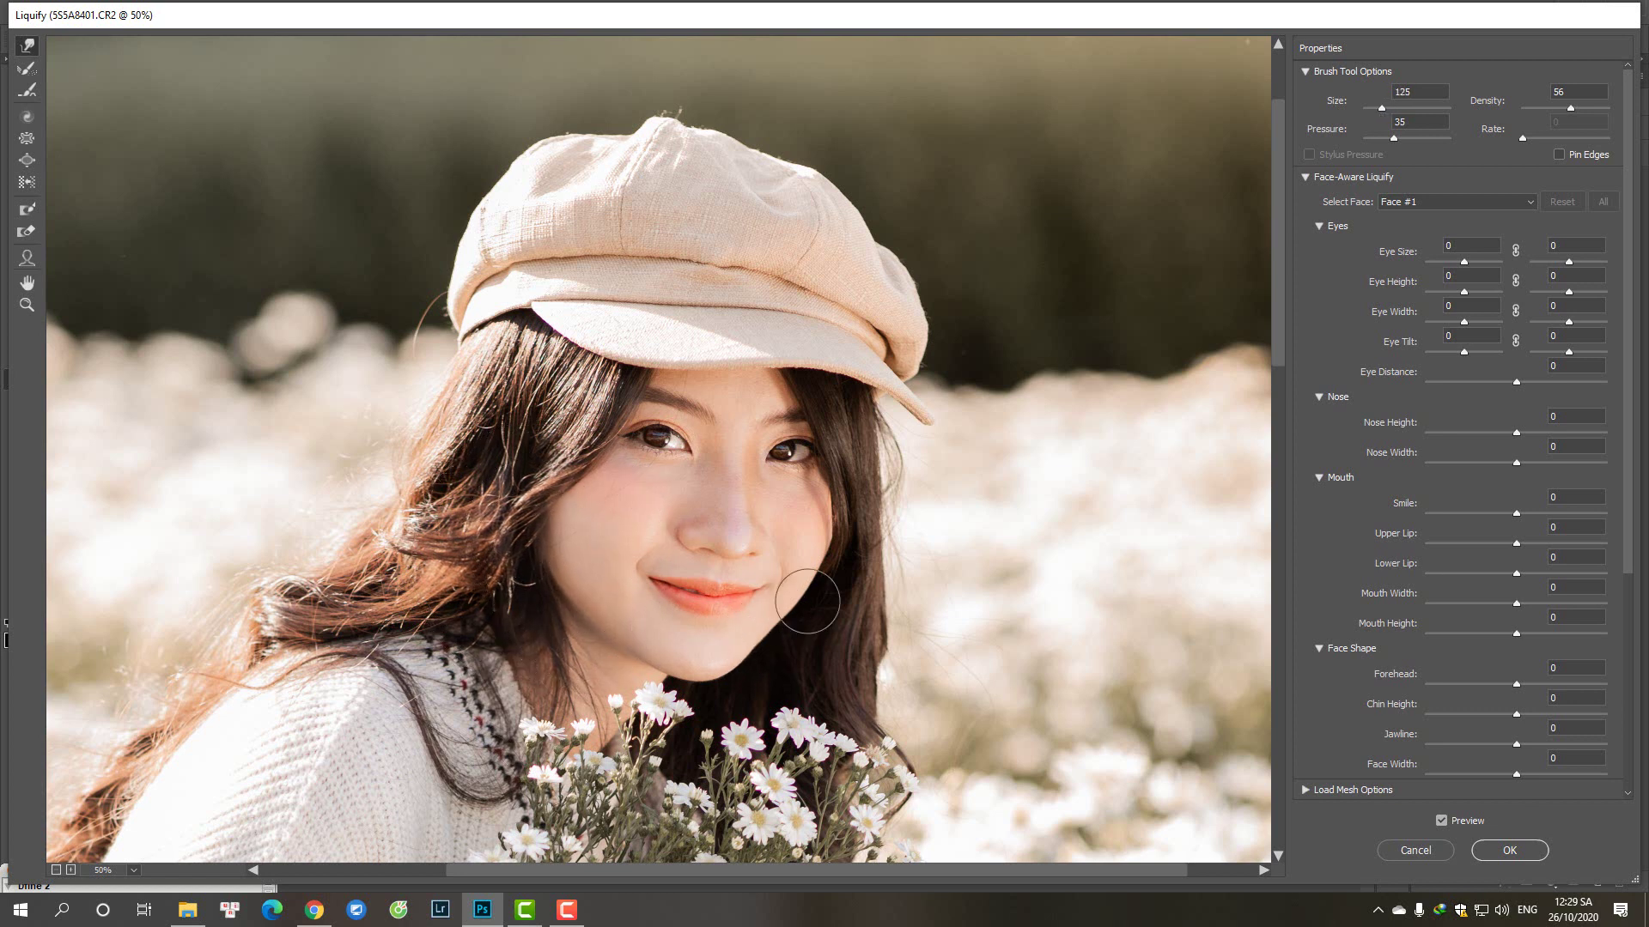
pyautogui.press(']')
pyautogui.press(']')
pyautogui.press(']')
pyautogui.press(']')
pyautogui.press(']')
pyautogui.press(']')
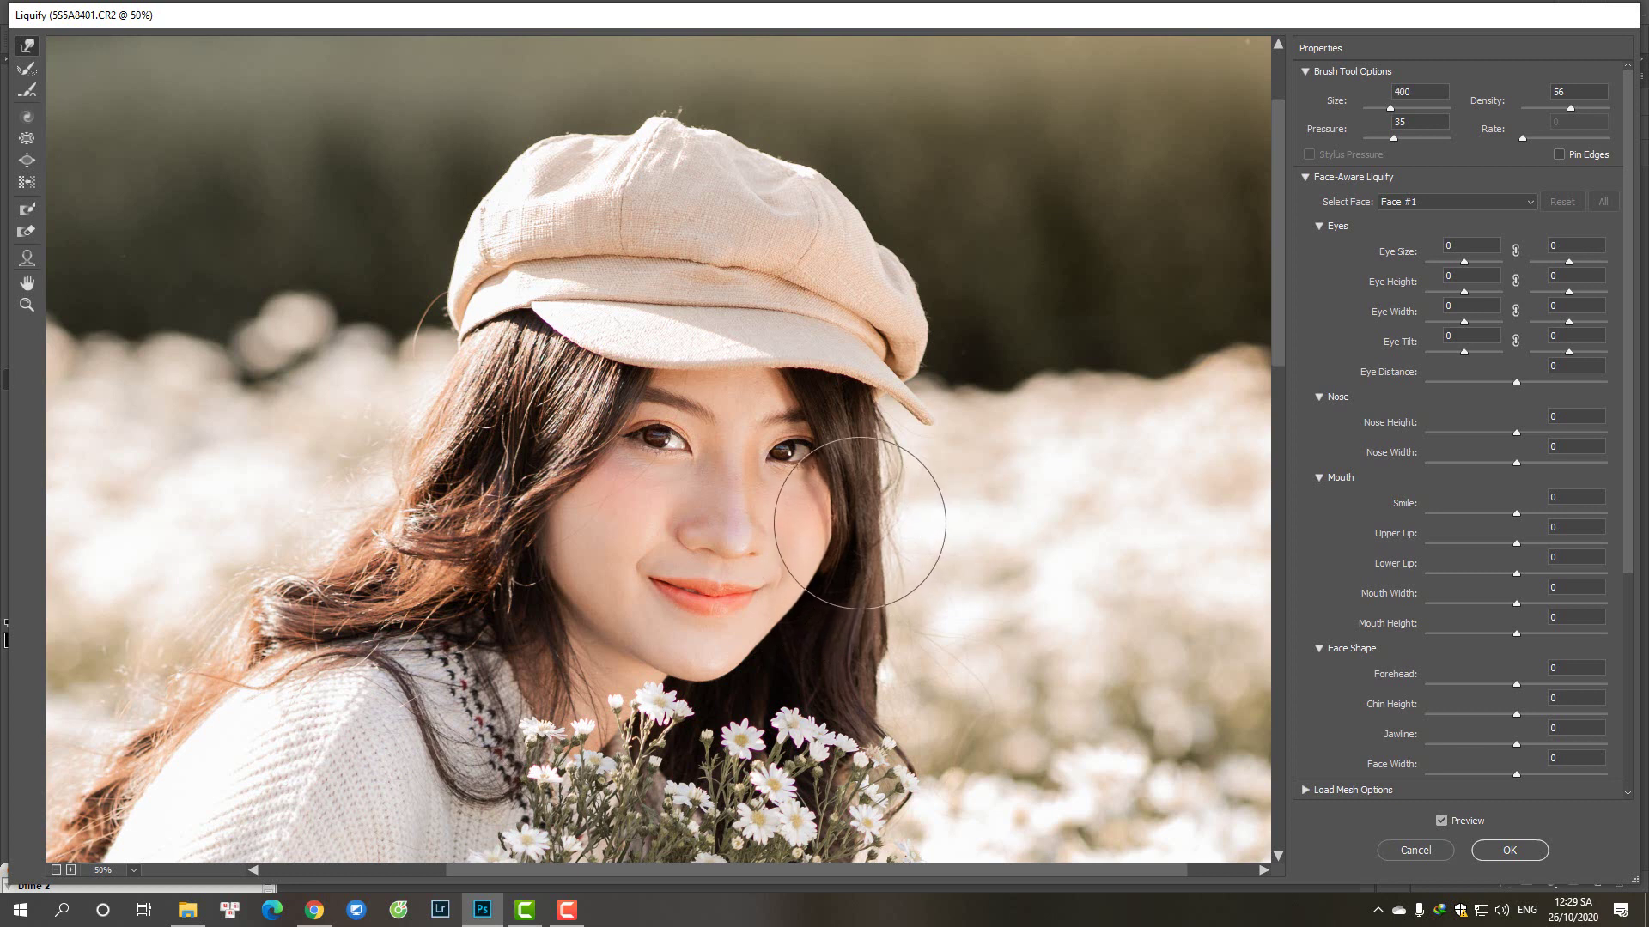
pyautogui.press('a')
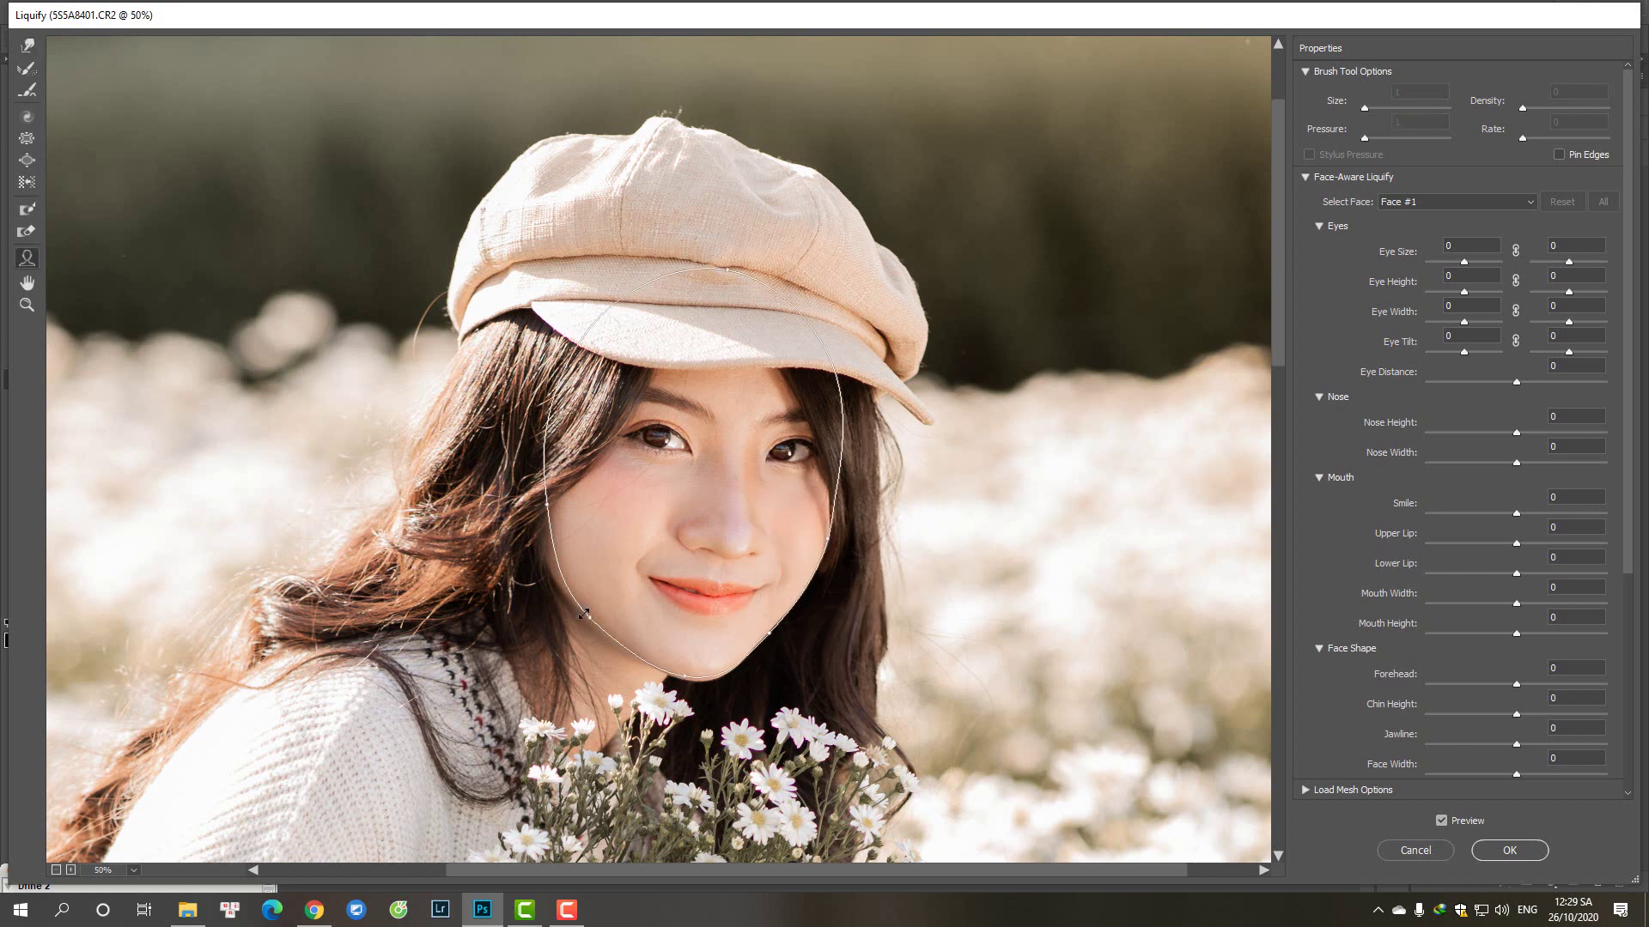
pyautogui.moveTo(583, 613); pyautogui.dragTo(601, 606)
# - Narrow the nose width to -27 and apply the Liquify reshaping
pyautogui.press('w')
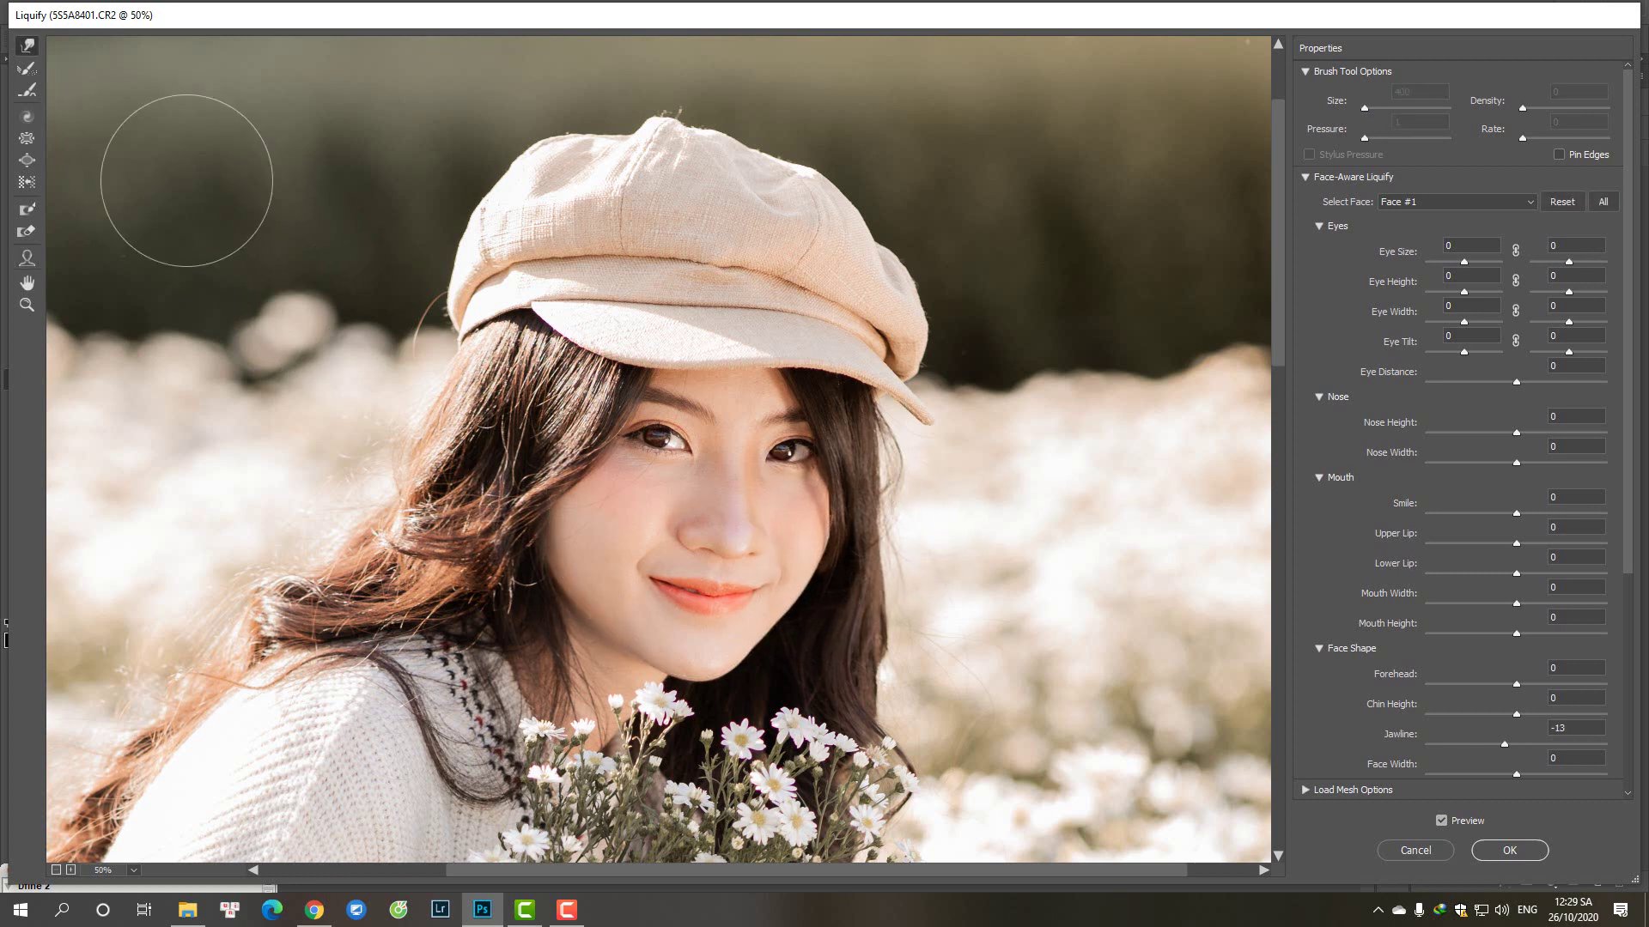
pyautogui.press(']')
pyautogui.press(']')
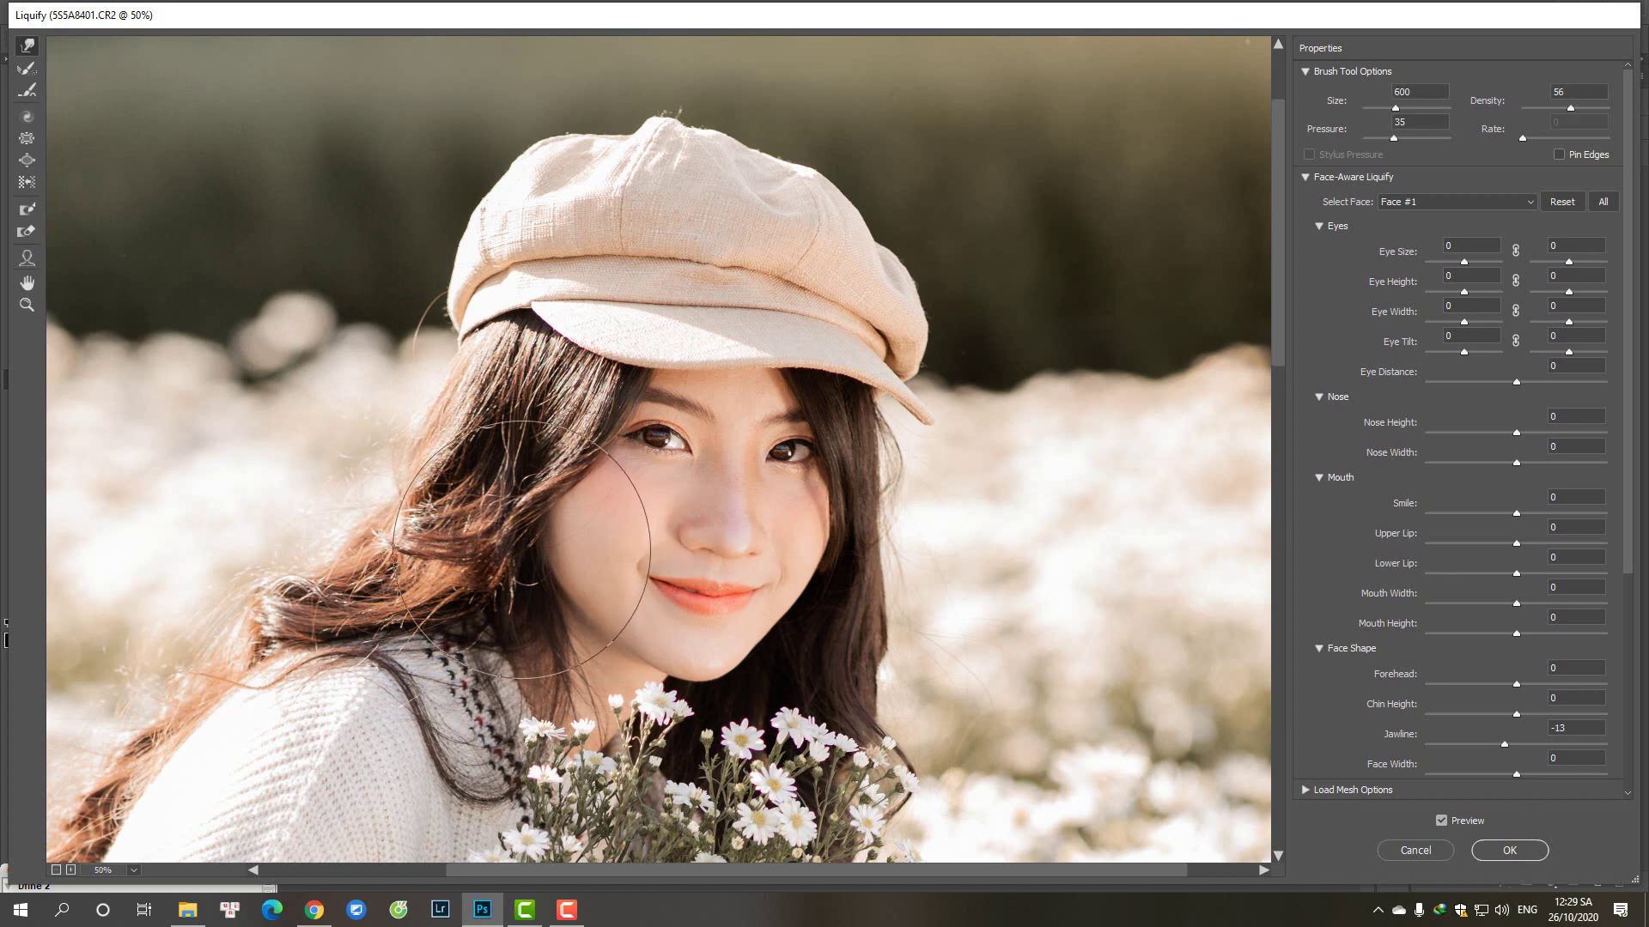
pyautogui.press('[')
pyautogui.press('[')
pyautogui.press('[')
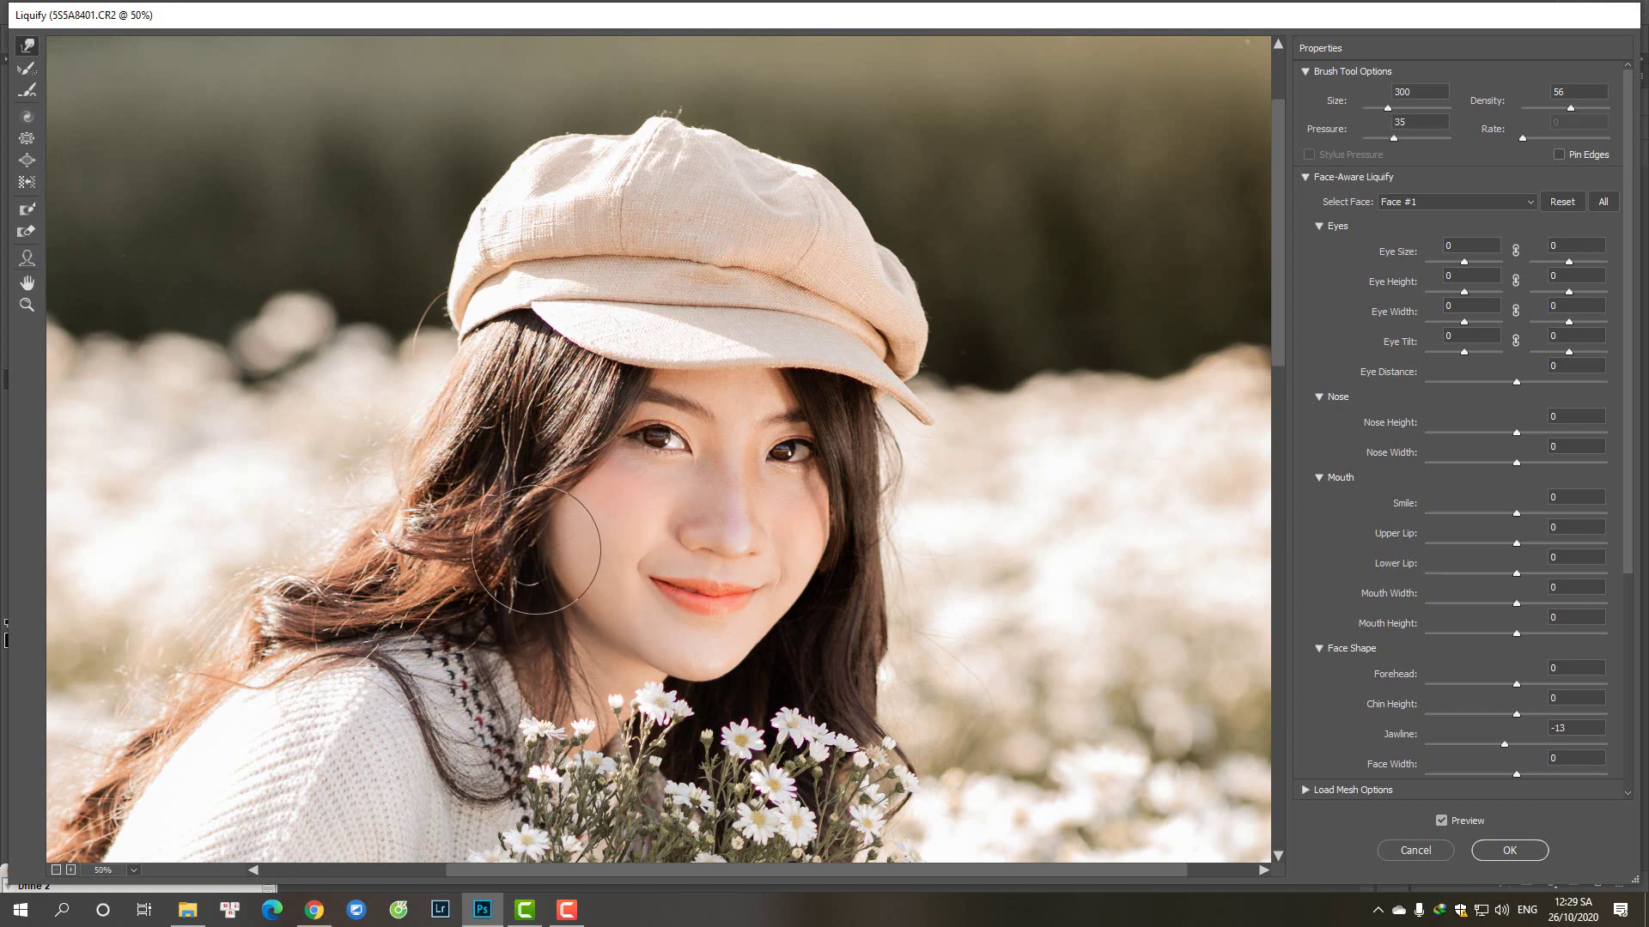
pyautogui.press('a')
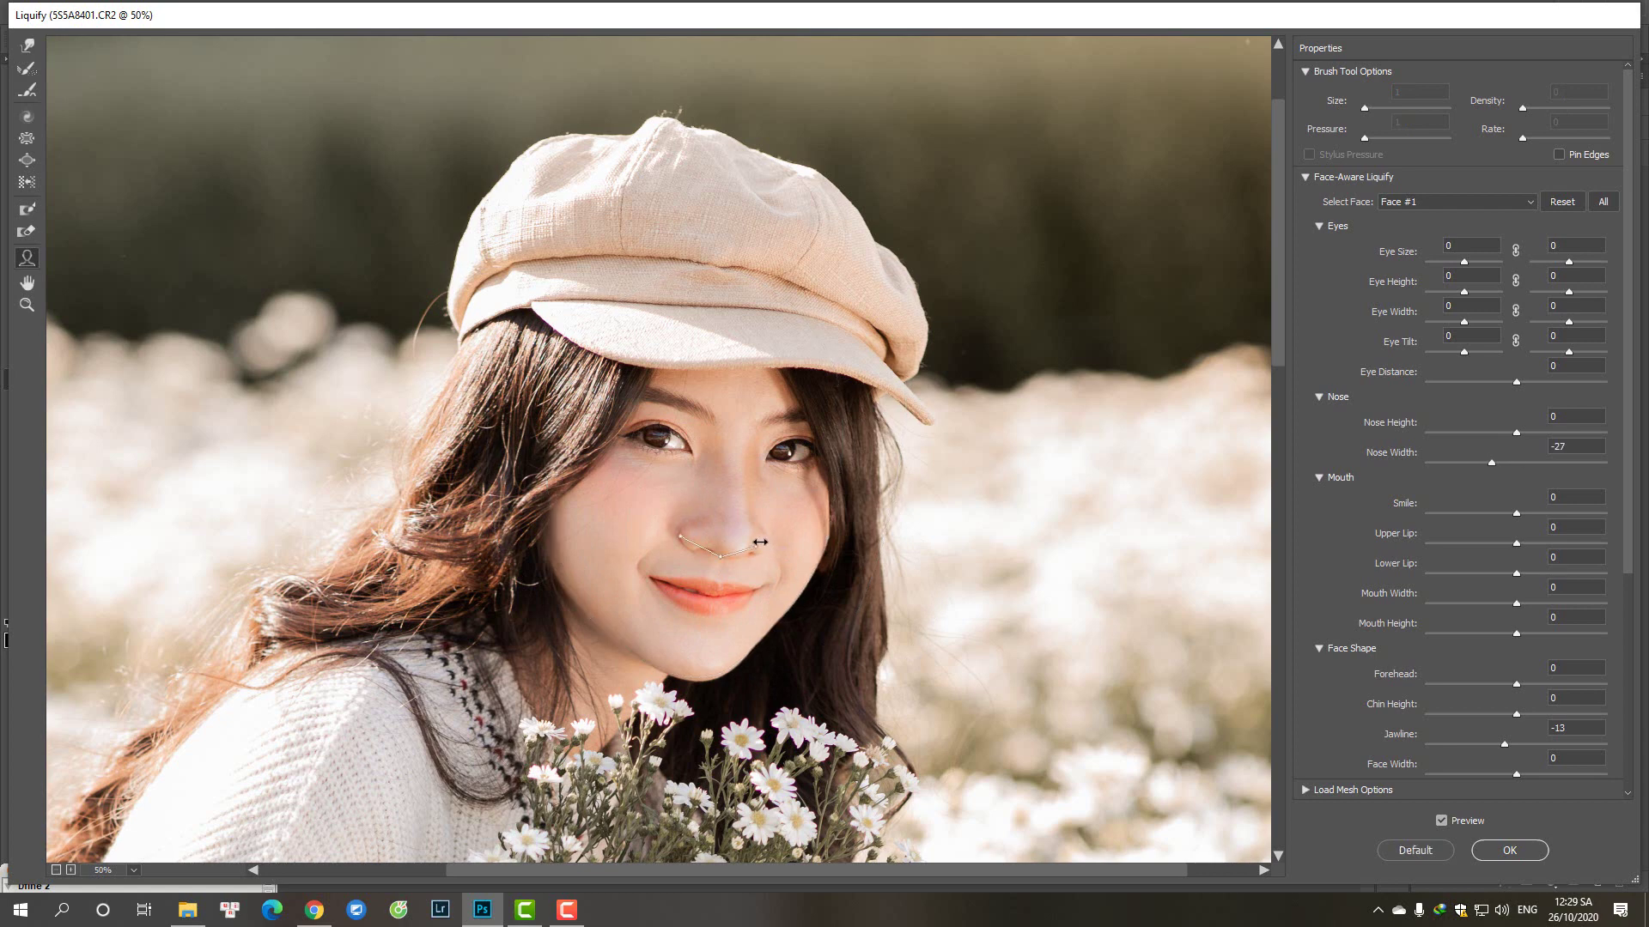
pyautogui.scroll(-2, 760, 542)
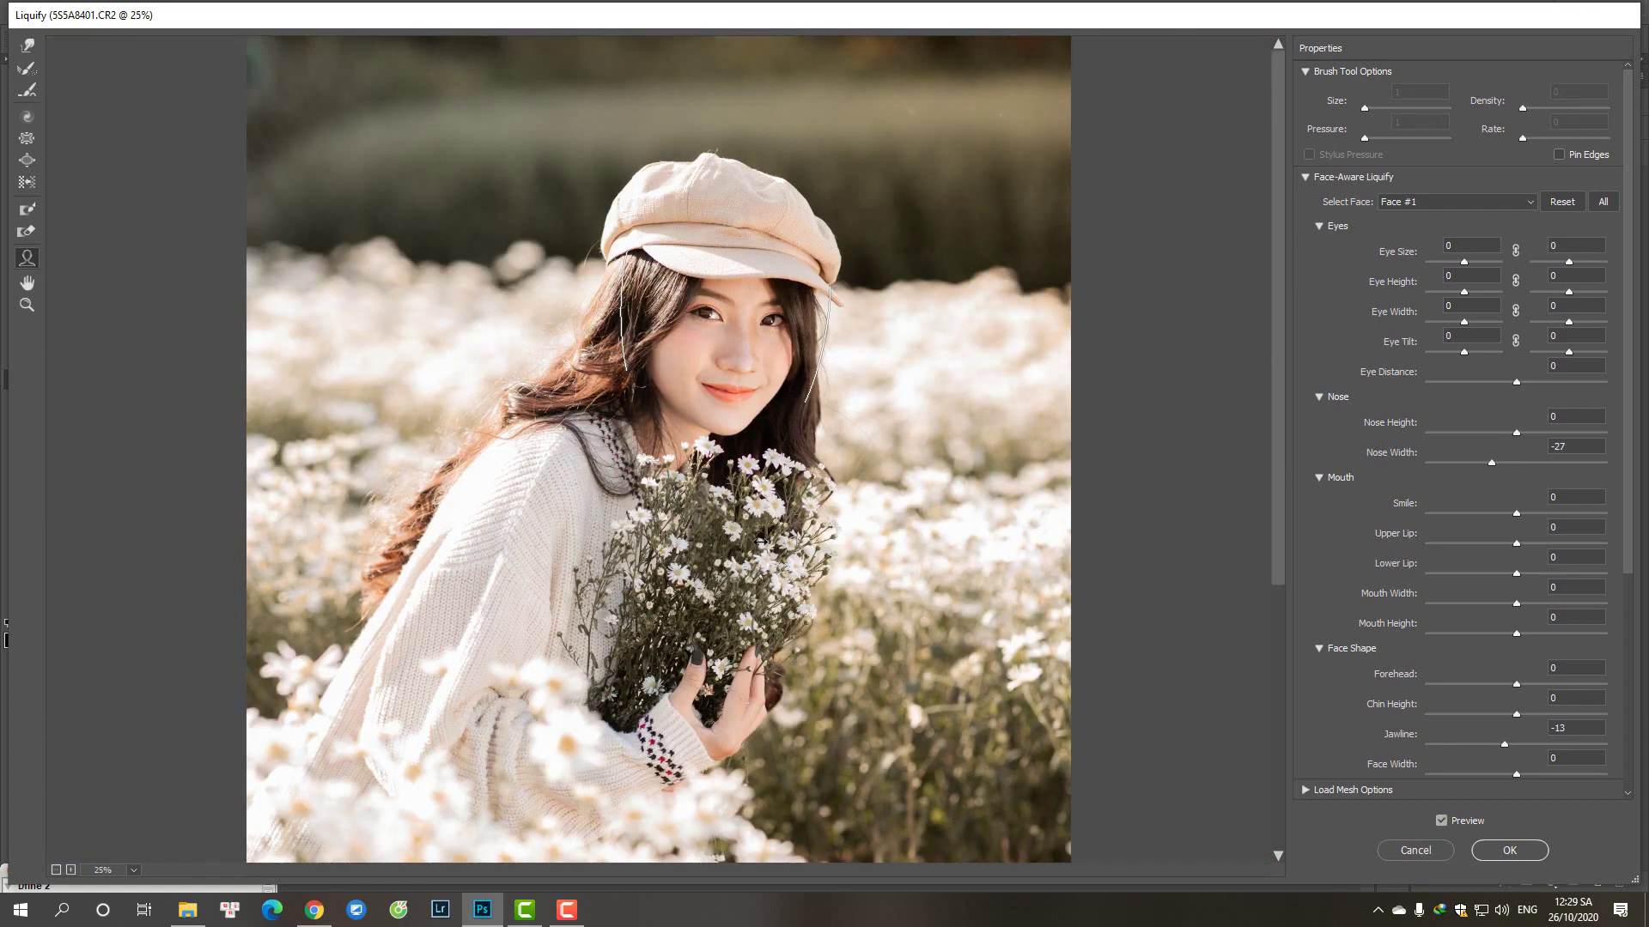
pyautogui.press('w')
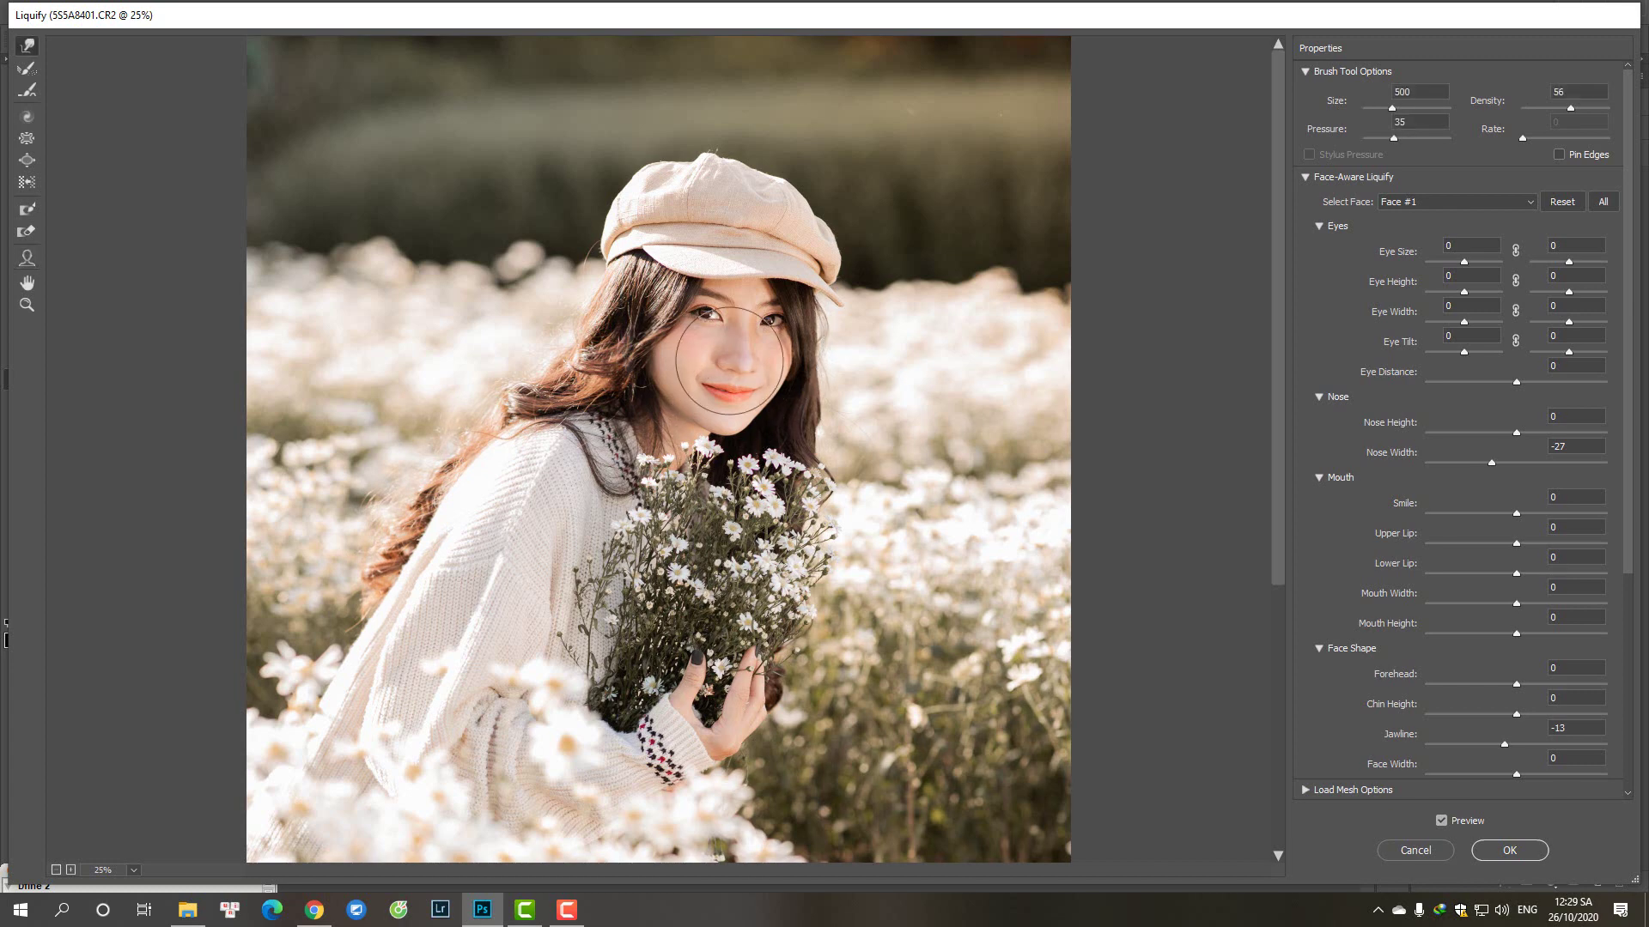
pyautogui.scroll(1, 730, 386)
pyautogui.press('[')
pyautogui.press('[')
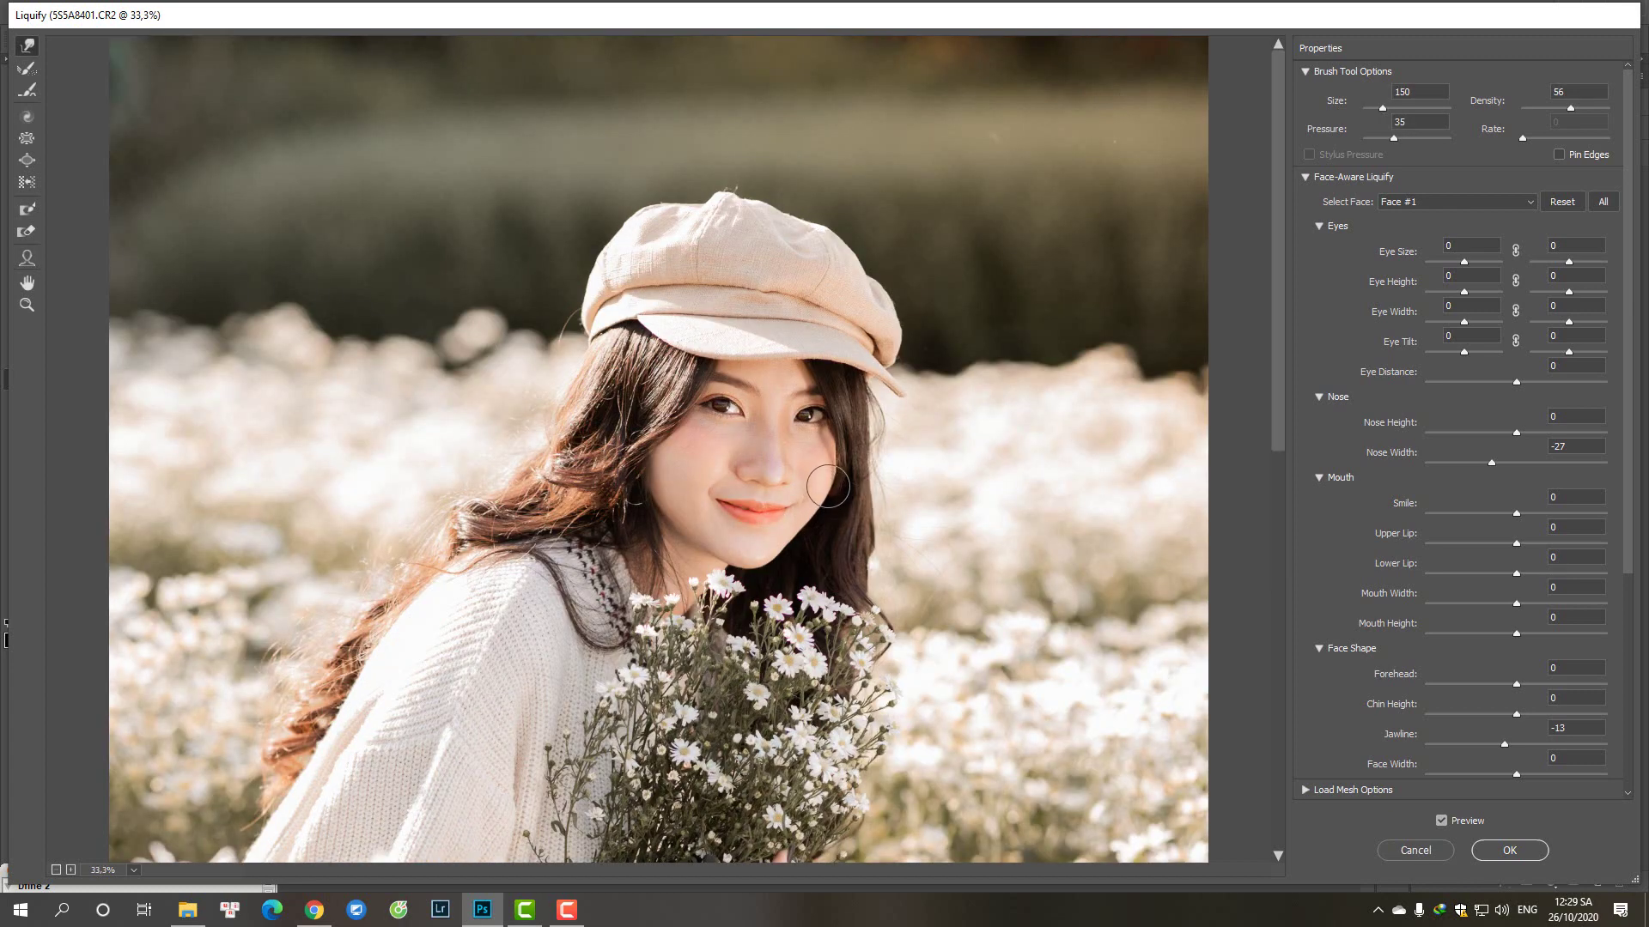
pyautogui.press(']')
pyautogui.press(']')
pyautogui.press(']')
pyautogui.press(']')
pyautogui.press('[')
pyautogui.press('[')
pyautogui.press('[')
pyautogui.press('[')
pyautogui.press(']')
pyautogui.press(']')
pyautogui.press(']')
pyautogui.press(']')
pyautogui.press('Return')
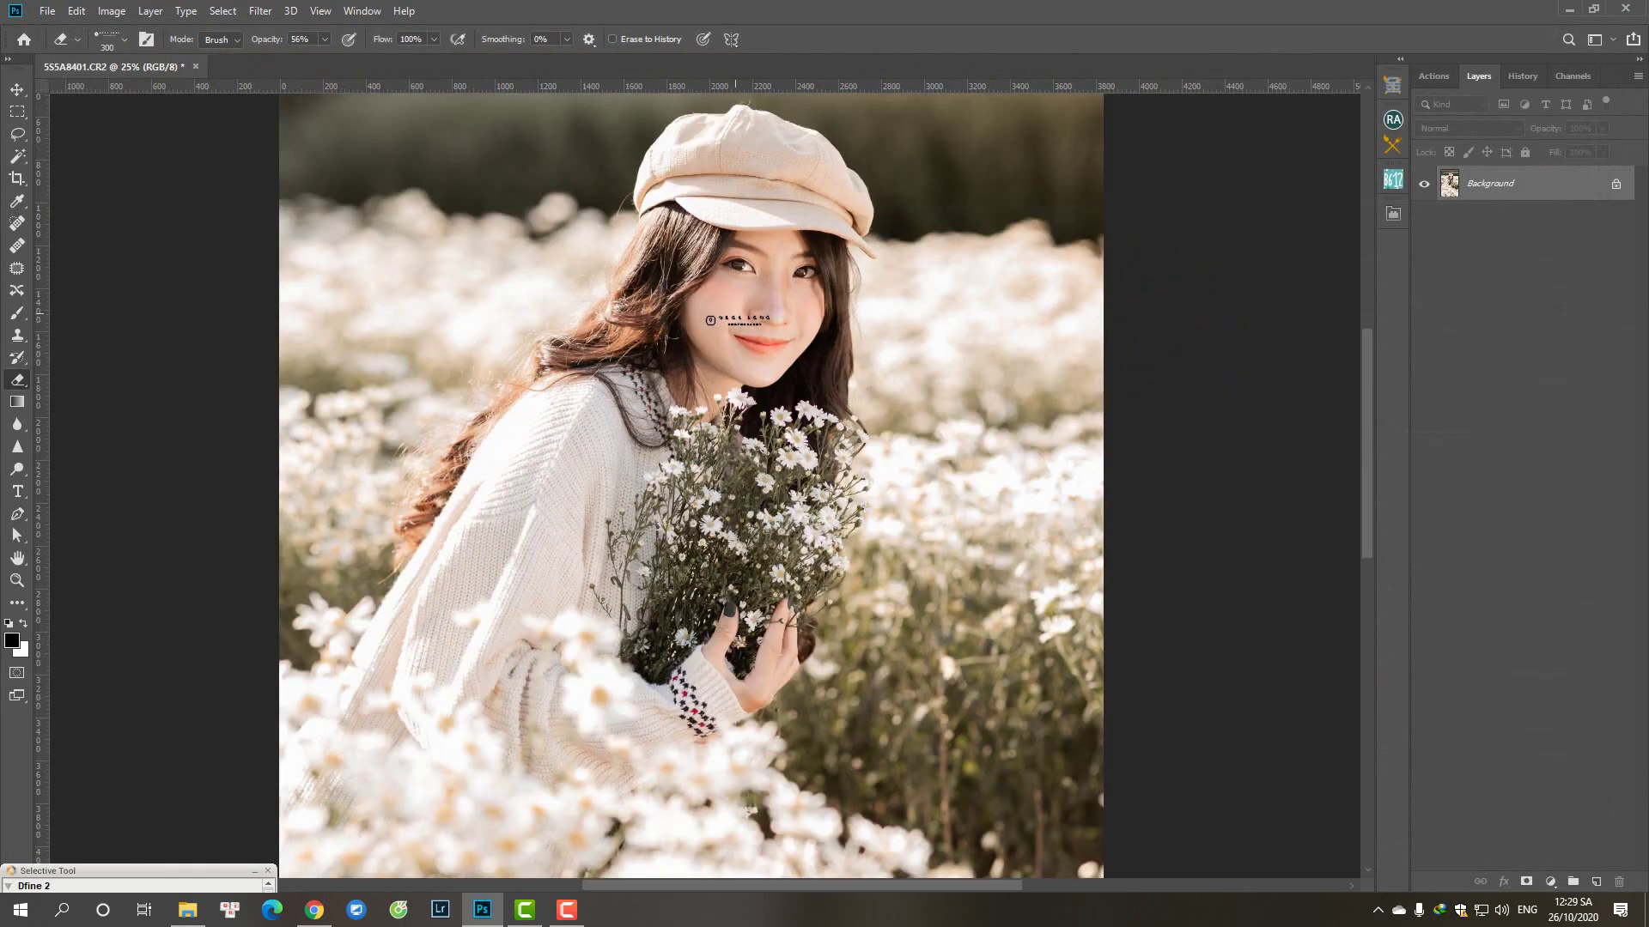
# - Select the Patch tool and duplicate the photo onto a new layer
pyautogui.press('j')
pyautogui.scroll(3, 784, 311)
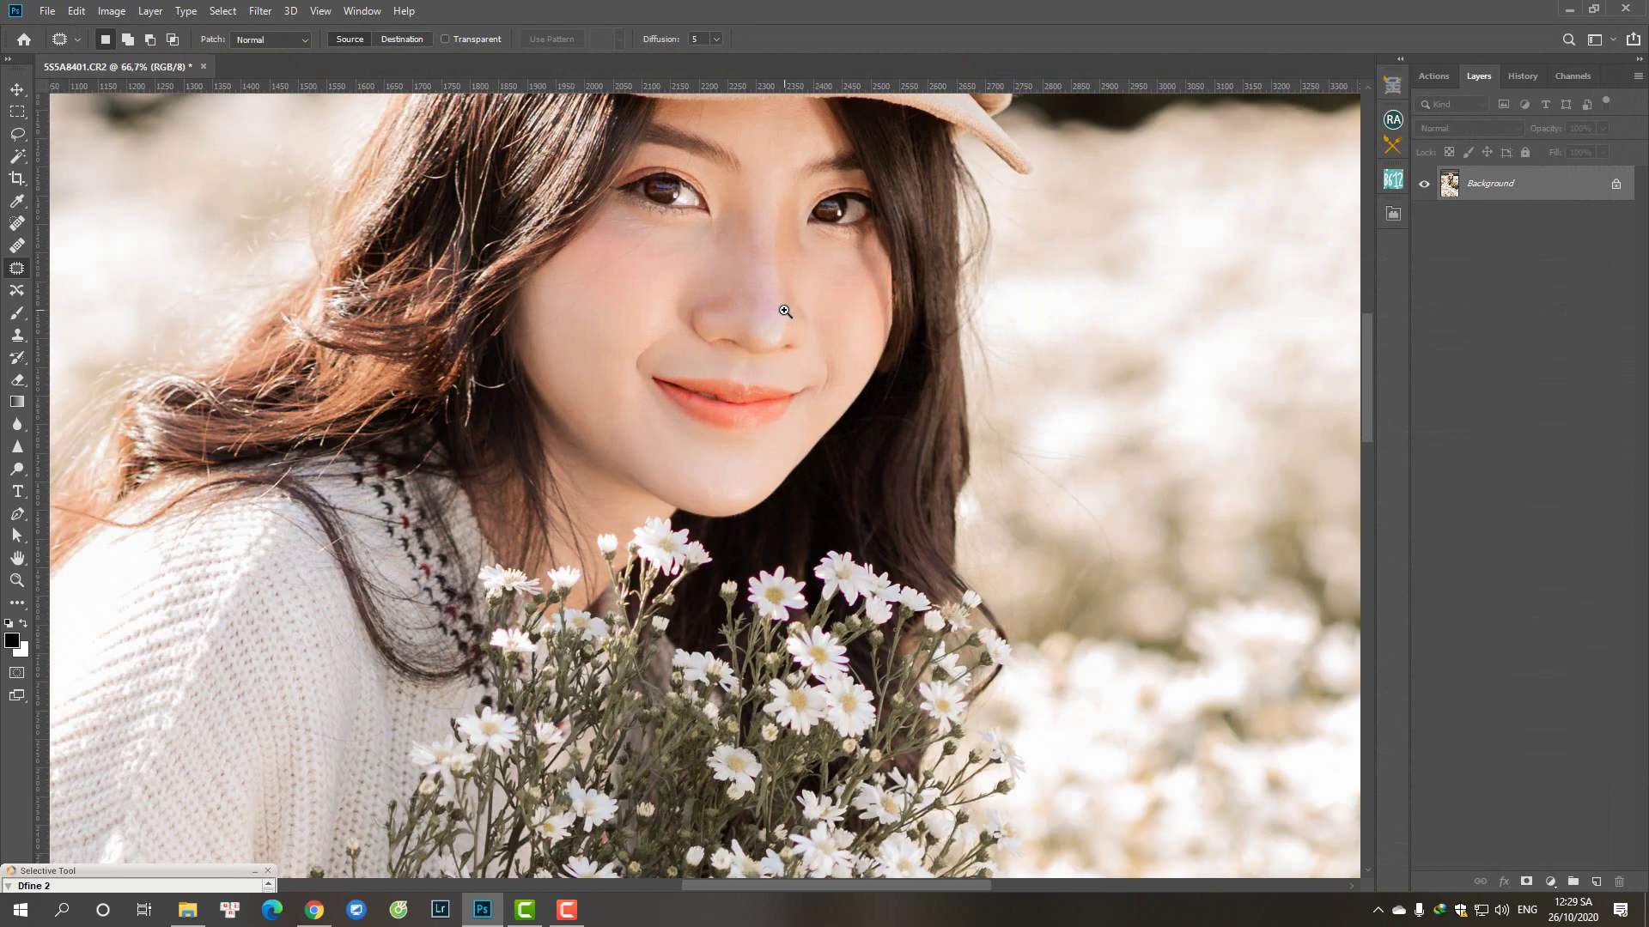
pyautogui.hotkey('shift', 'j')
pyautogui.hotkey('ctrl', 'j')
pyautogui.scroll(1, 779, 243)
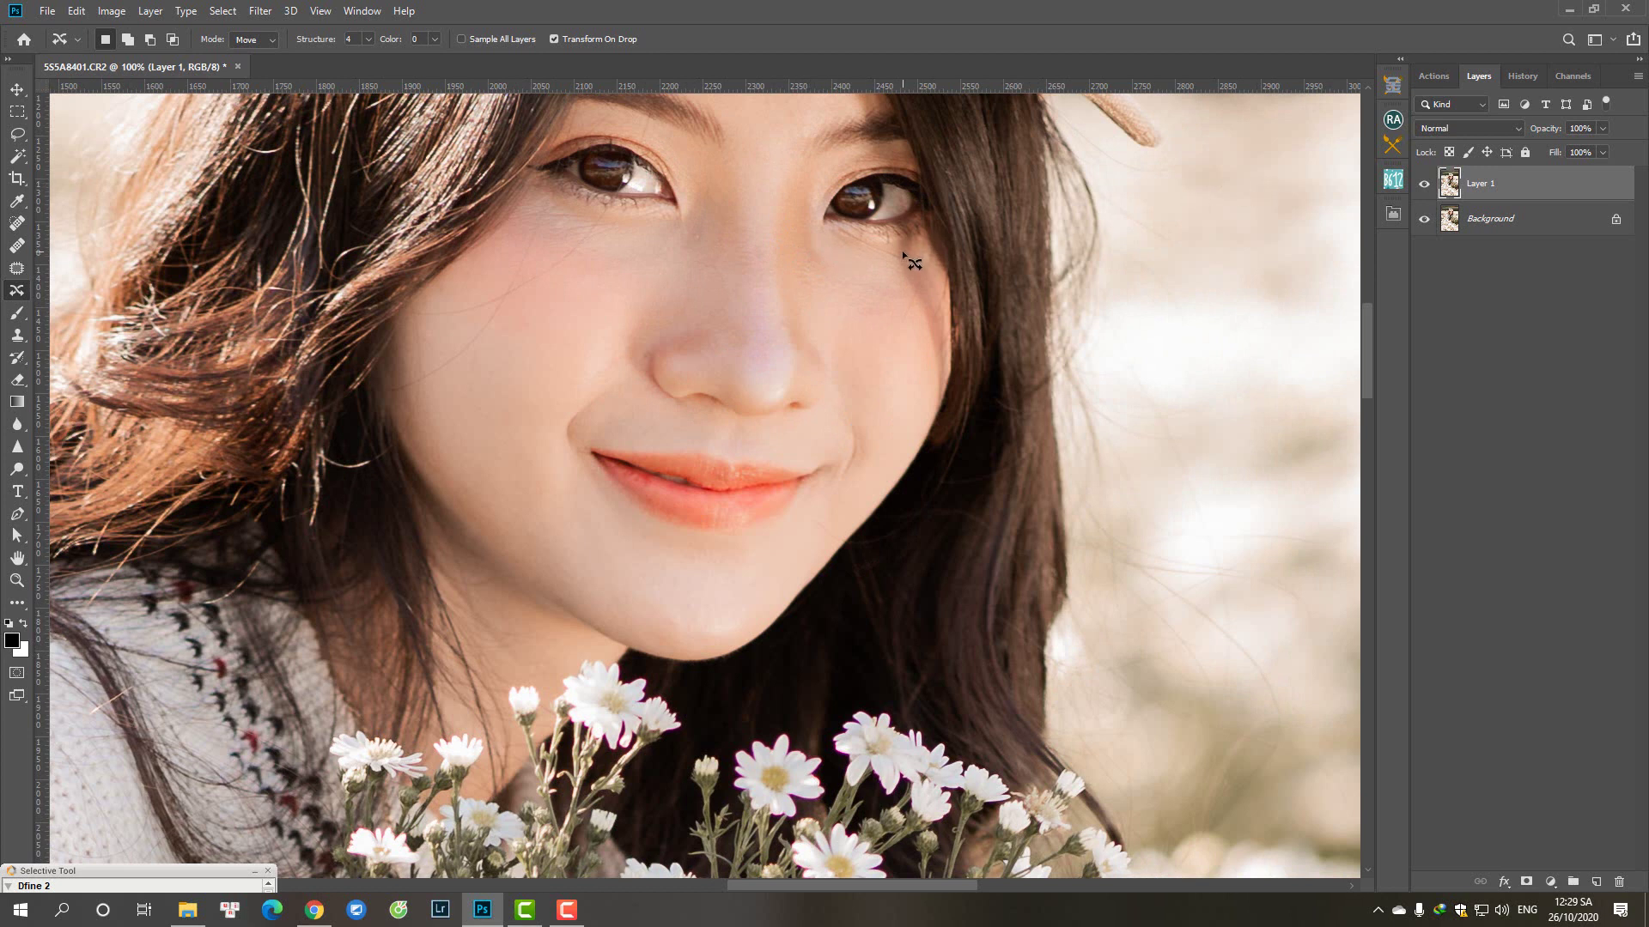
pyautogui.hotkey('shift', 'j')
pyautogui.hotkey('shift', 'j')
pyautogui.hotkey('shift', 'j')
pyautogui.hotkey('shift', 'j')
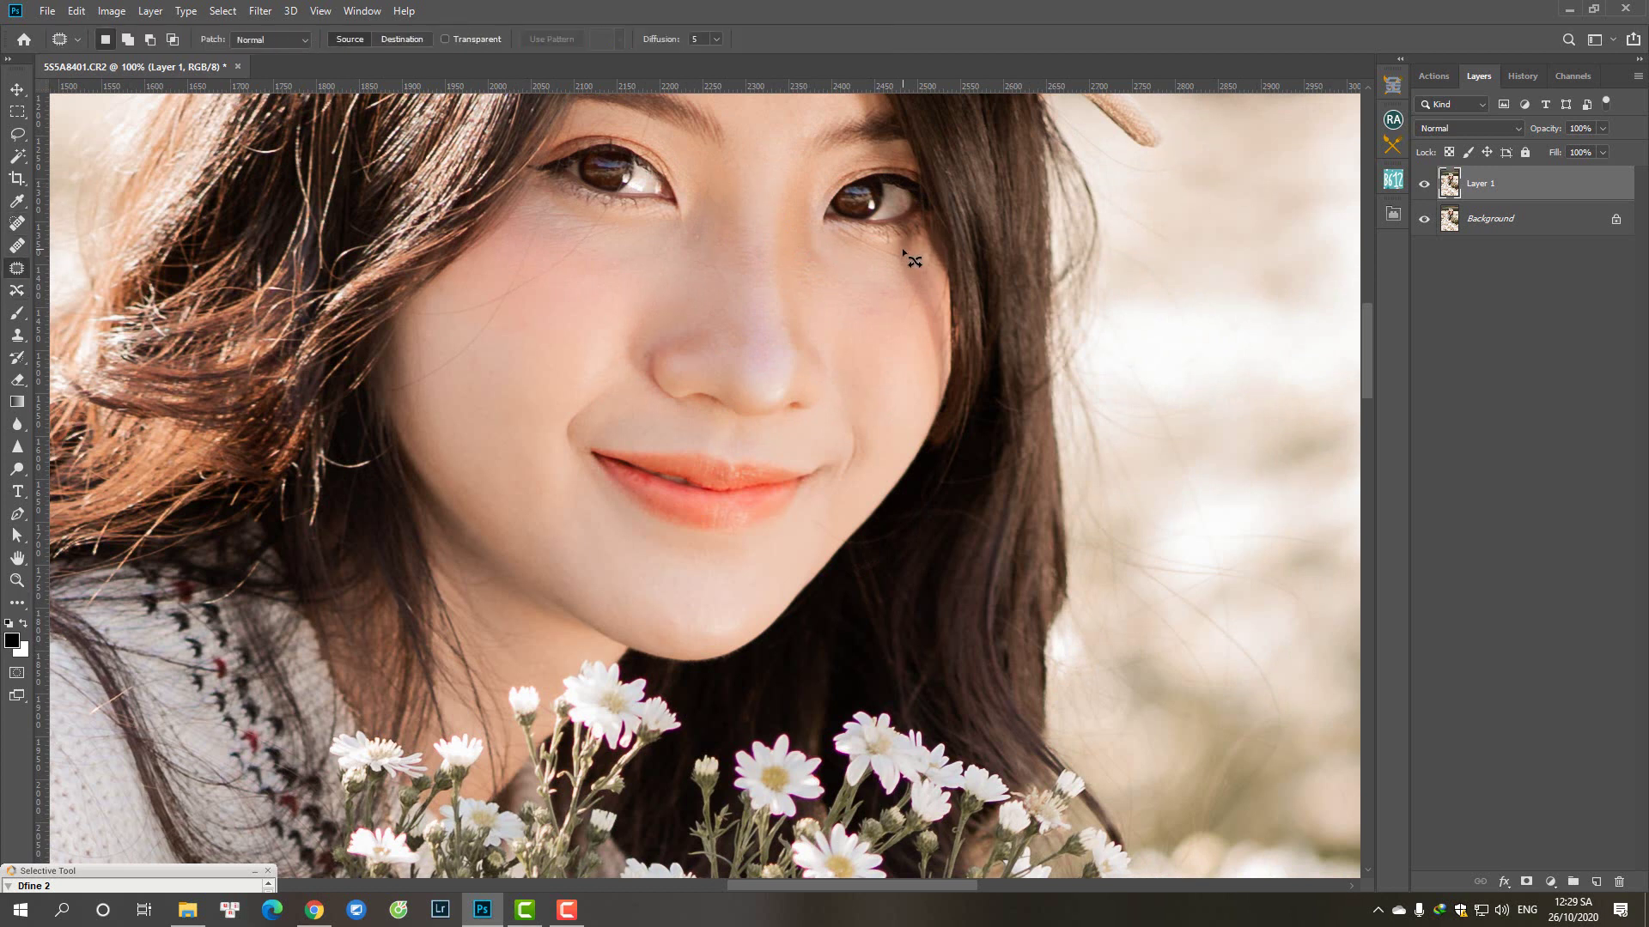
# - Patch blemishes on the cheek, nose bridge, below the lip and on the chin
pyautogui.moveTo(842, 283); pyautogui.dragTo(820, 284)
pyautogui.moveTo(699, 250)
pyautogui.mouseDown()
pyautogui.moveTo(686, 264)
pyautogui.moveTo(717, 250)
pyautogui.moveTo(682, 258)
pyautogui.mouseUp()
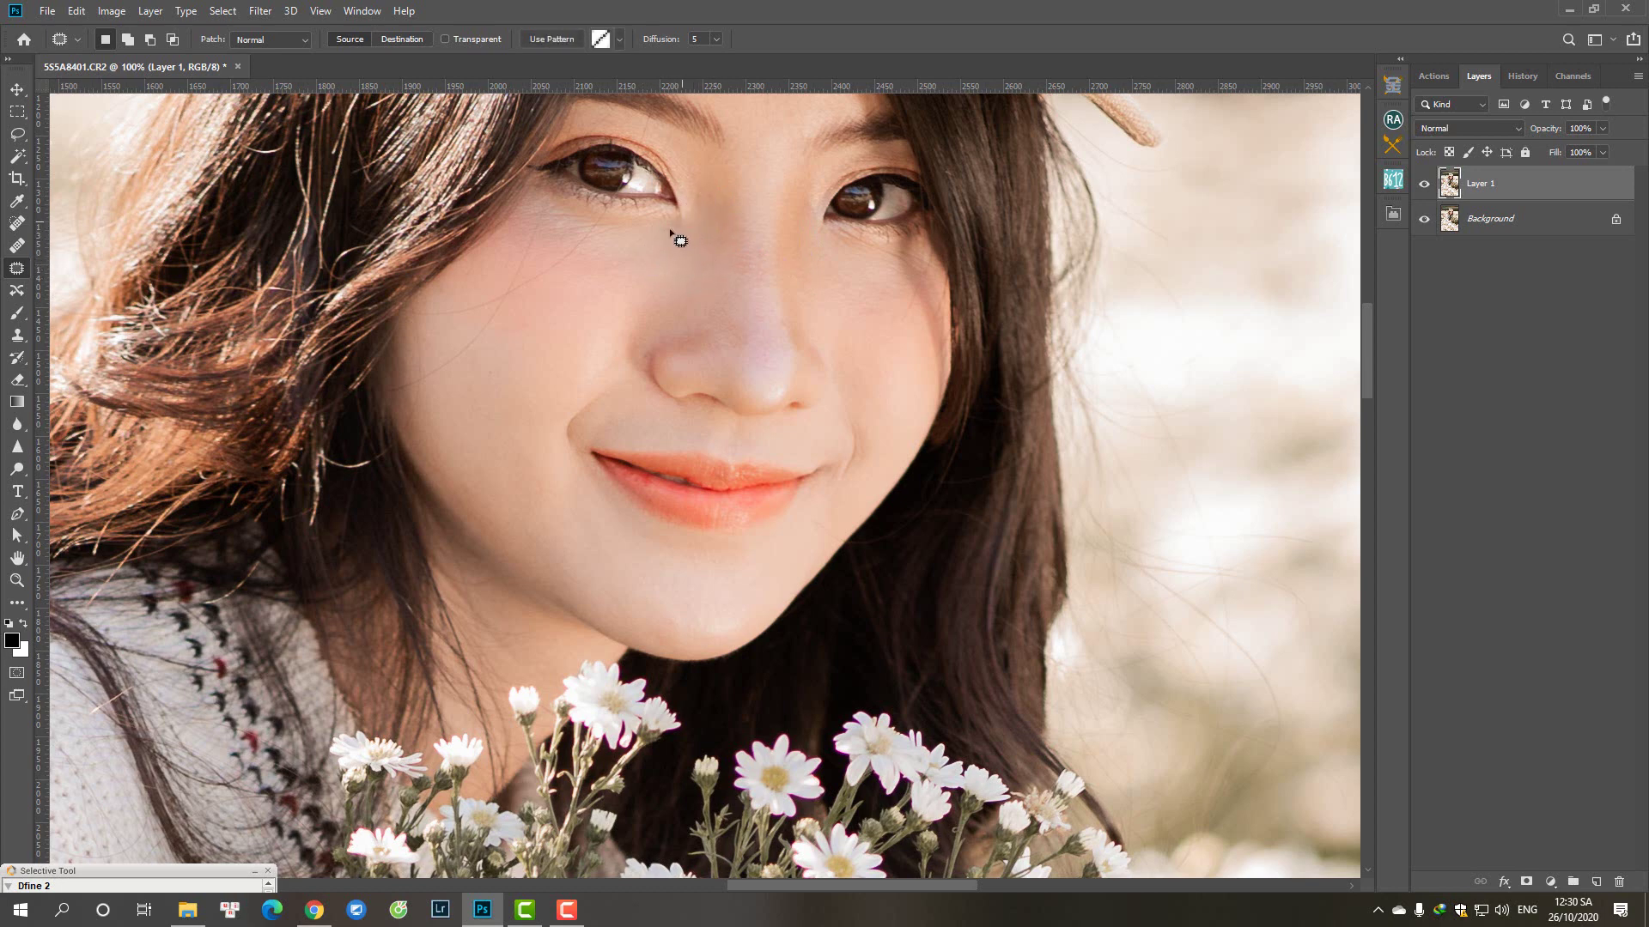
pyautogui.moveTo(656, 258); pyautogui.dragTo(592, 287)
pyautogui.moveTo(772, 534); pyautogui.dragTo(635, 560)
pyautogui.moveTo(657, 556)
pyautogui.mouseDown()
pyautogui.moveTo(703, 559)
pyautogui.moveTo(657, 575)
pyautogui.mouseUp()
# - Clear the patch selections and merge the retouched layer into the background
pyautogui.click(656, 575)
pyautogui.moveTo(783, 331); pyautogui.dragTo(761, 353)
pyautogui.click(805, 341)
pyautogui.hotkey('ctrl', 'e')
# - Run Beauty Retouch 8-bit frequency separation with blur radius 2, targeting the Low Frequency layer
pyautogui.click(1393, 120)
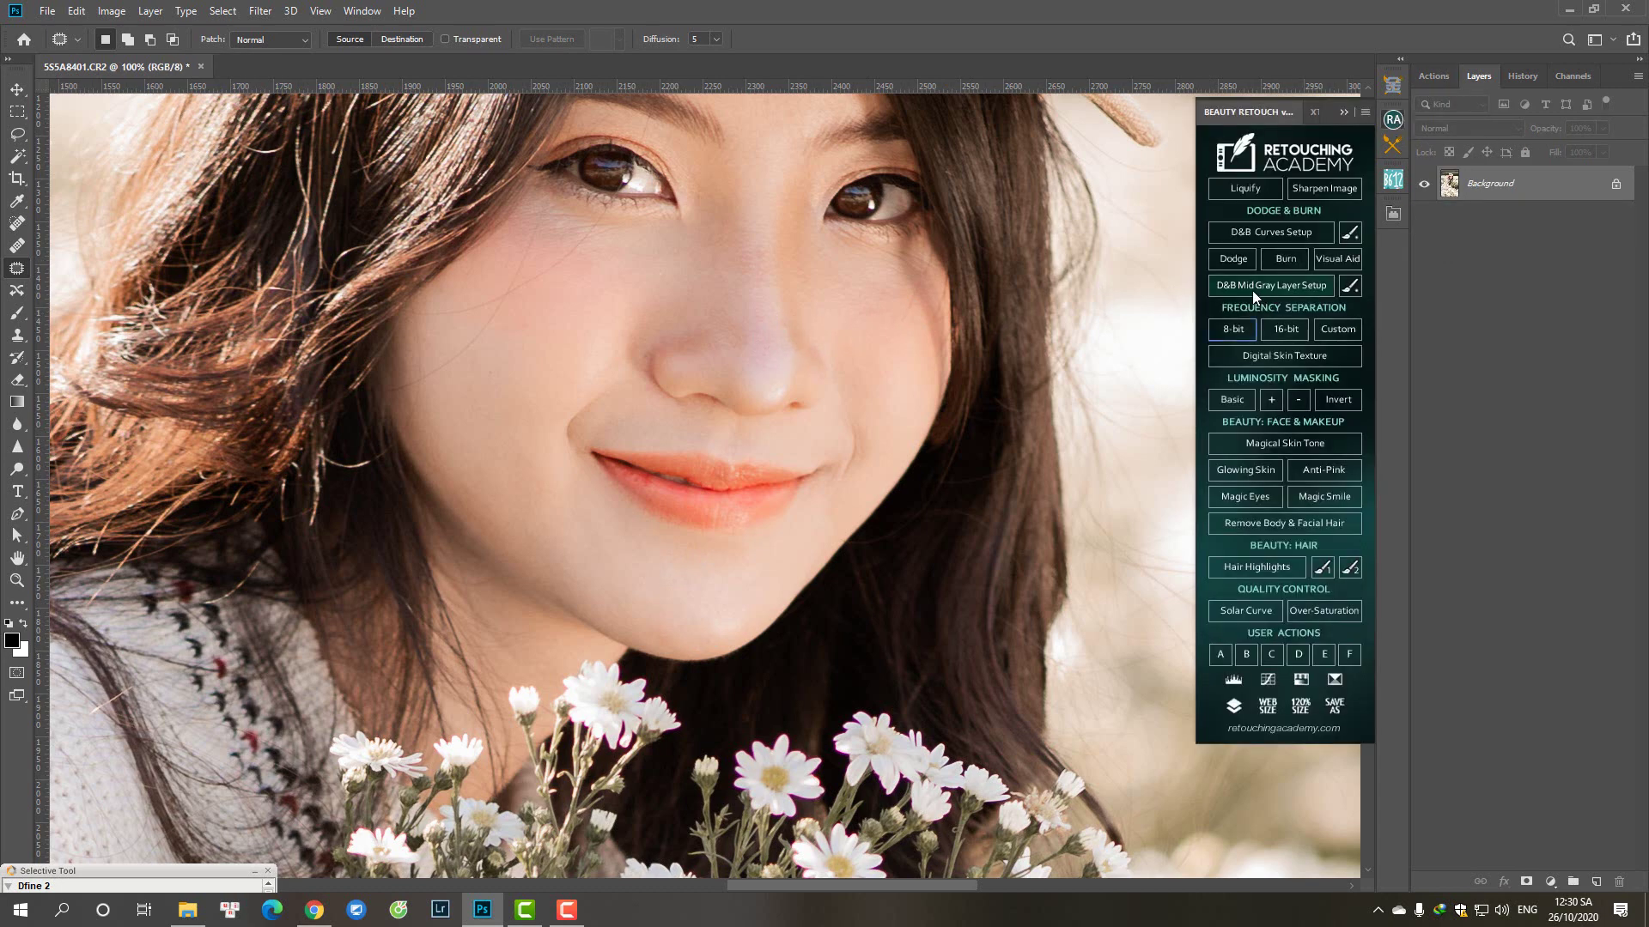
pyautogui.click(1232, 329)
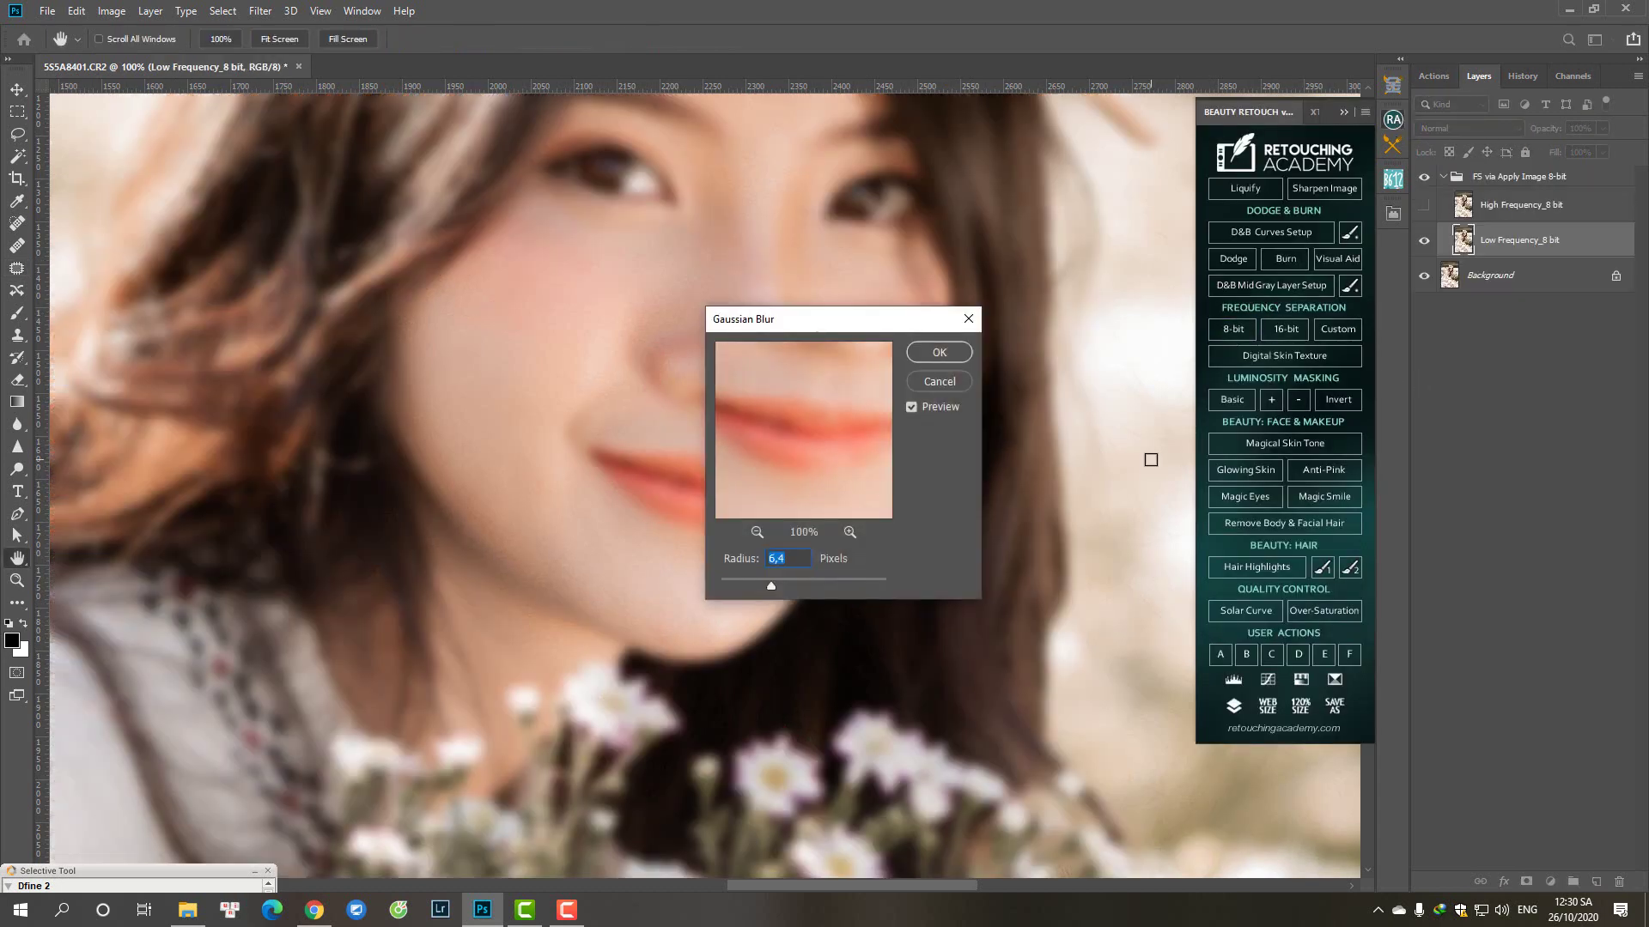
pyautogui.write('2,2')
pyautogui.press('Return')
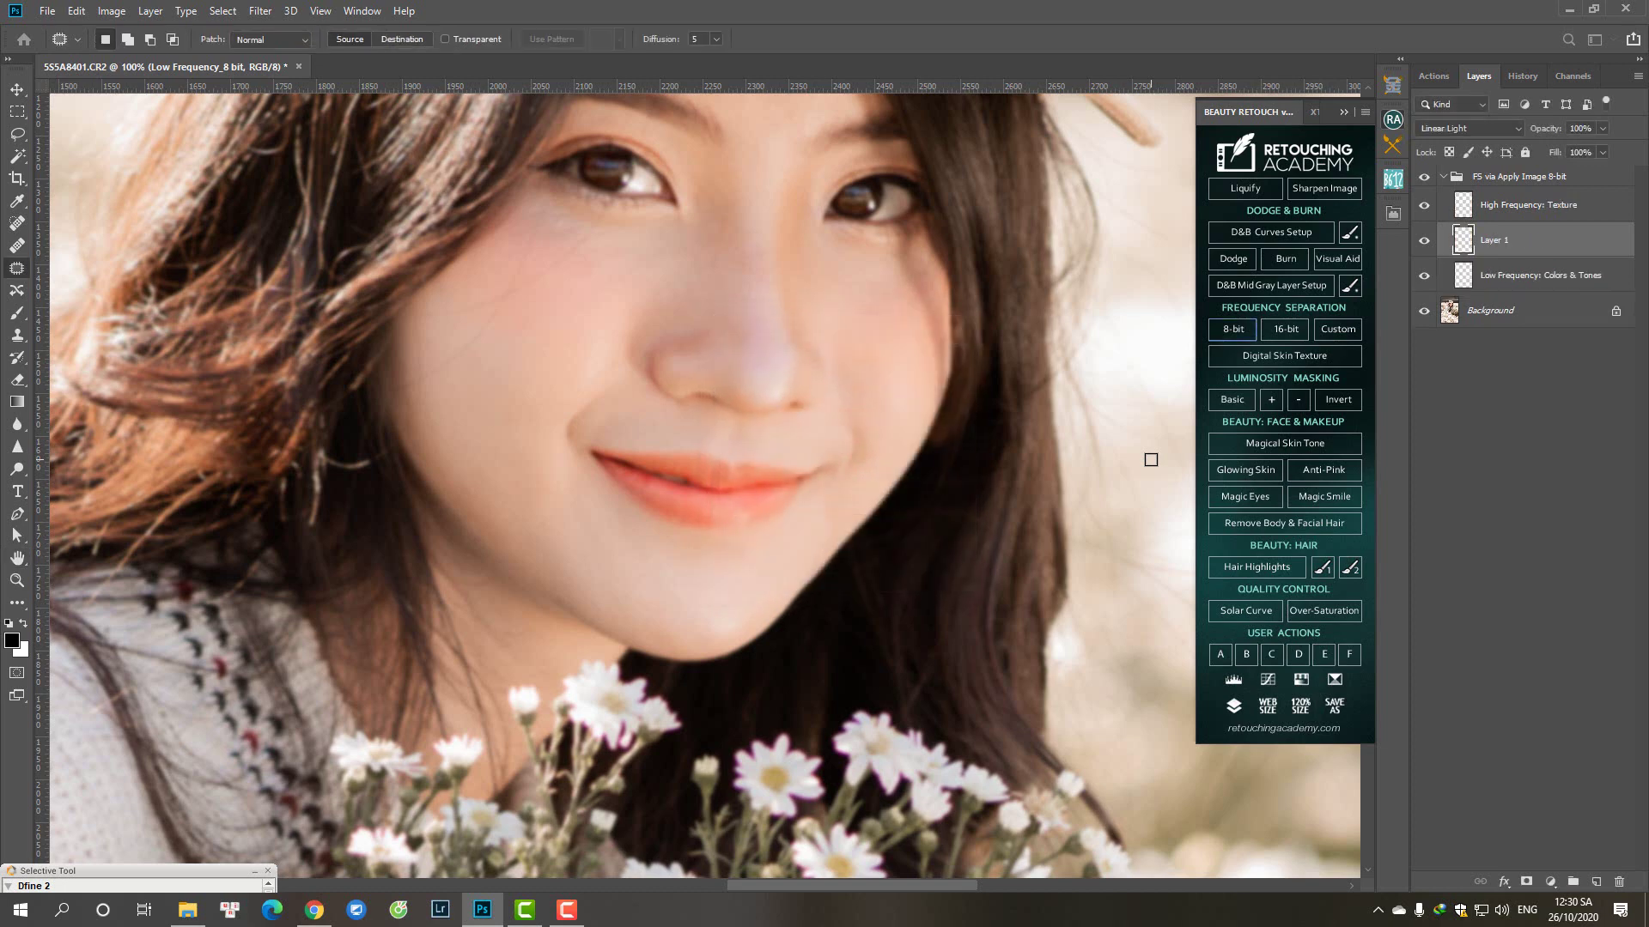
pyautogui.click(1343, 111)
pyautogui.click(1455, 211)
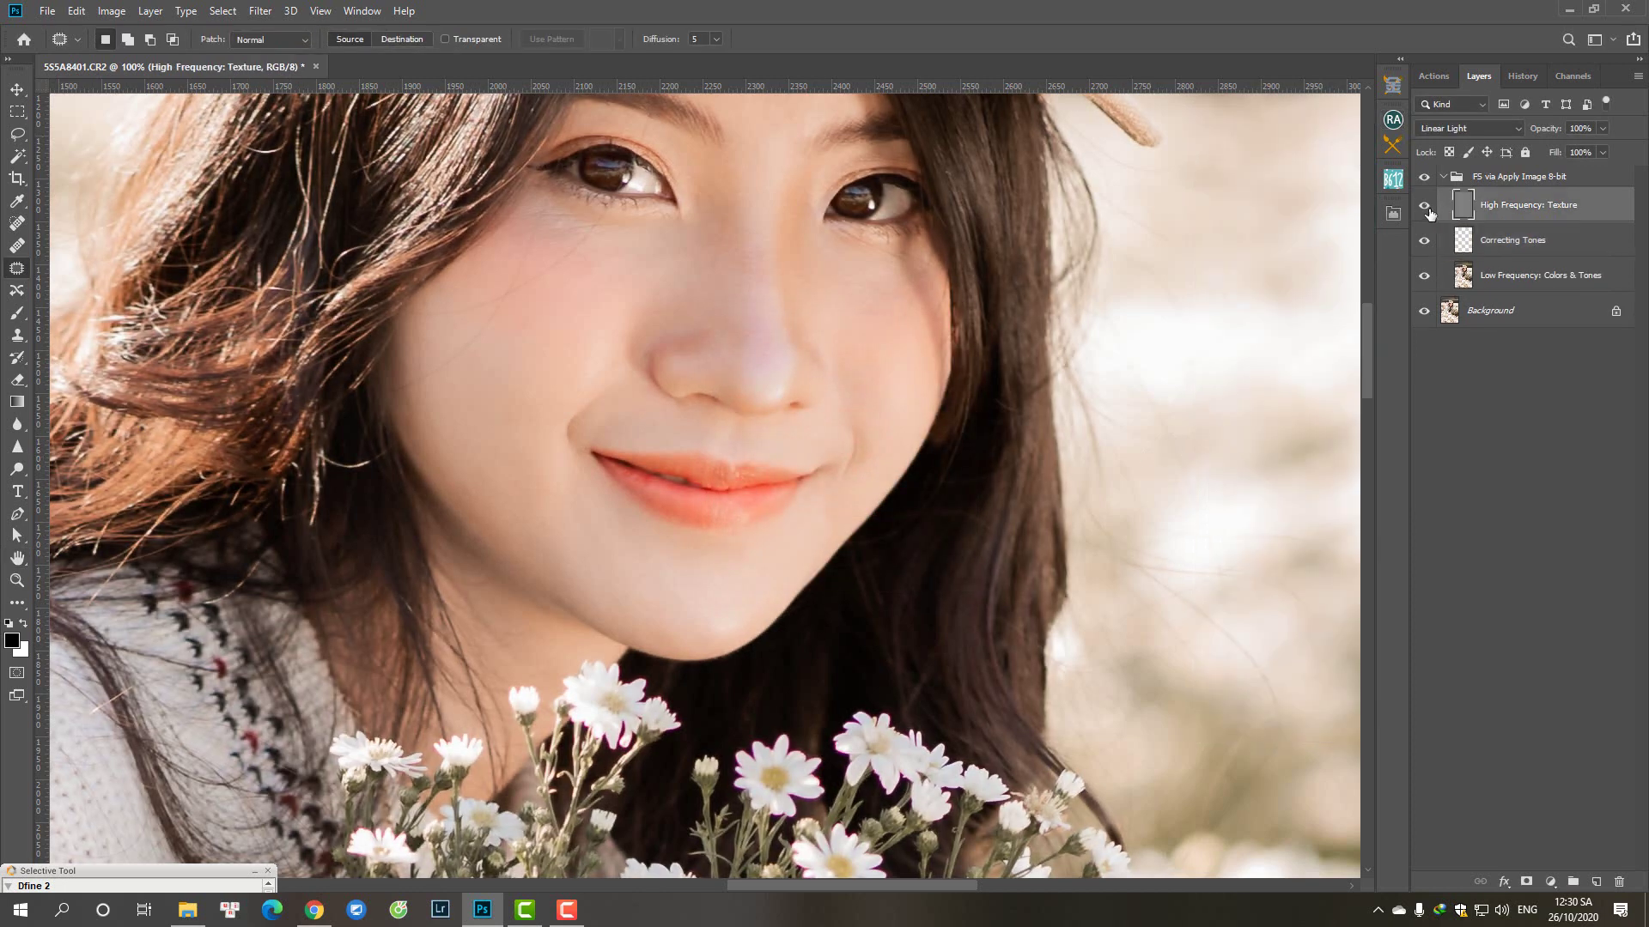
pyautogui.click(1487, 276)
# - Blend the Low Frequency skin tones with the Mixer Brush around the nose and cheeks
pyautogui.press('b')
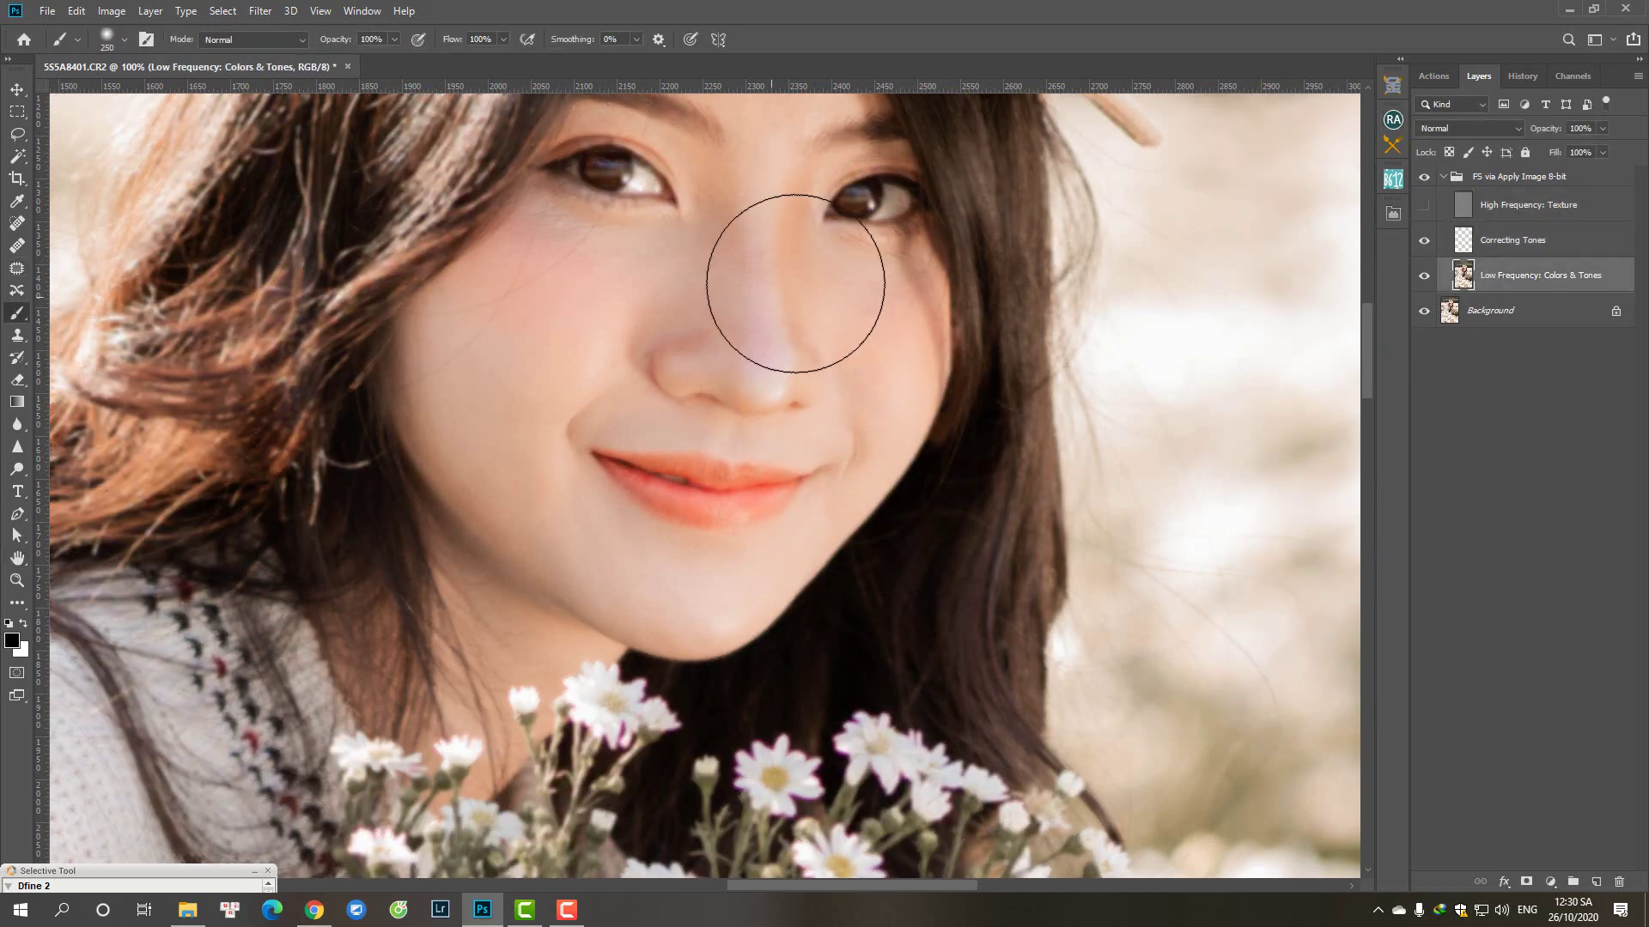
pyautogui.hotkey('shift', 'b')
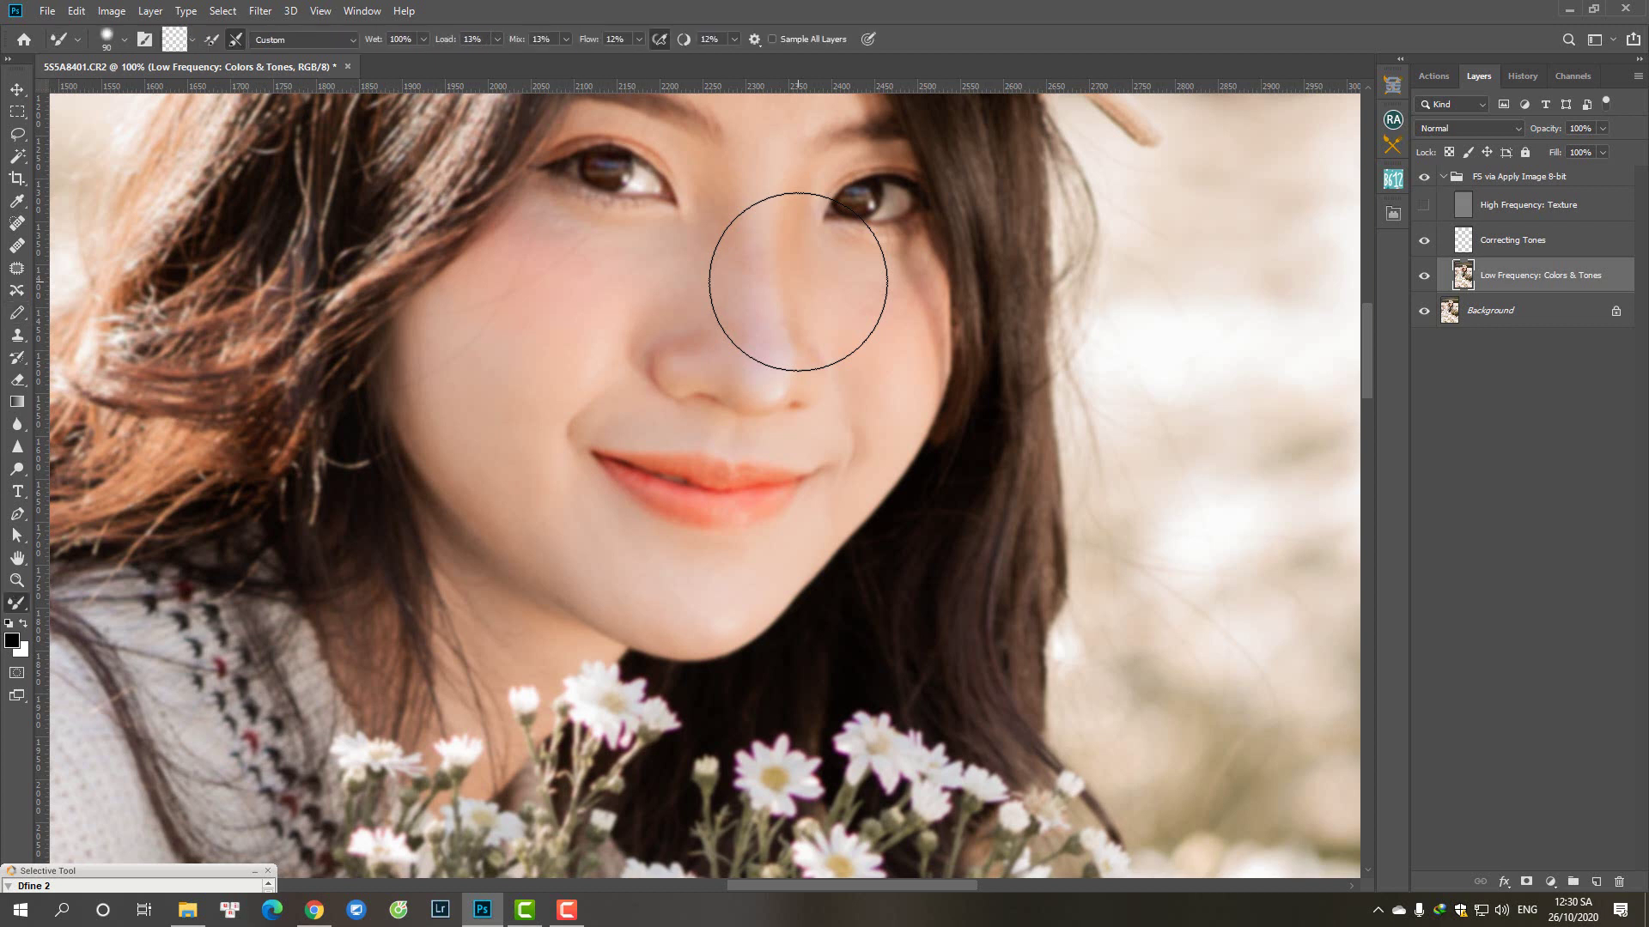
pyautogui.press('[')
pyautogui.press('[')
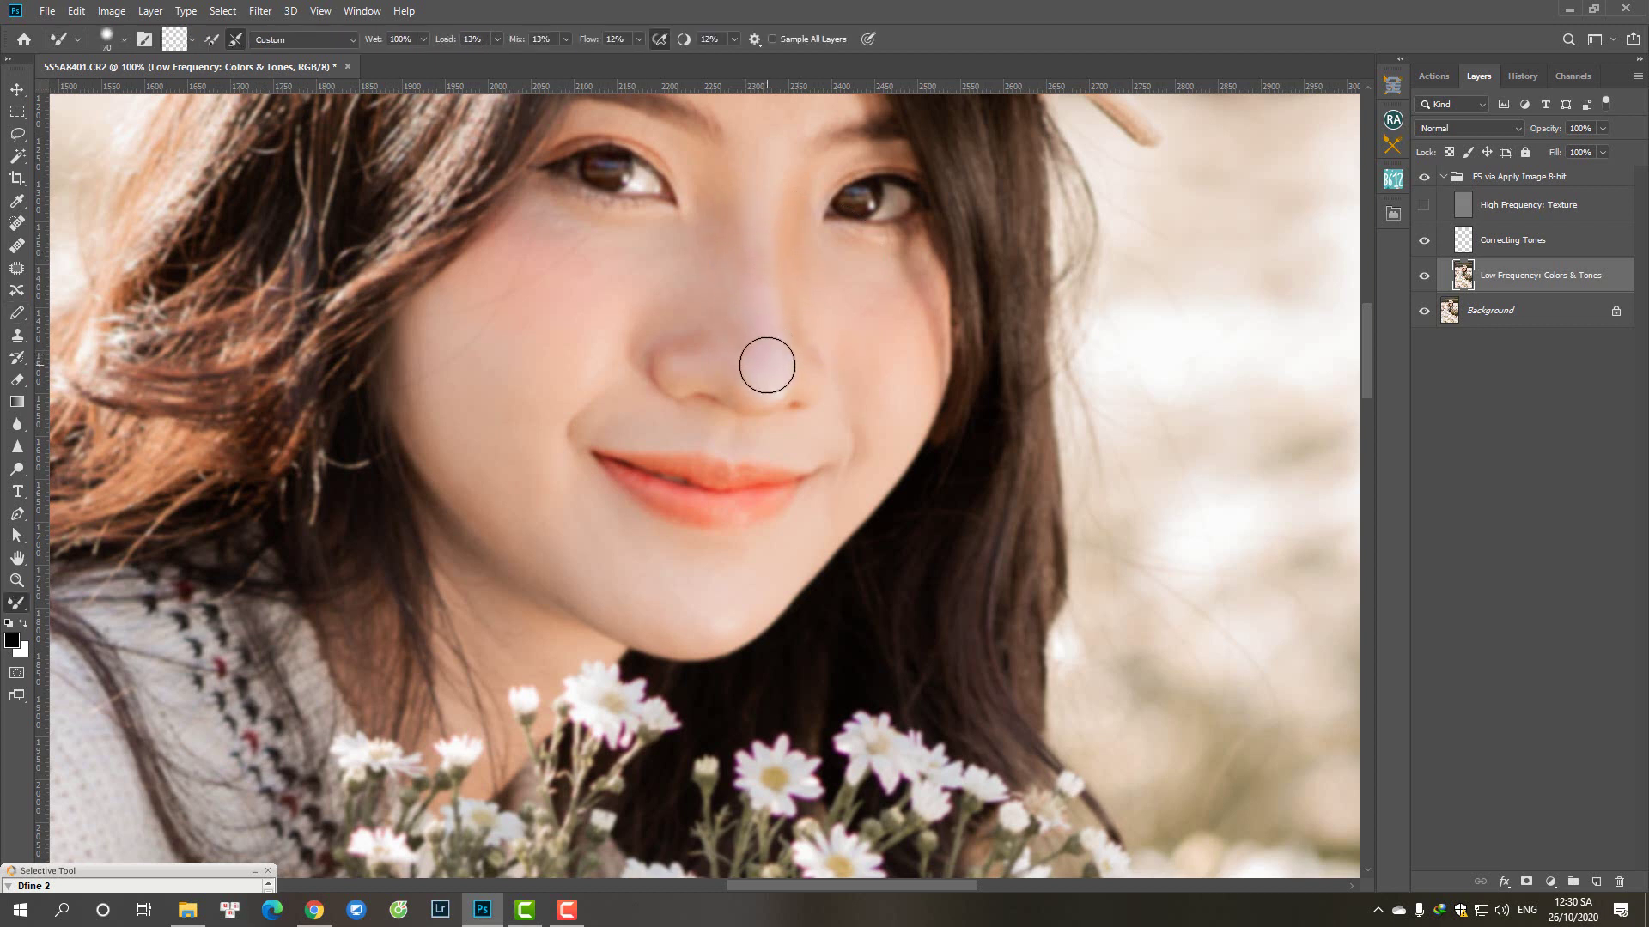
pyautogui.press('[')
pyautogui.press(']')
pyautogui.press(']')
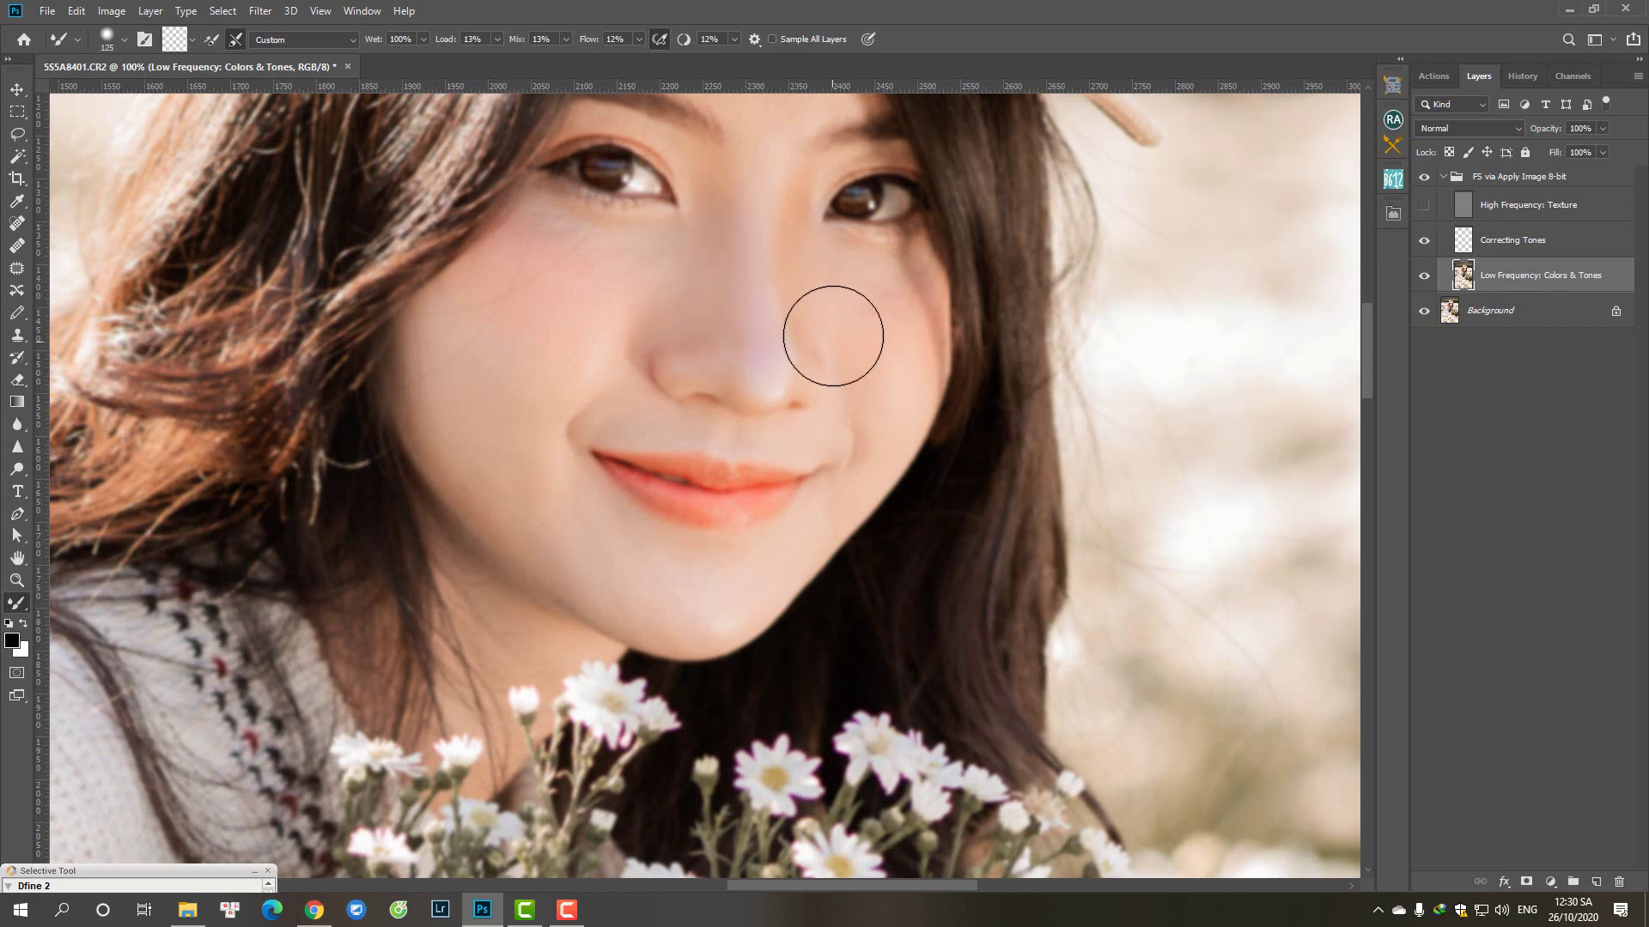
pyautogui.press(']')
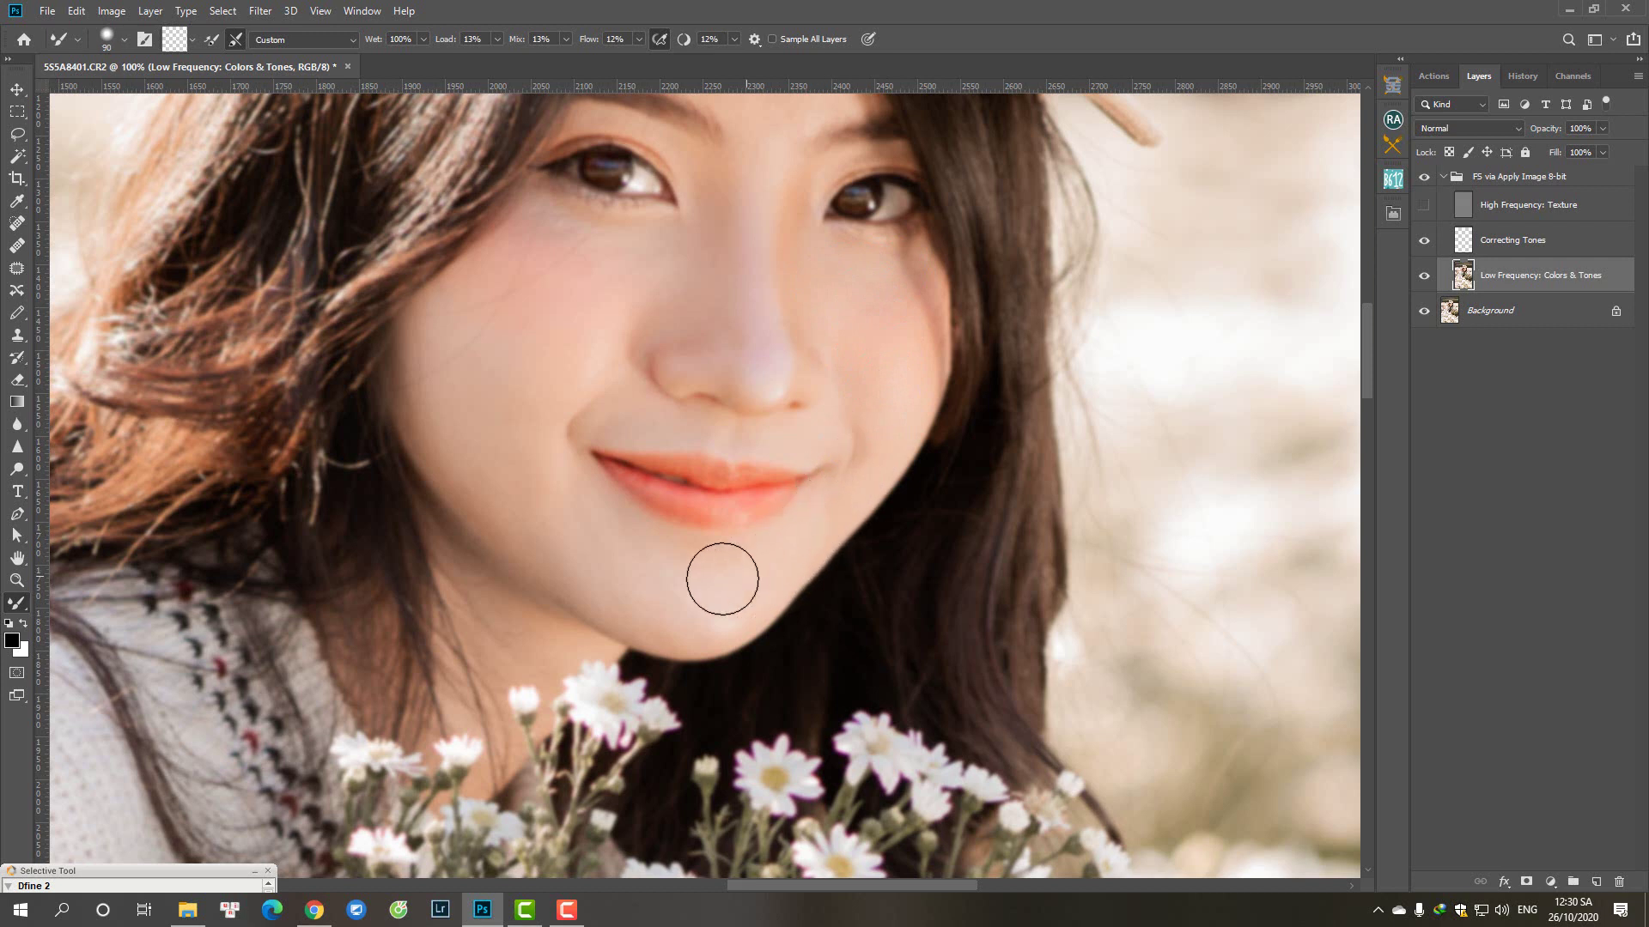
pyautogui.press(']')
pyautogui.press(']')
pyautogui.press('[')
pyautogui.press('[')
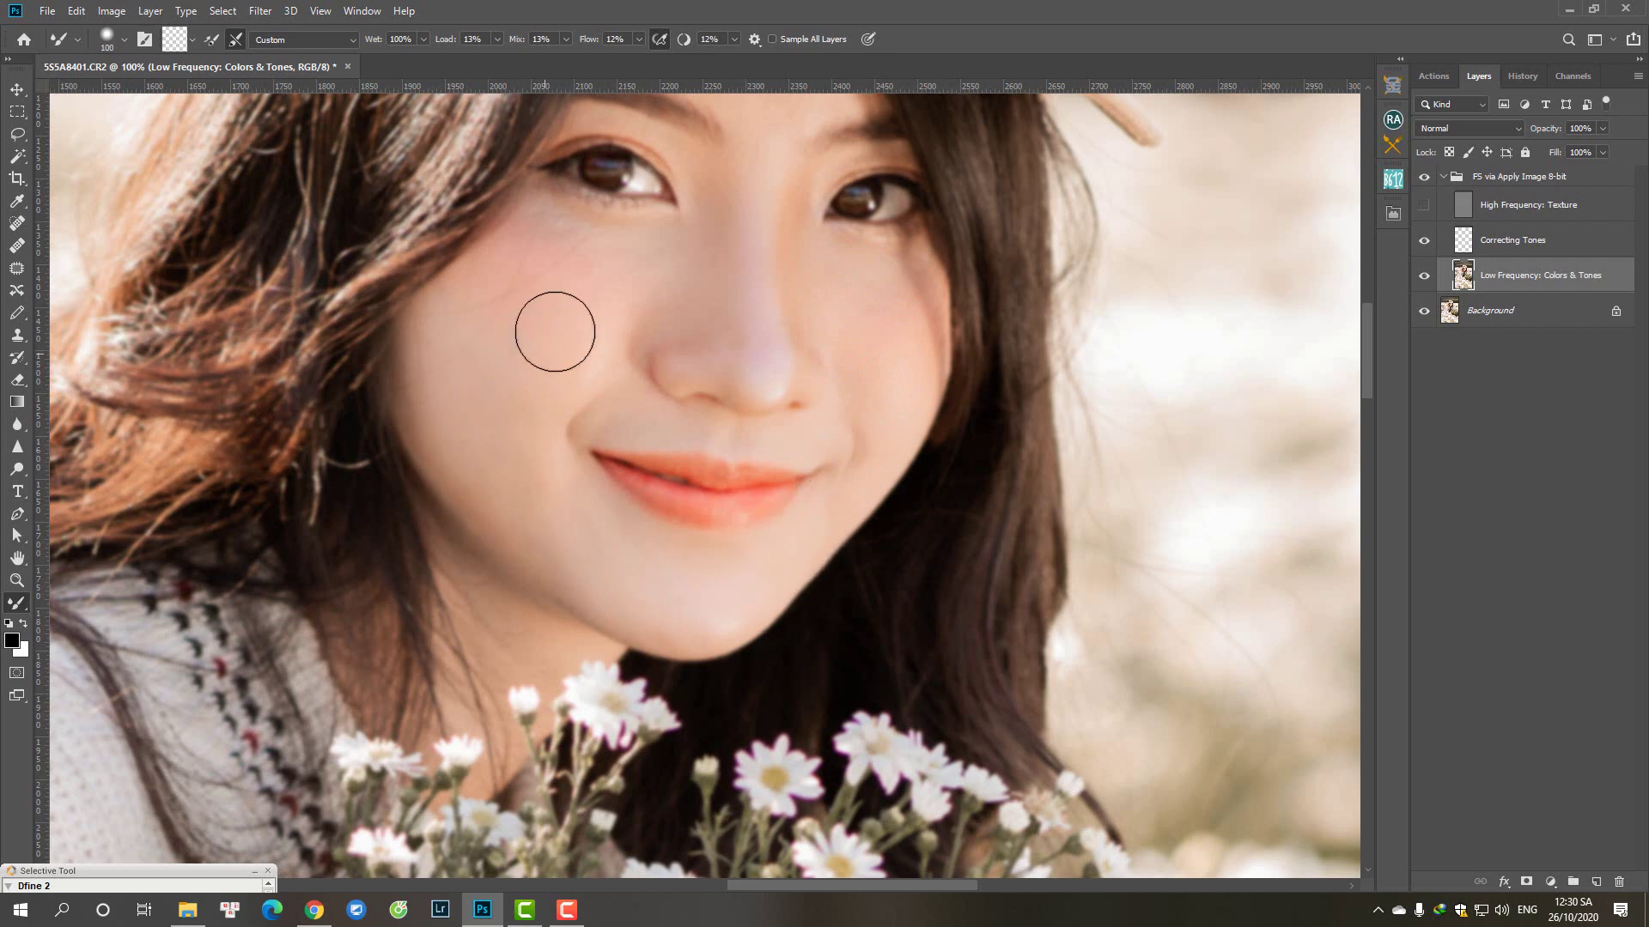
# - Show the High Frequency texture layer again and flatten everything into Background
pyautogui.click(1424, 205)
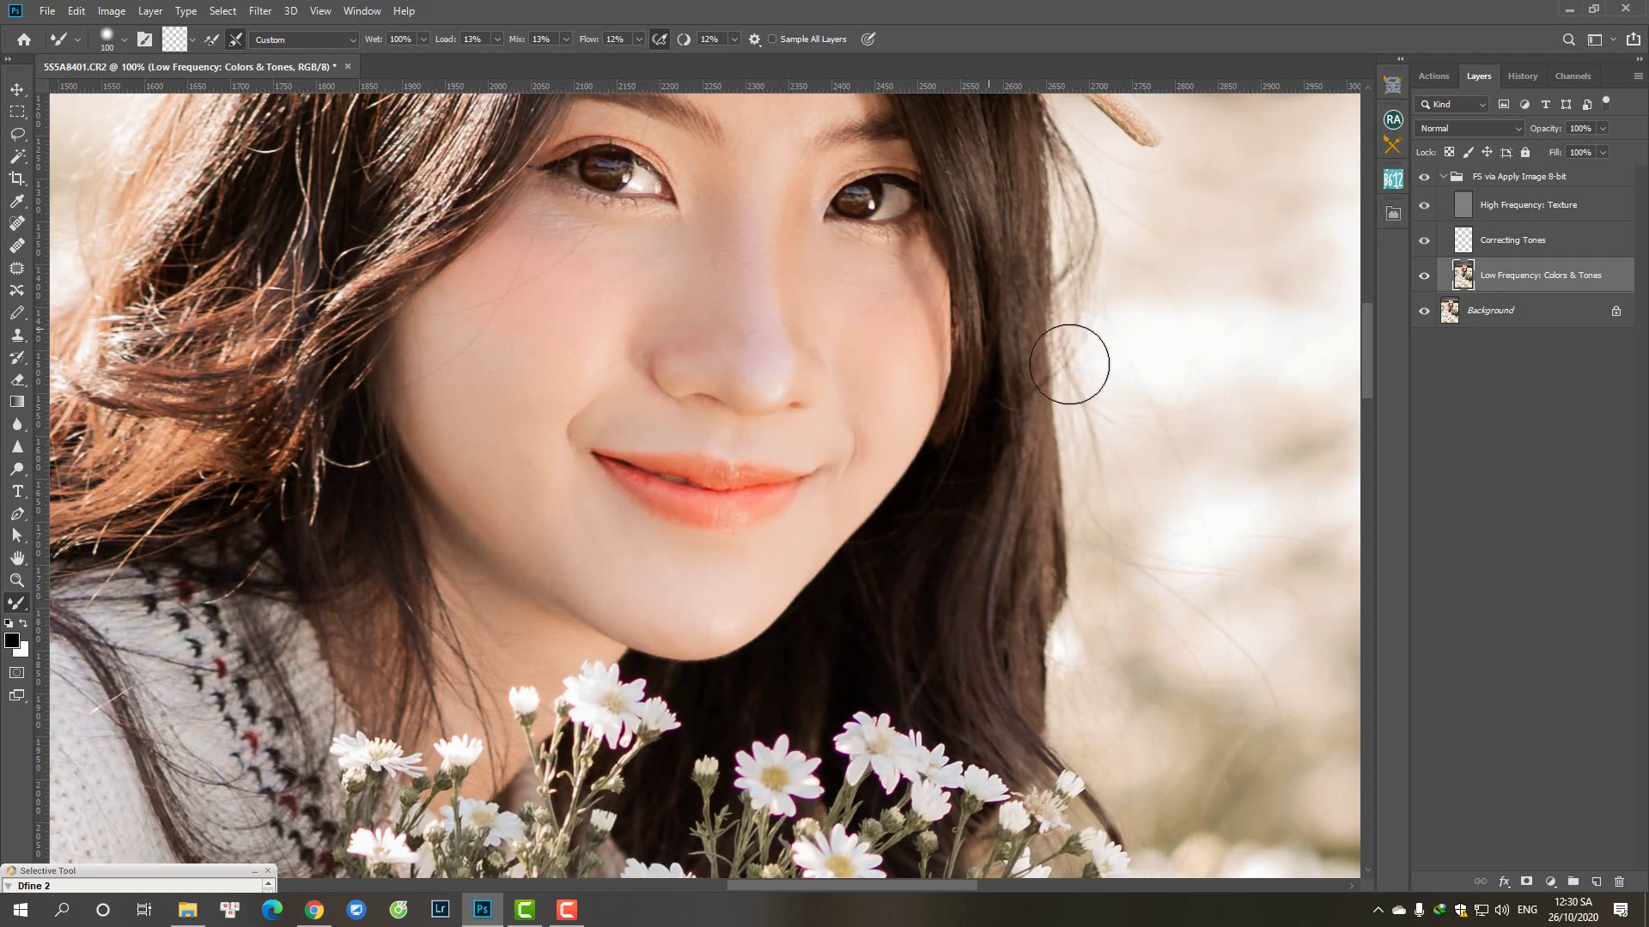
pyautogui.hotkey('ctrl', '-')
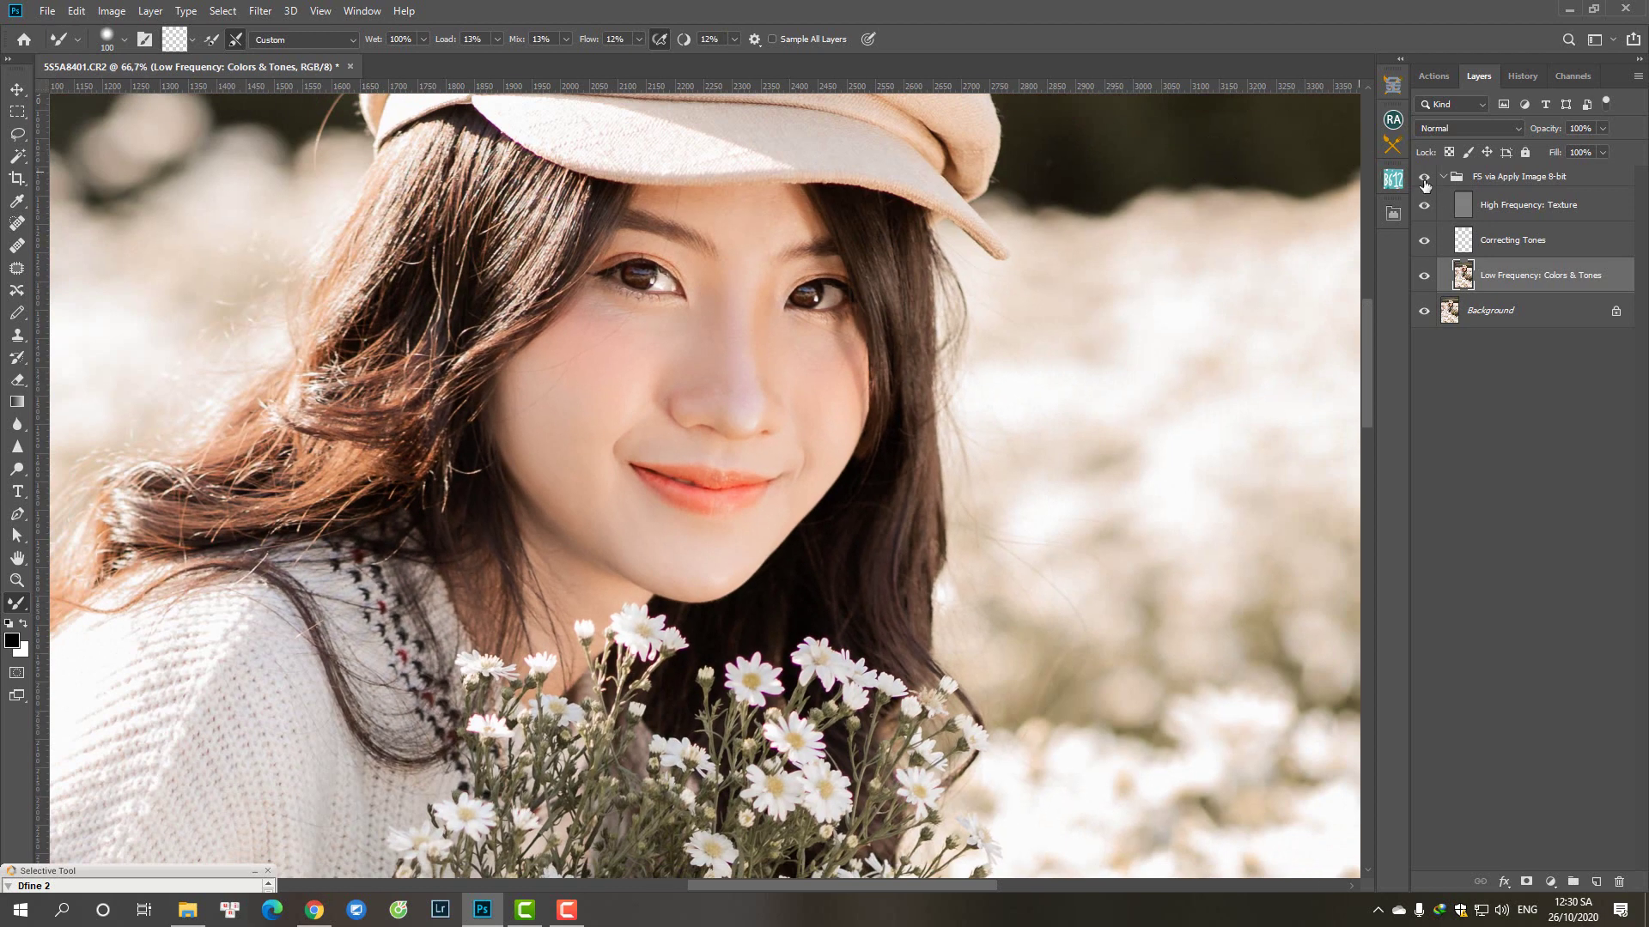
pyautogui.click(1553, 176)
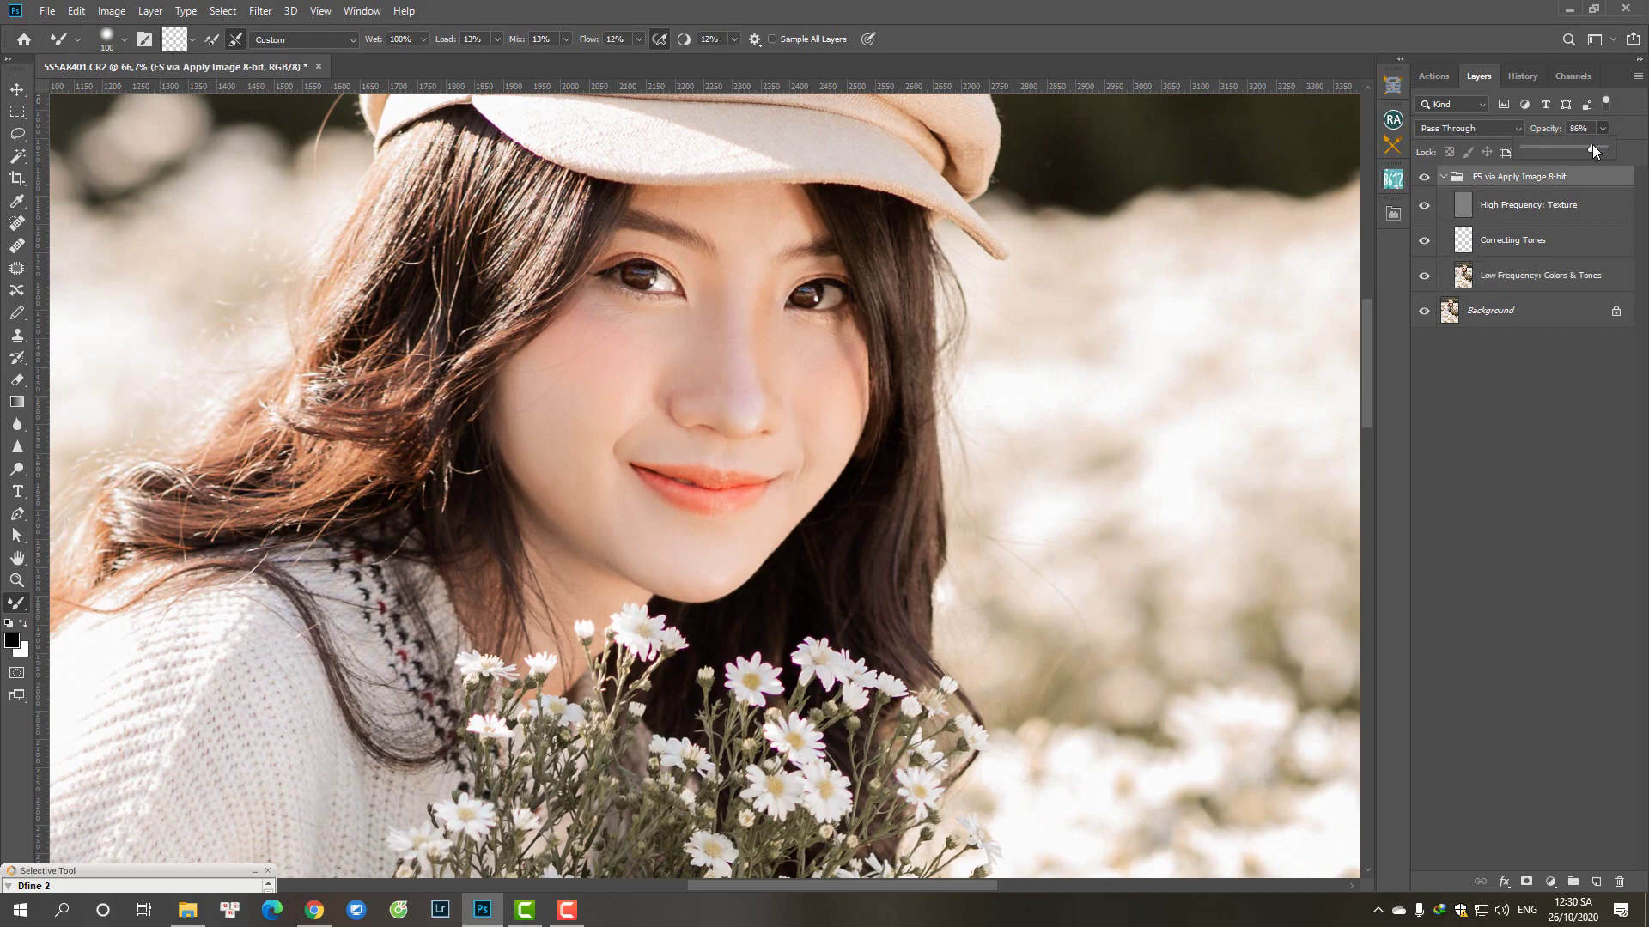
pyautogui.hotkey('ctrl', 'shift', 'e')
pyautogui.hotkey('ctrl', '-')
pyautogui.hotkey('ctrl', '-')
pyautogui.hotkey('ctrl', '-')
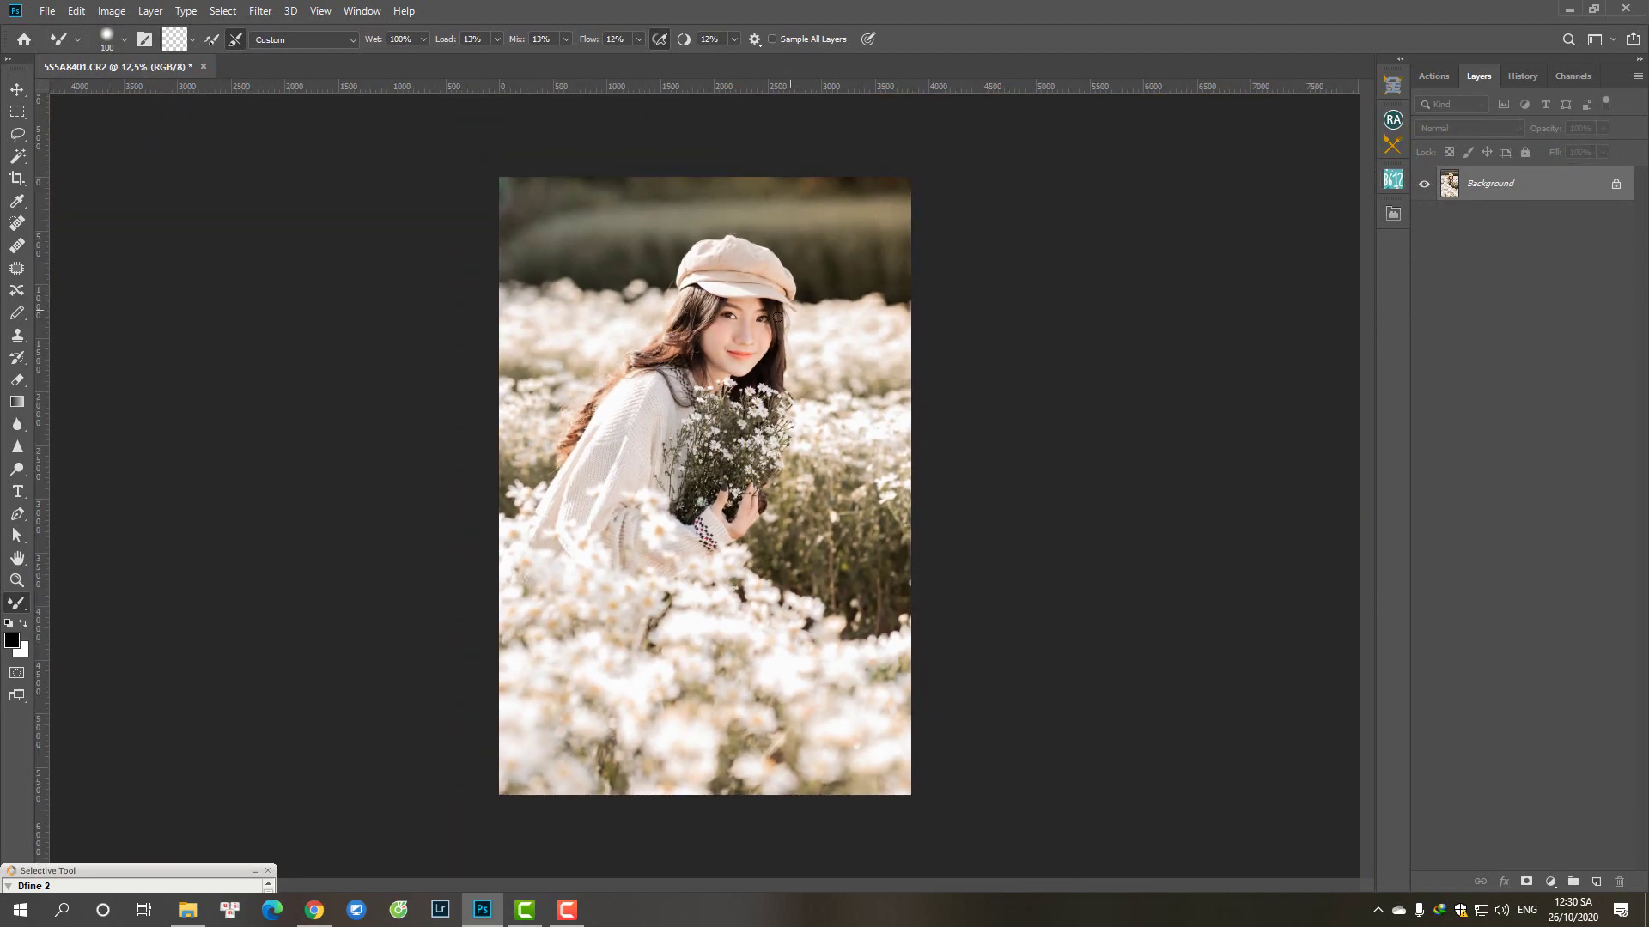
# - Run a skin retouching action to create the black-masked Layer 1
pyautogui.hotkey('ctrl', '+')
pyautogui.click(1434, 76)
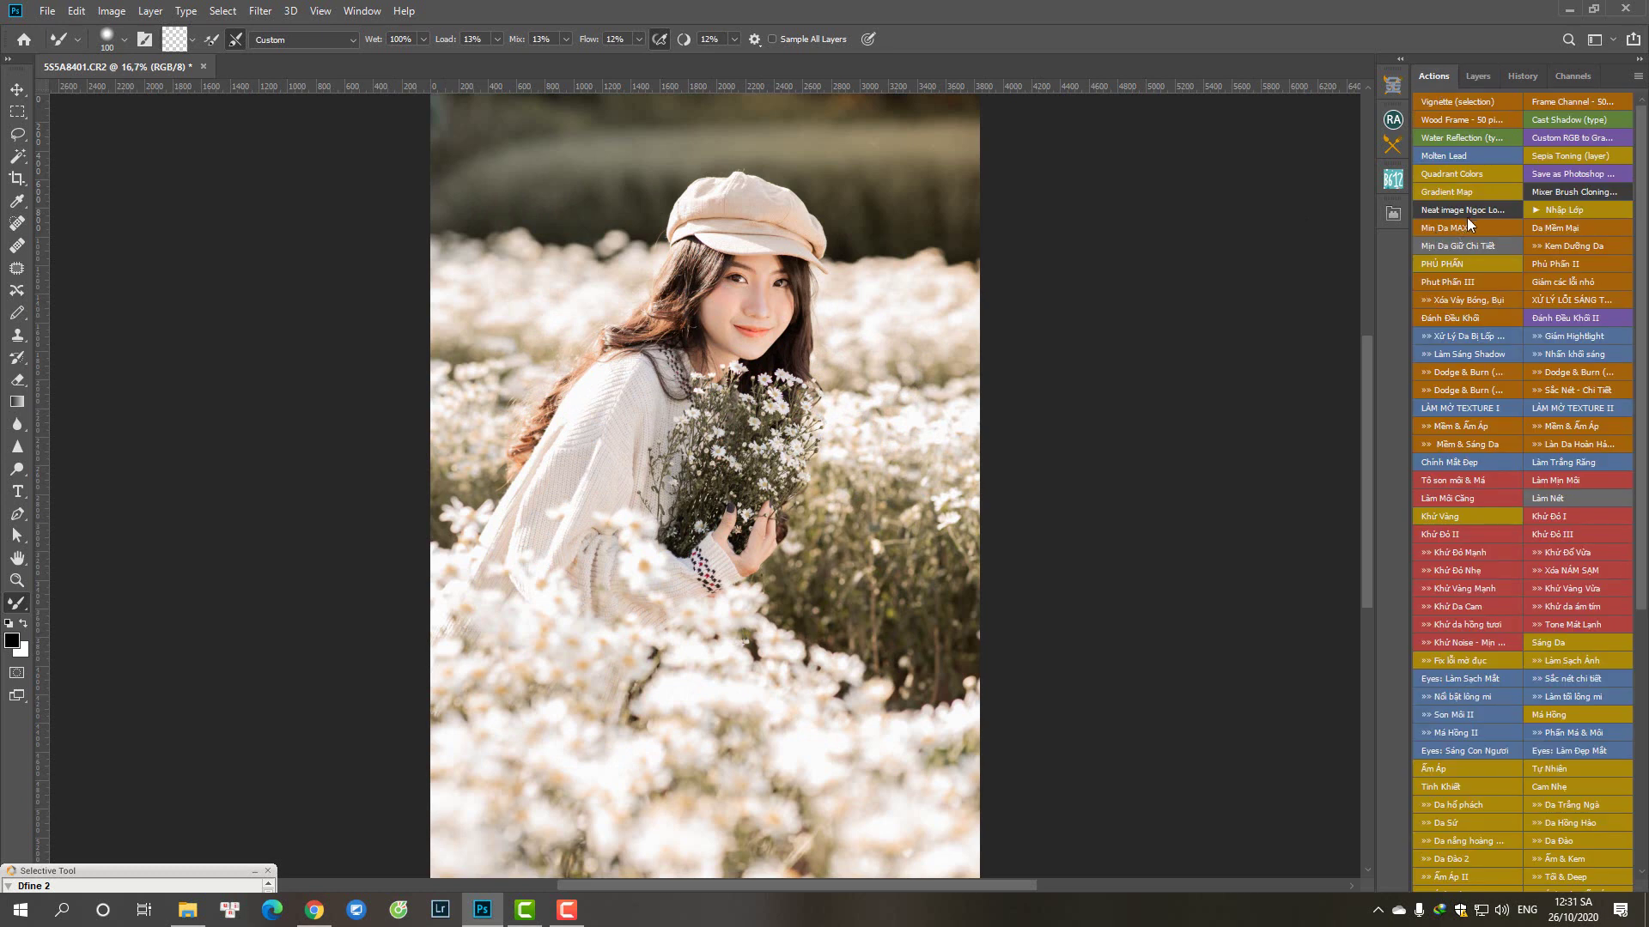
pyautogui.click(1463, 205)
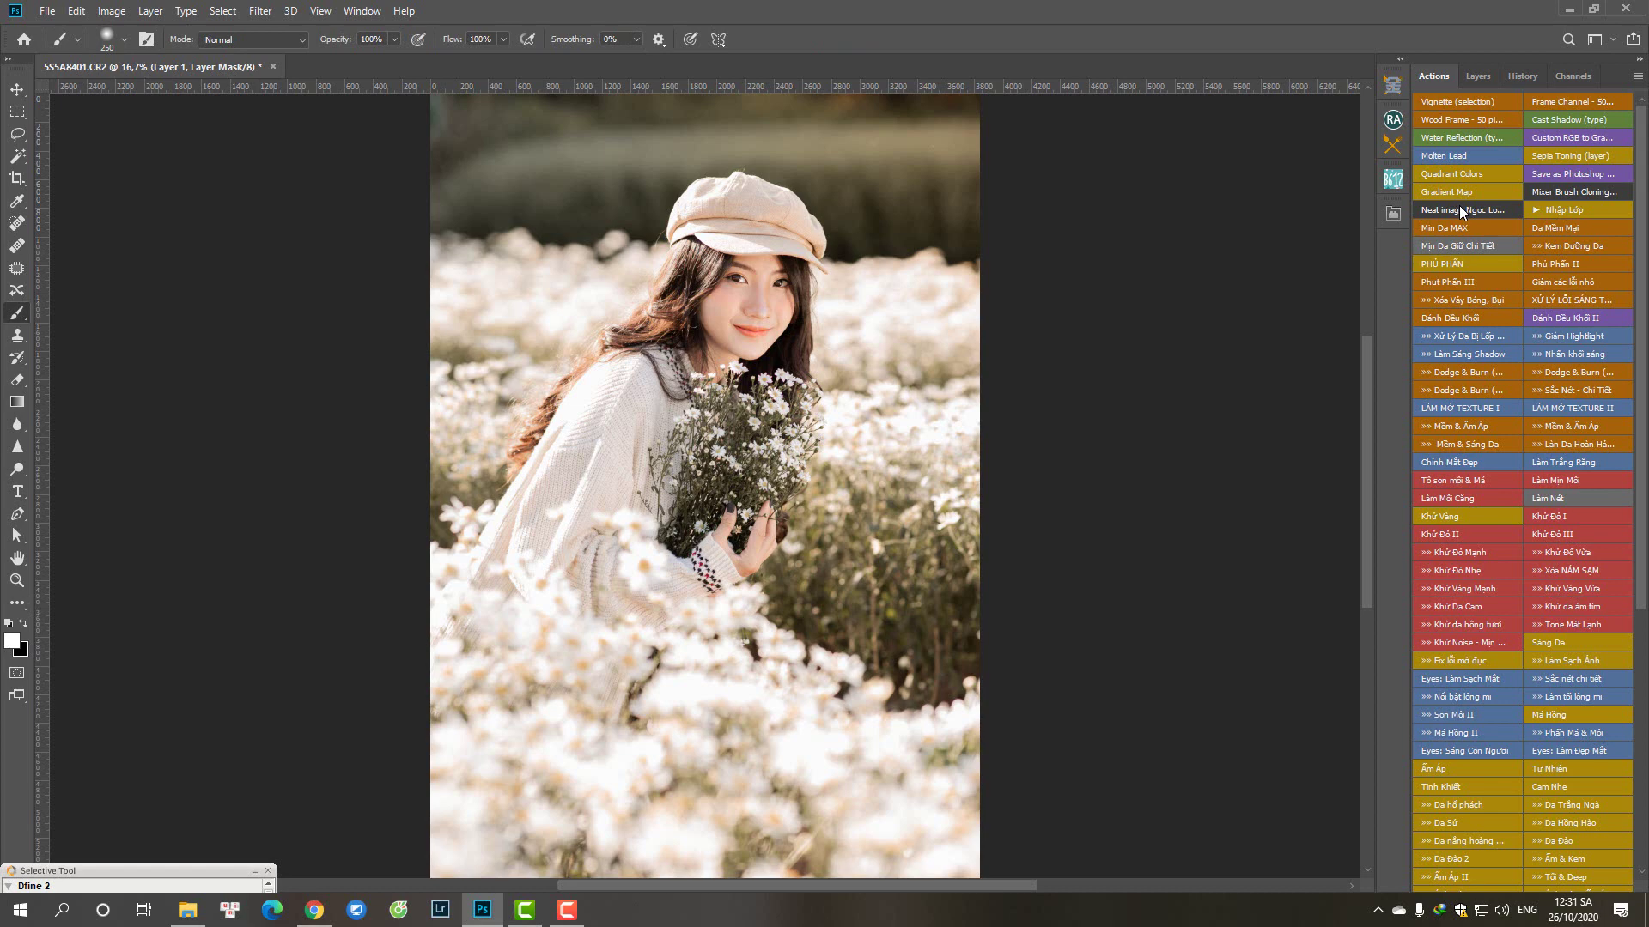
pyautogui.click(1477, 76)
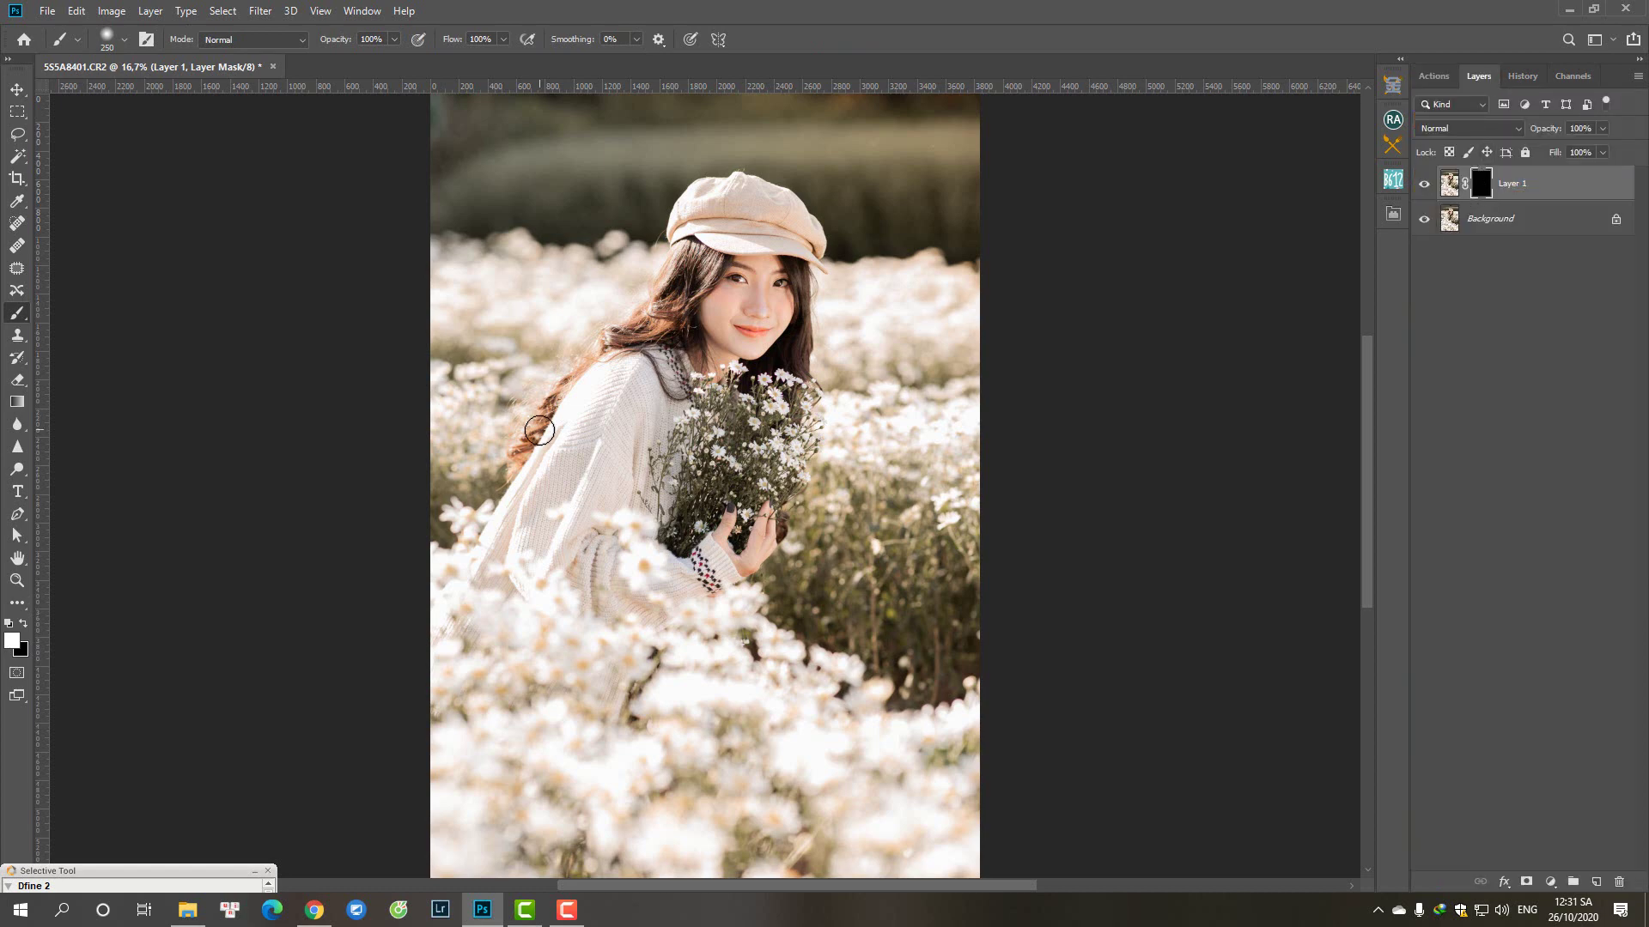
pyautogui.scroll(2, 742, 314)
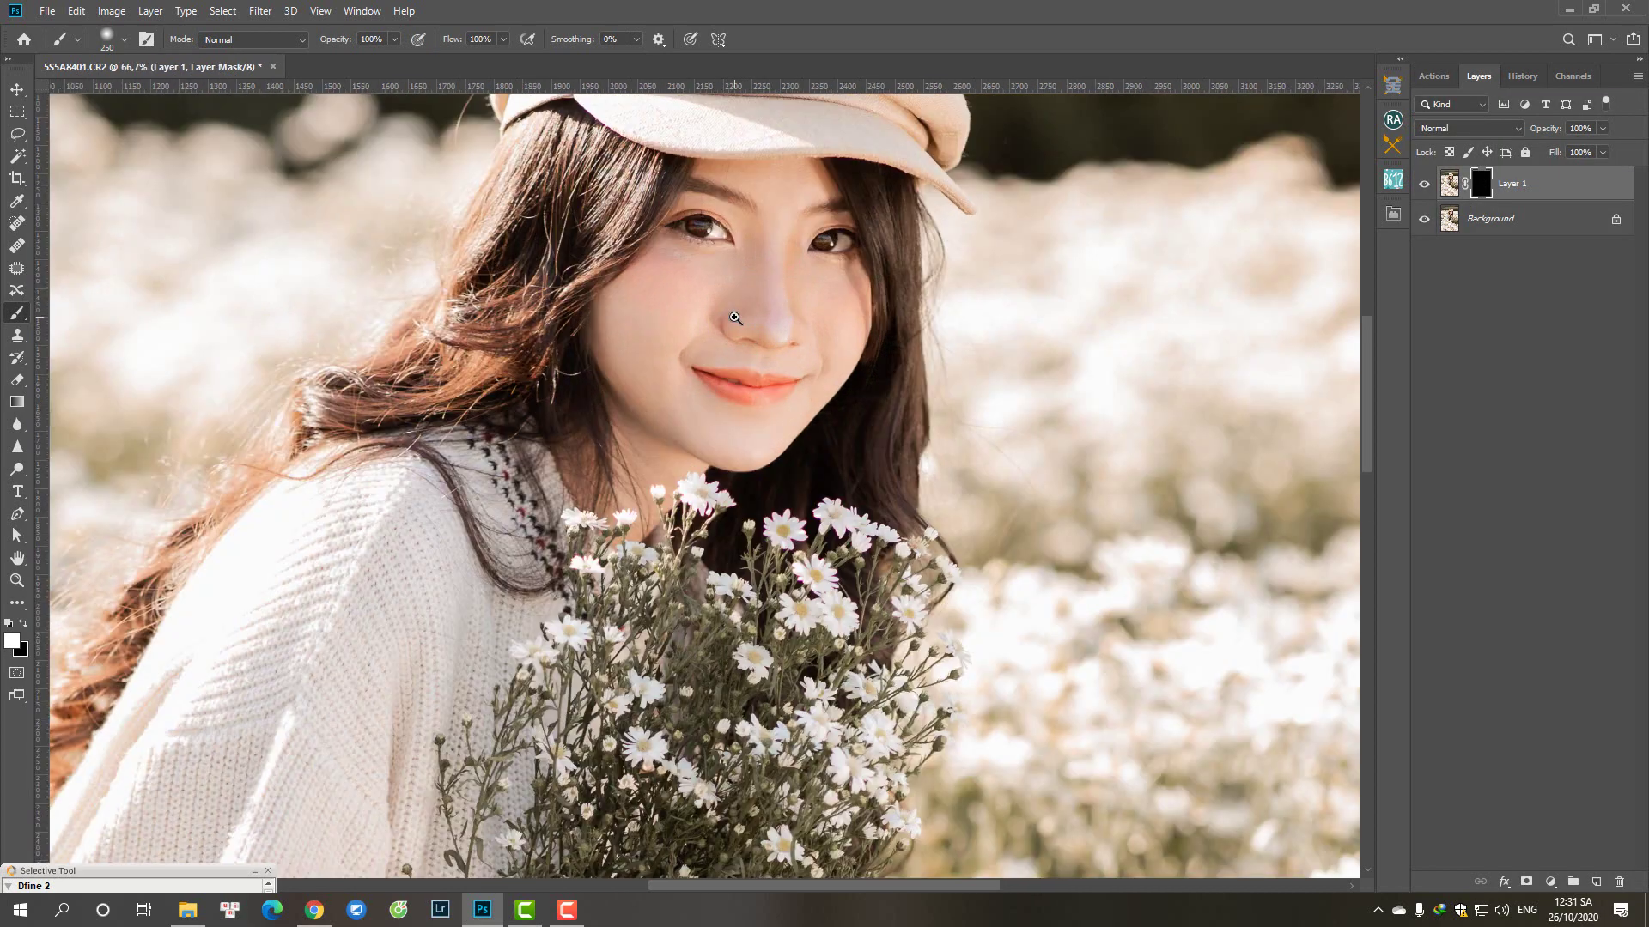
pyautogui.scroll(2, 742, 314)
# - Paint Layer 1's mask white over the cheeks and forehead and set its opacity to 82%
pyautogui.press('q')
pyautogui.press('x')
pyautogui.press('[')
pyautogui.press('[')
pyautogui.press('[')
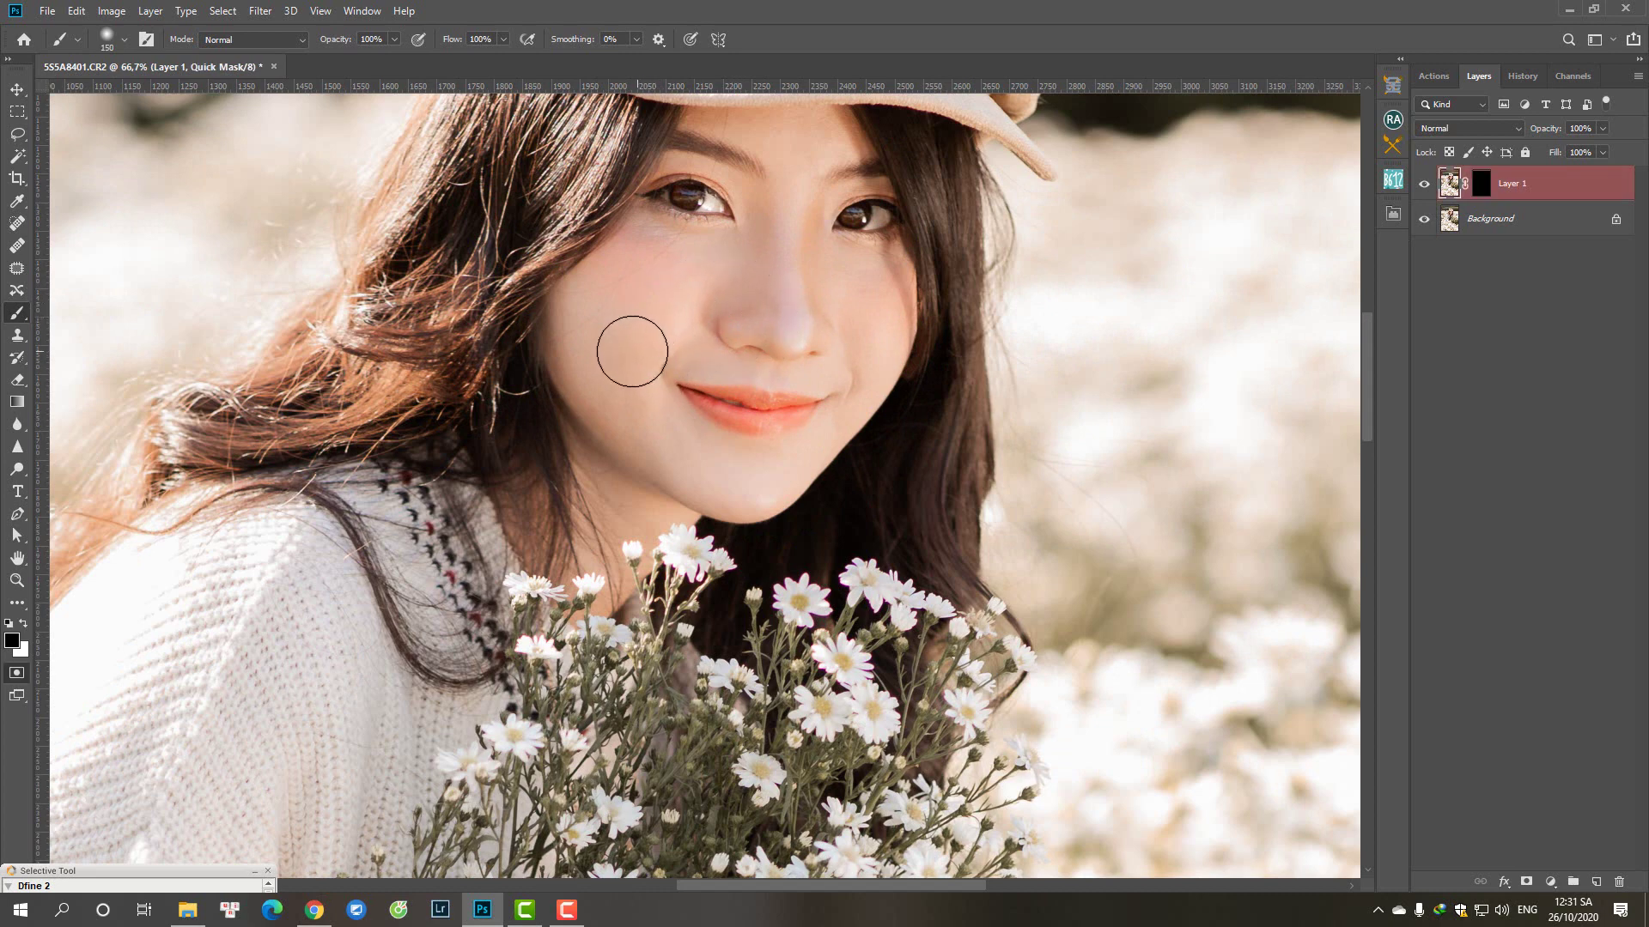
pyautogui.click(1481, 187)
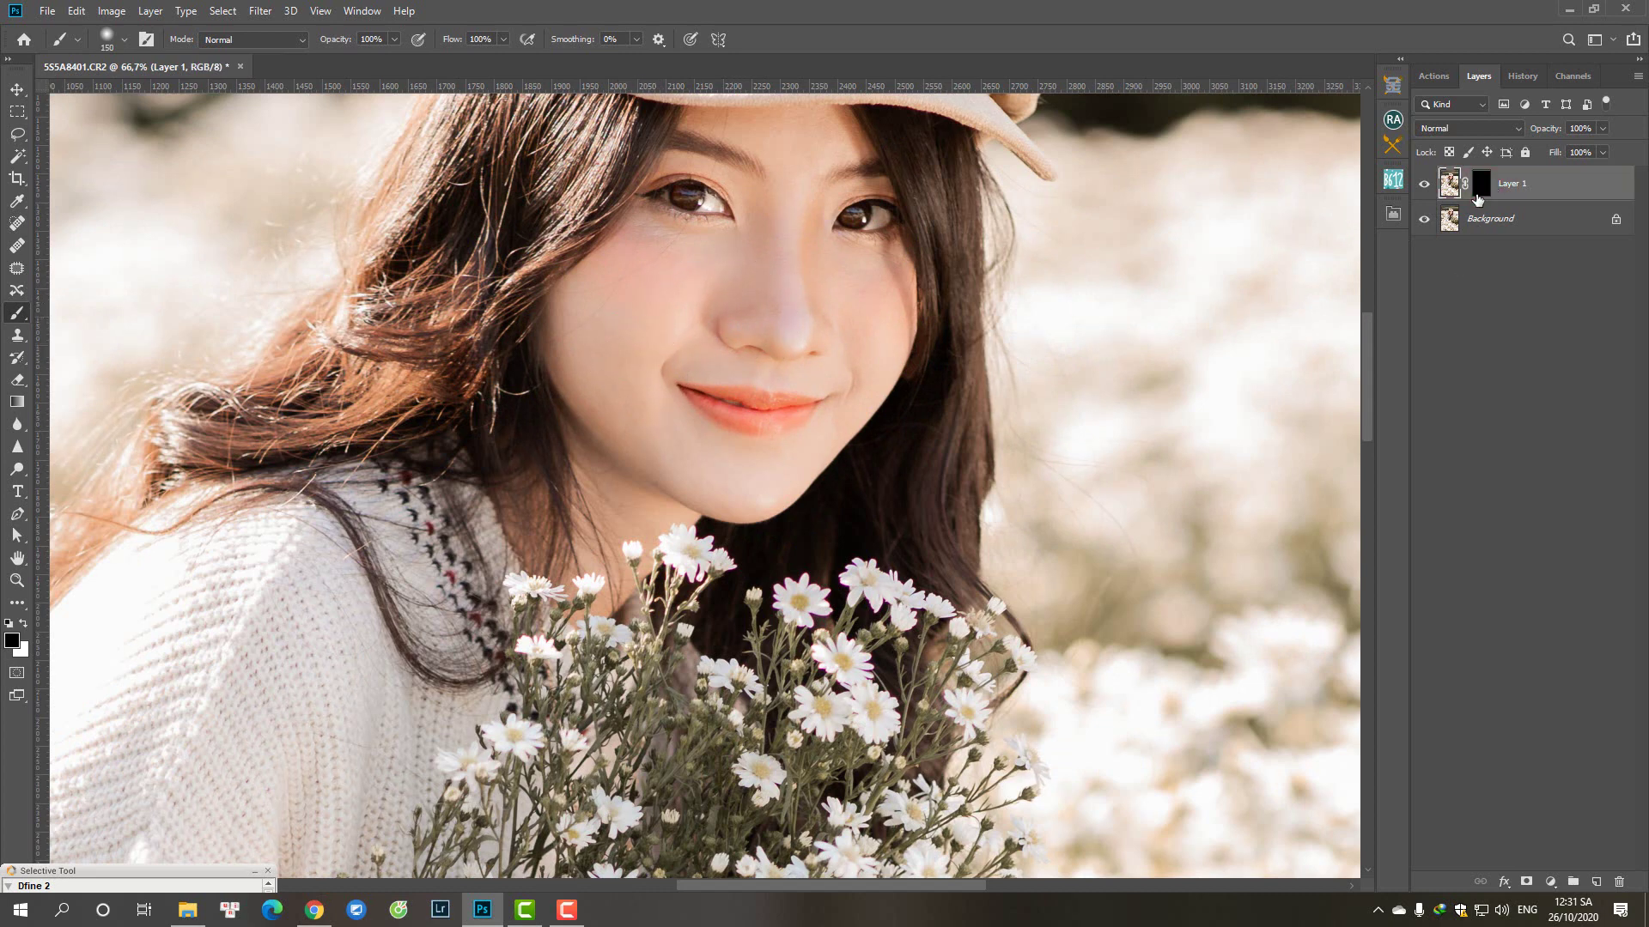
pyautogui.press('q')
pyautogui.press('x')
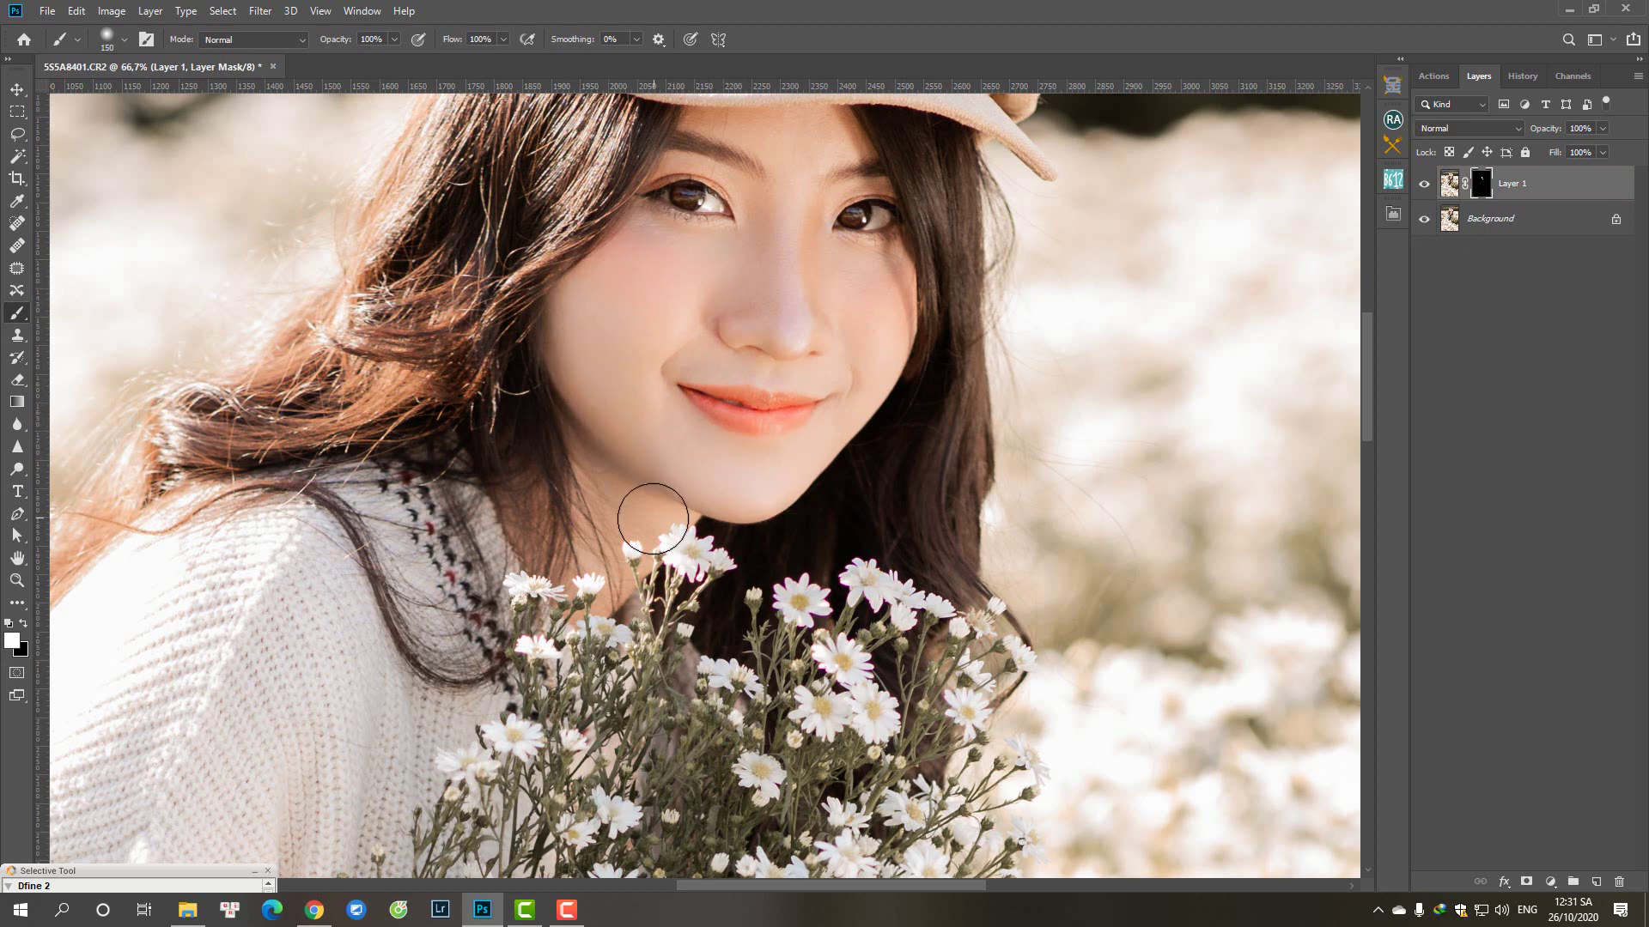
pyautogui.press('[')
pyautogui.scroll(3, 858, 344)
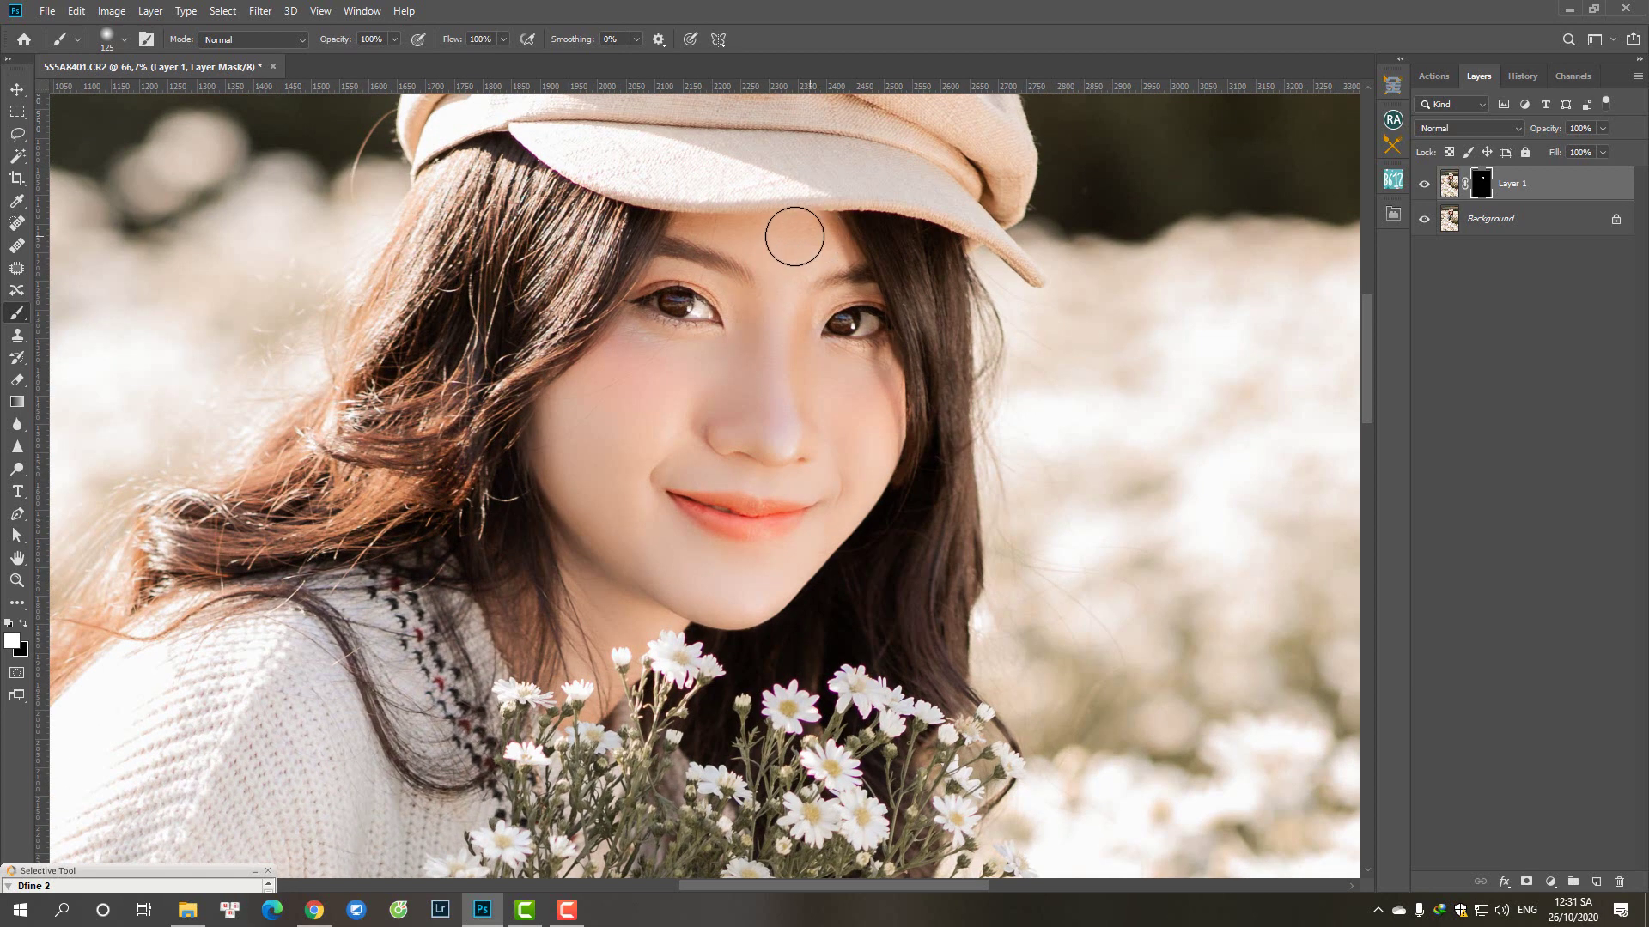
pyautogui.click(1450, 183)
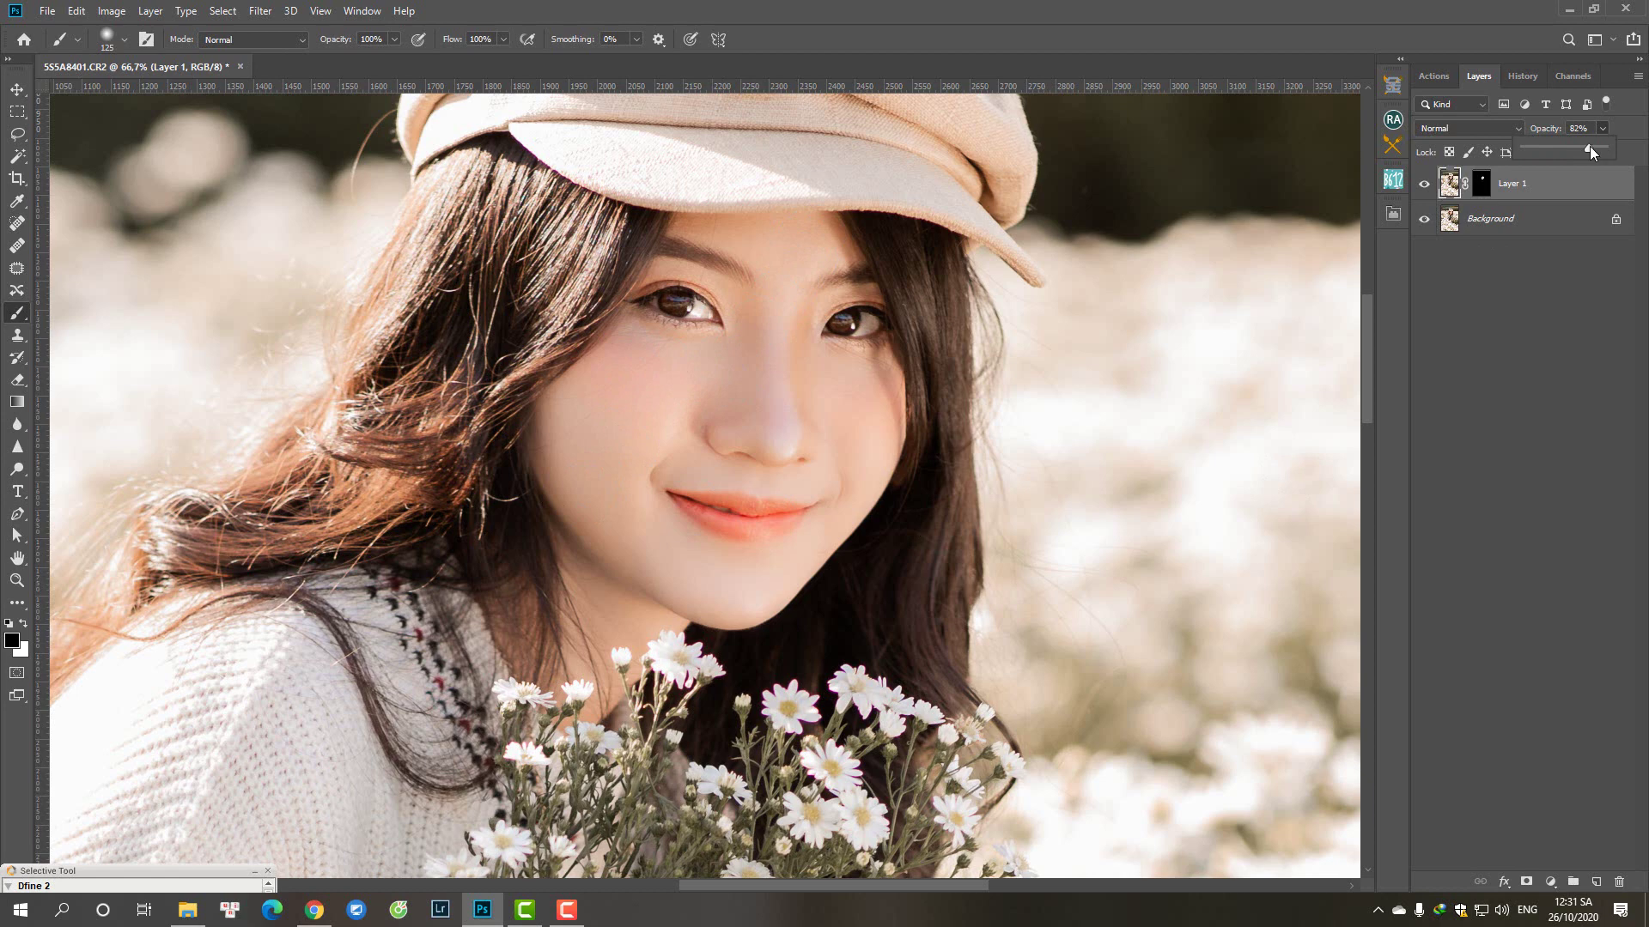
pyautogui.hotkey('ctrl', '-')
pyautogui.hotkey('ctrl', '-')
pyautogui.hotkey('ctrl', '-')
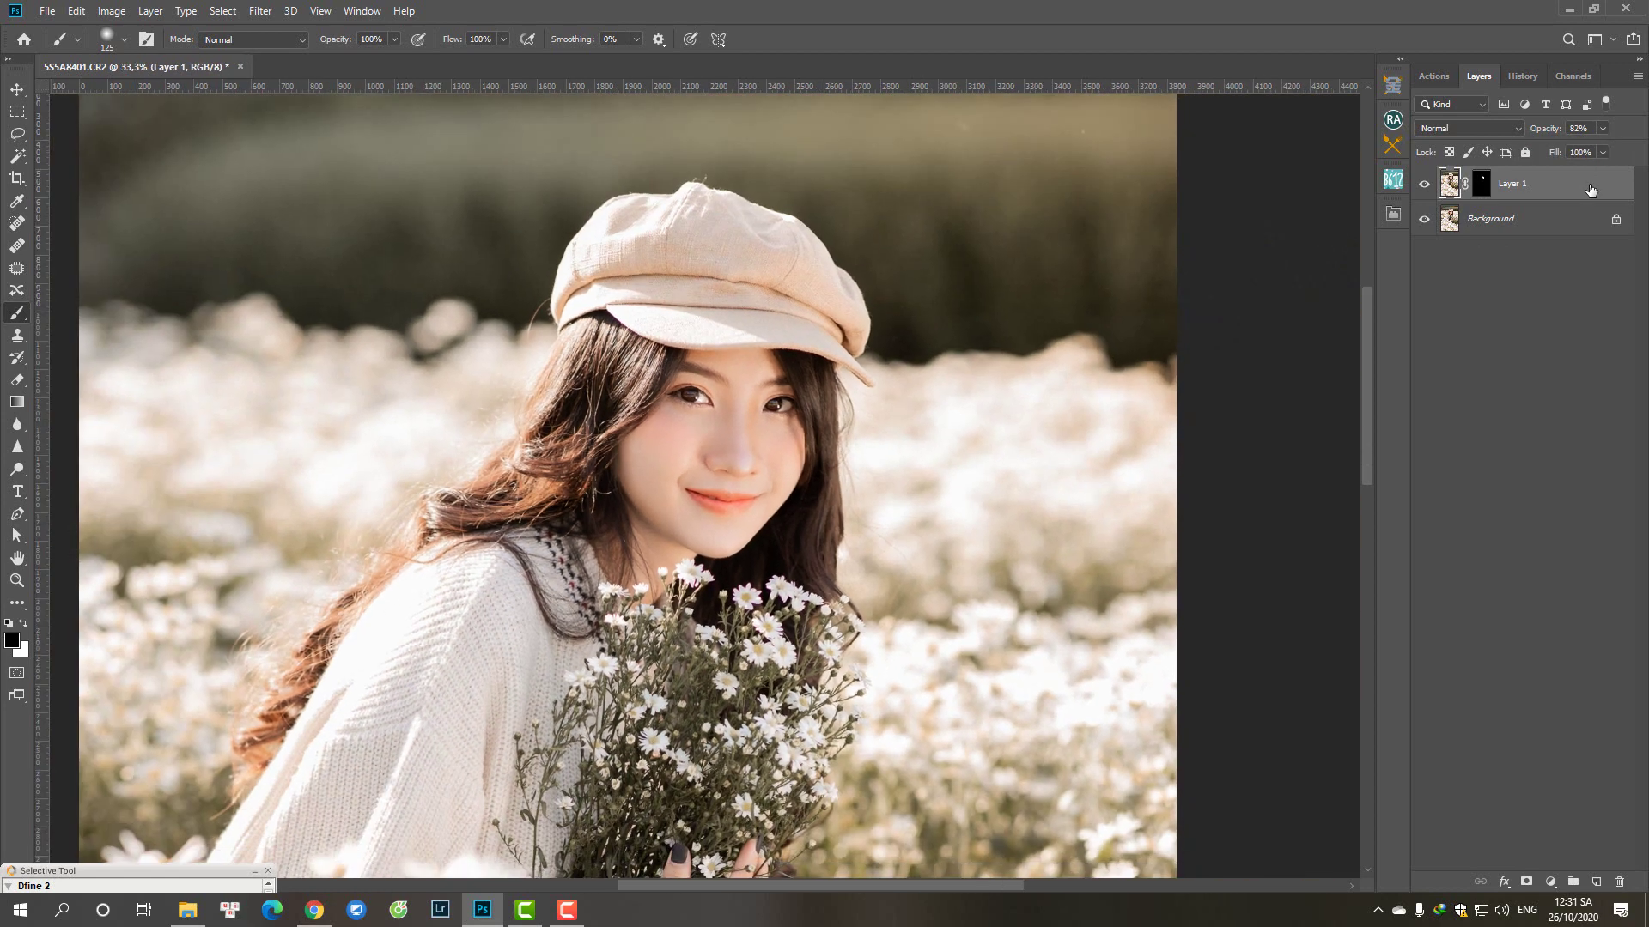
pyautogui.hotkey('ctrl', '-')
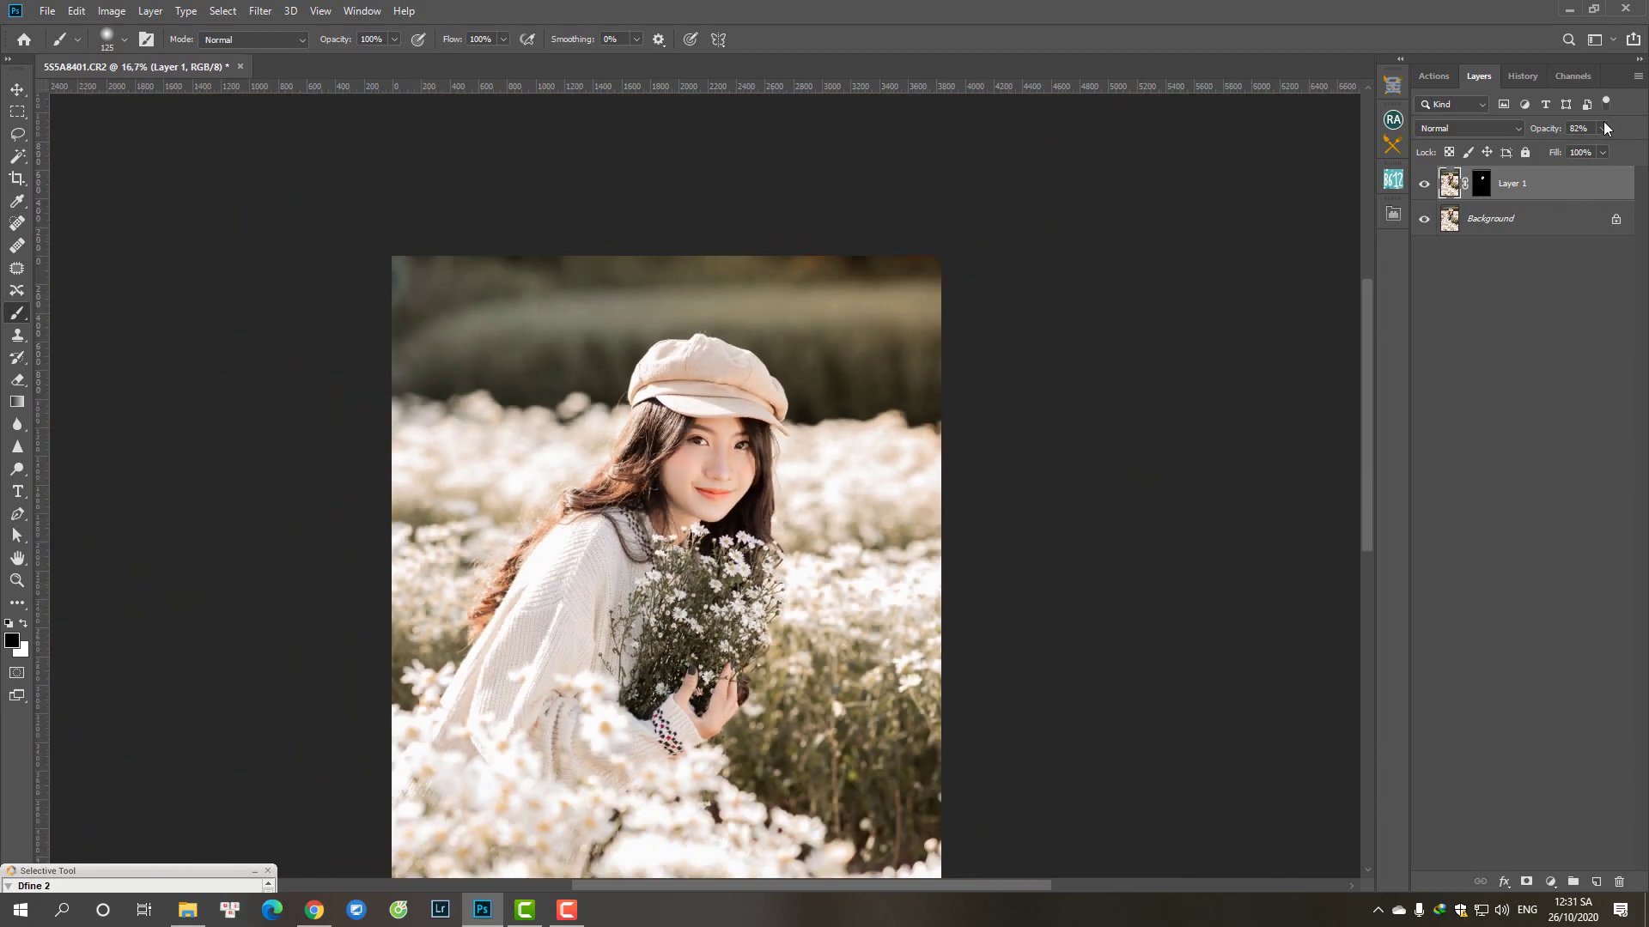
# - Ease Layer 1 to 74% opacity and merge it into the background
pyautogui.click(1603, 128)
pyautogui.hotkey('ctrl', 'e')
pyautogui.hotkey('ctrl', '-')
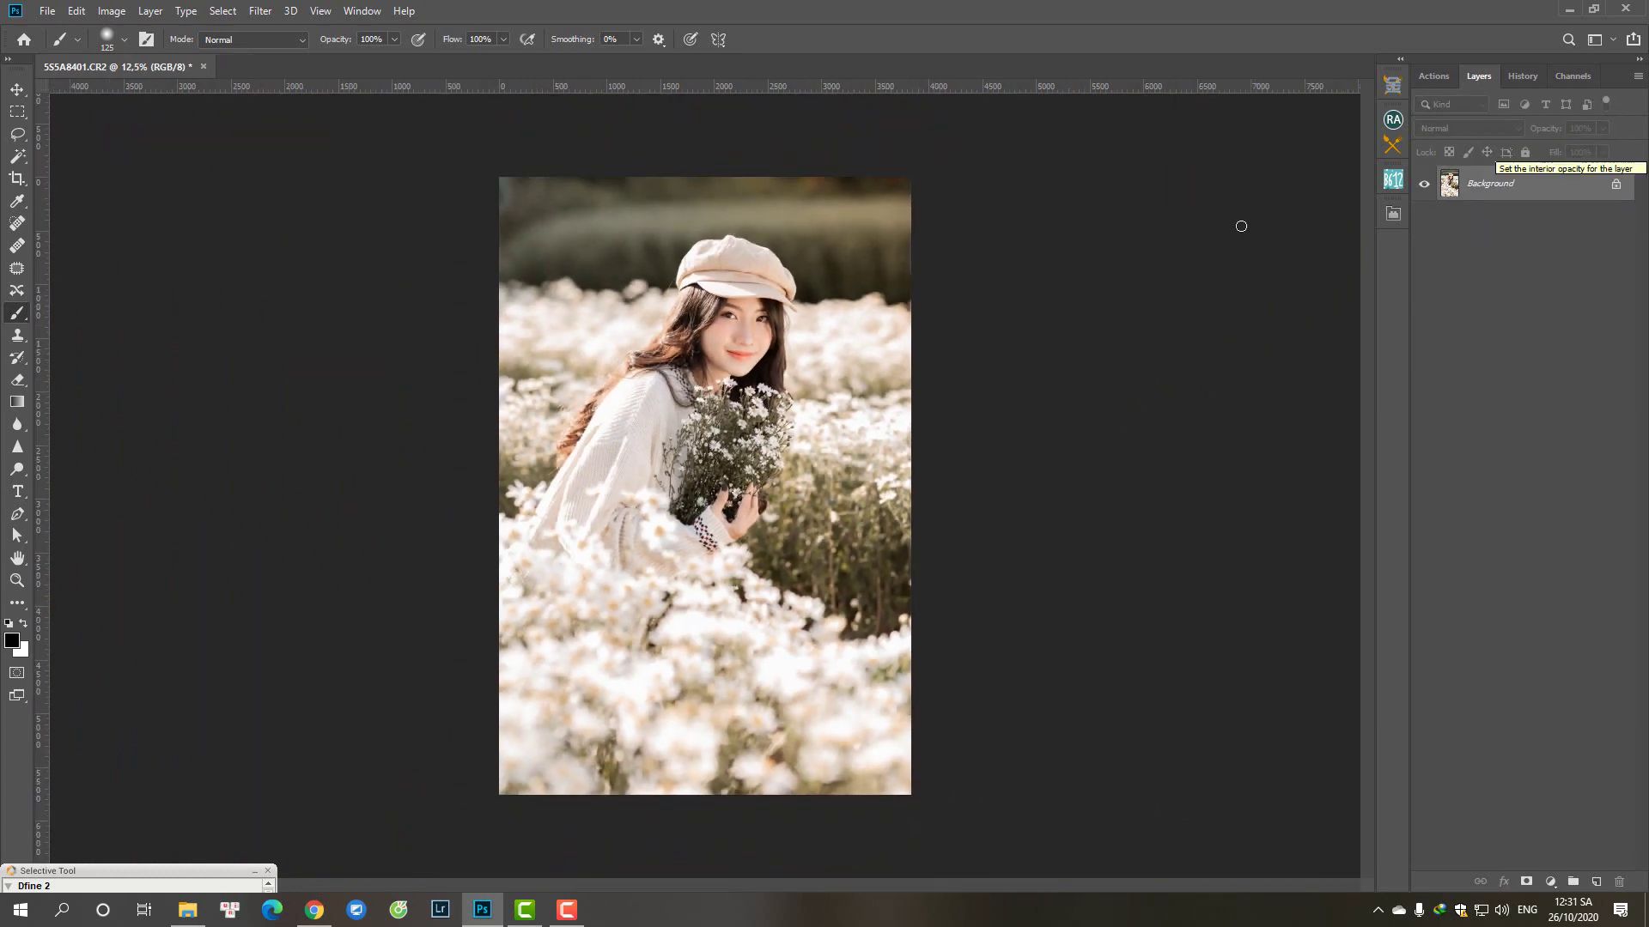
pyautogui.hotkey('ctrl', '+')
pyautogui.hotkey('ctrl', '+')
pyautogui.hotkey('ctrl', '+')
pyautogui.hotkey('ctrl', '+')
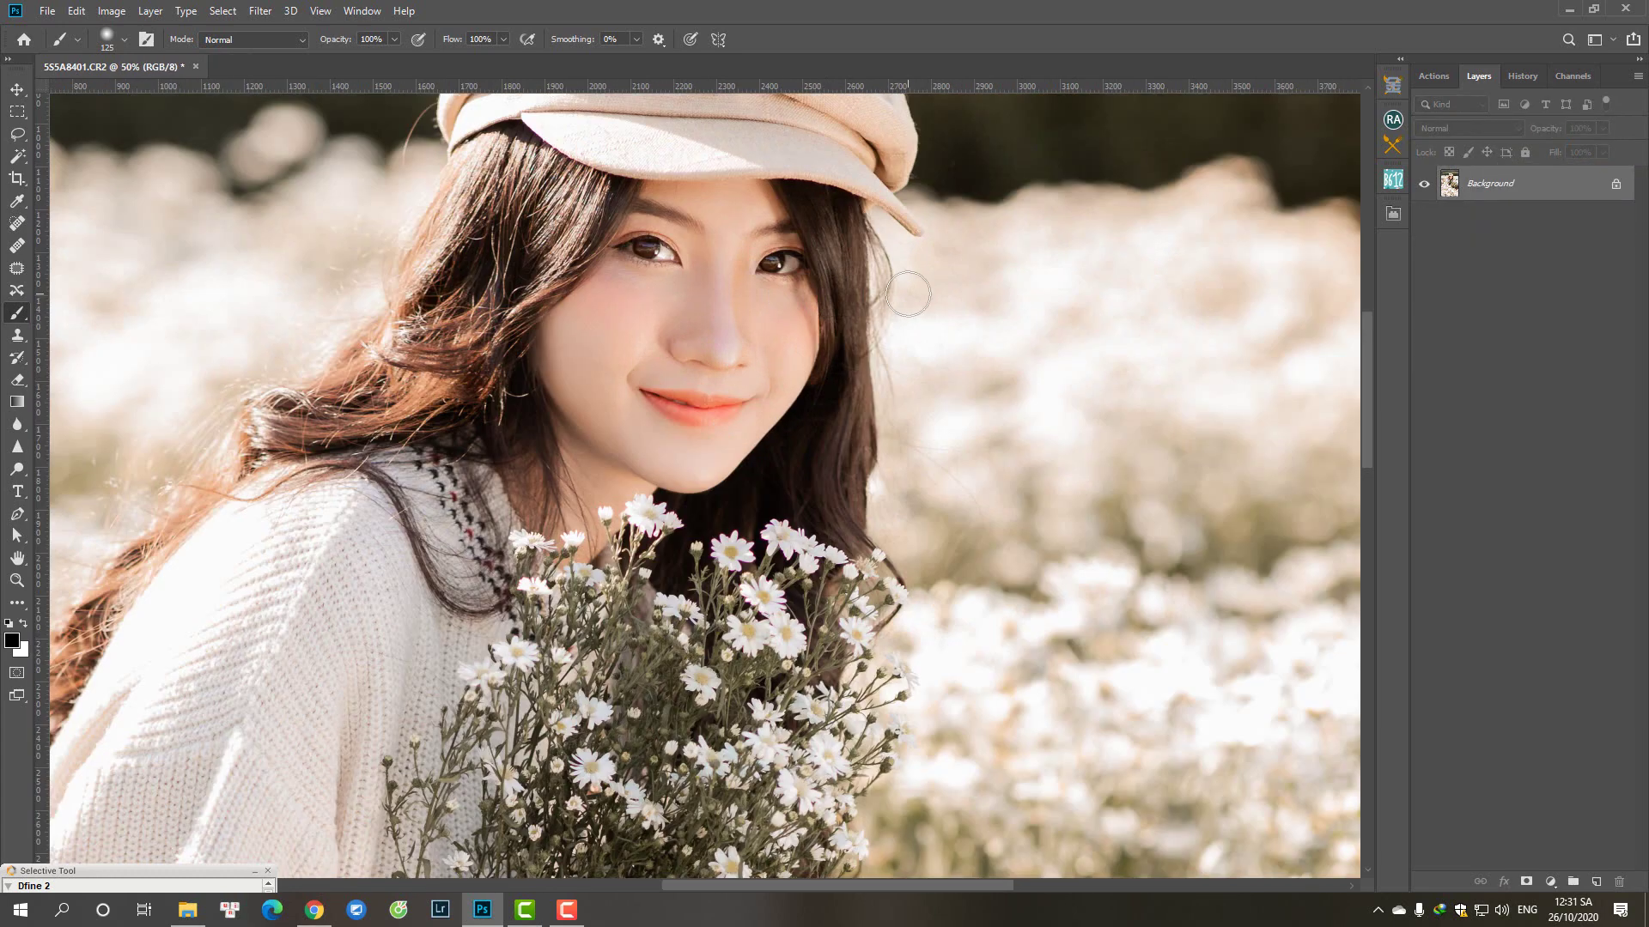
pyautogui.hotkey('ctrl', '-')
pyautogui.hotkey('ctrl', '-')
pyautogui.hotkey('ctrl', '-')
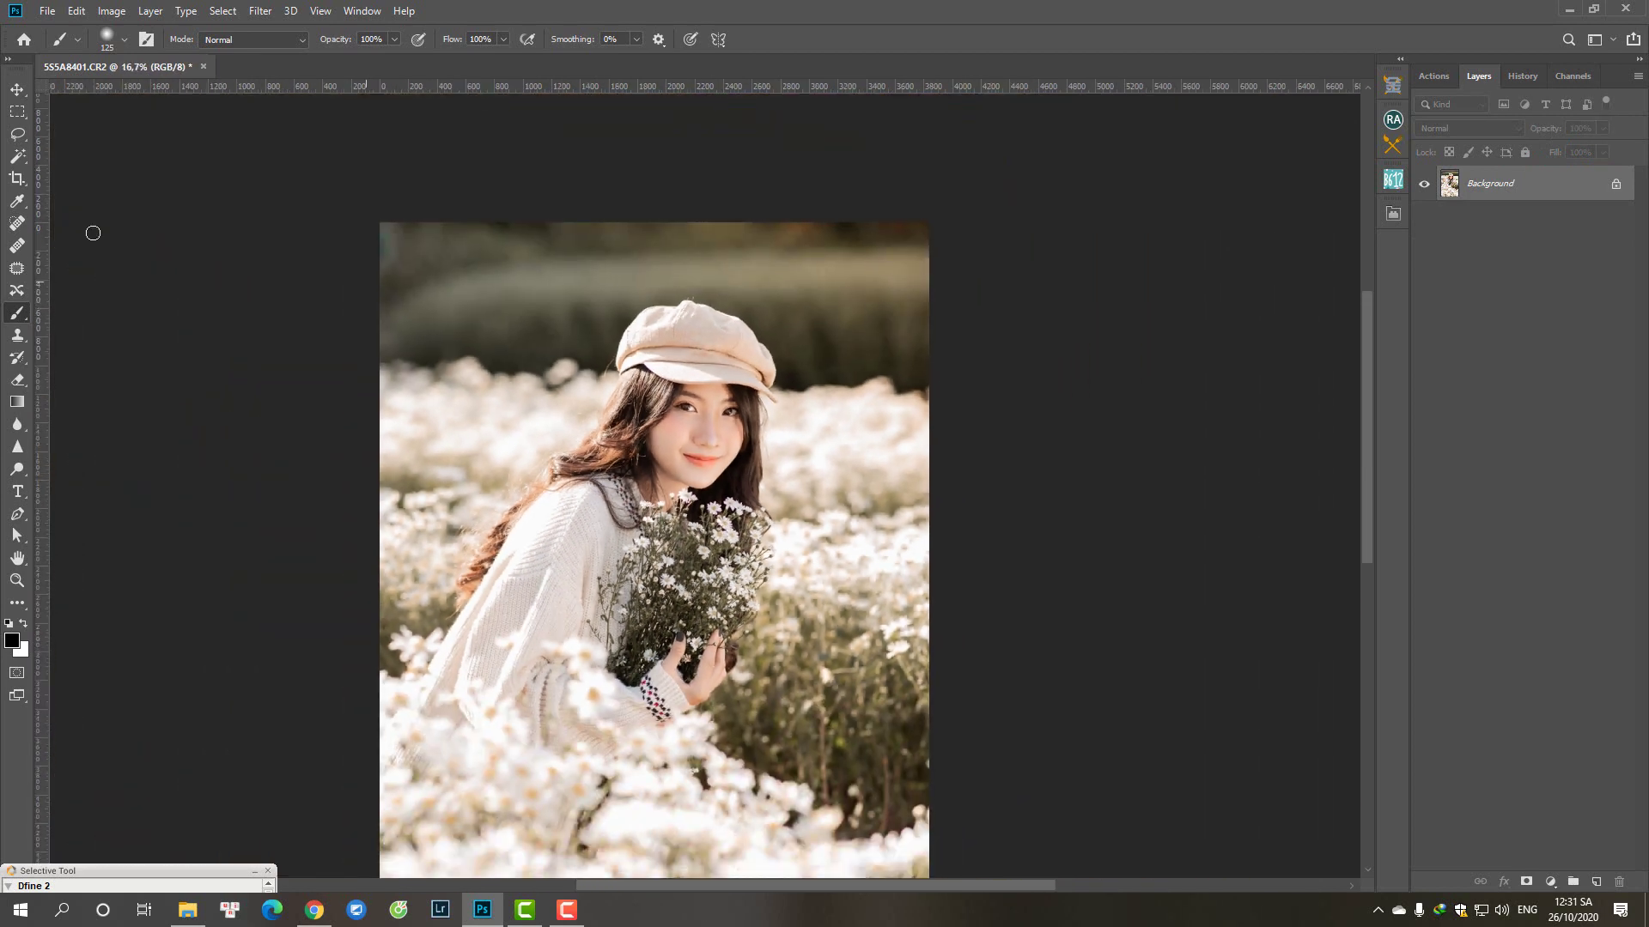
# - Set up the Sharpen tool at 30% strength with a 500-size brush
pyautogui.click(24, 439)
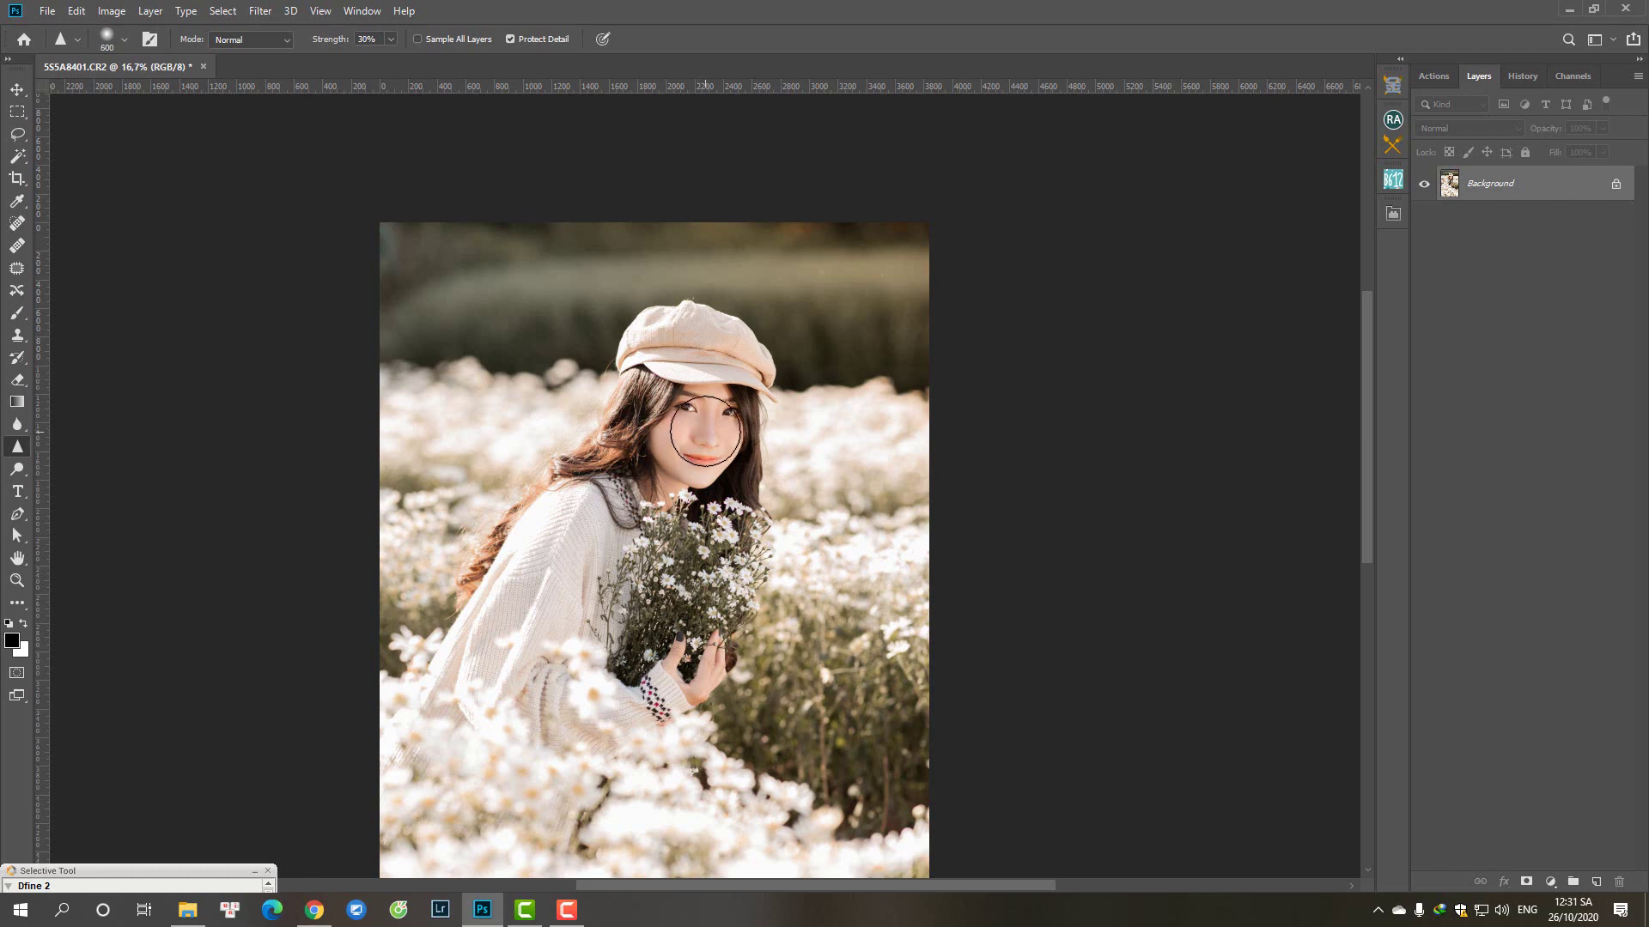
pyautogui.press(']')
pyautogui.press(']')
pyautogui.press(']')
pyautogui.press('[')
pyautogui.hotkey('ctrl', '+')
pyautogui.hotkey('ctrl', '+')
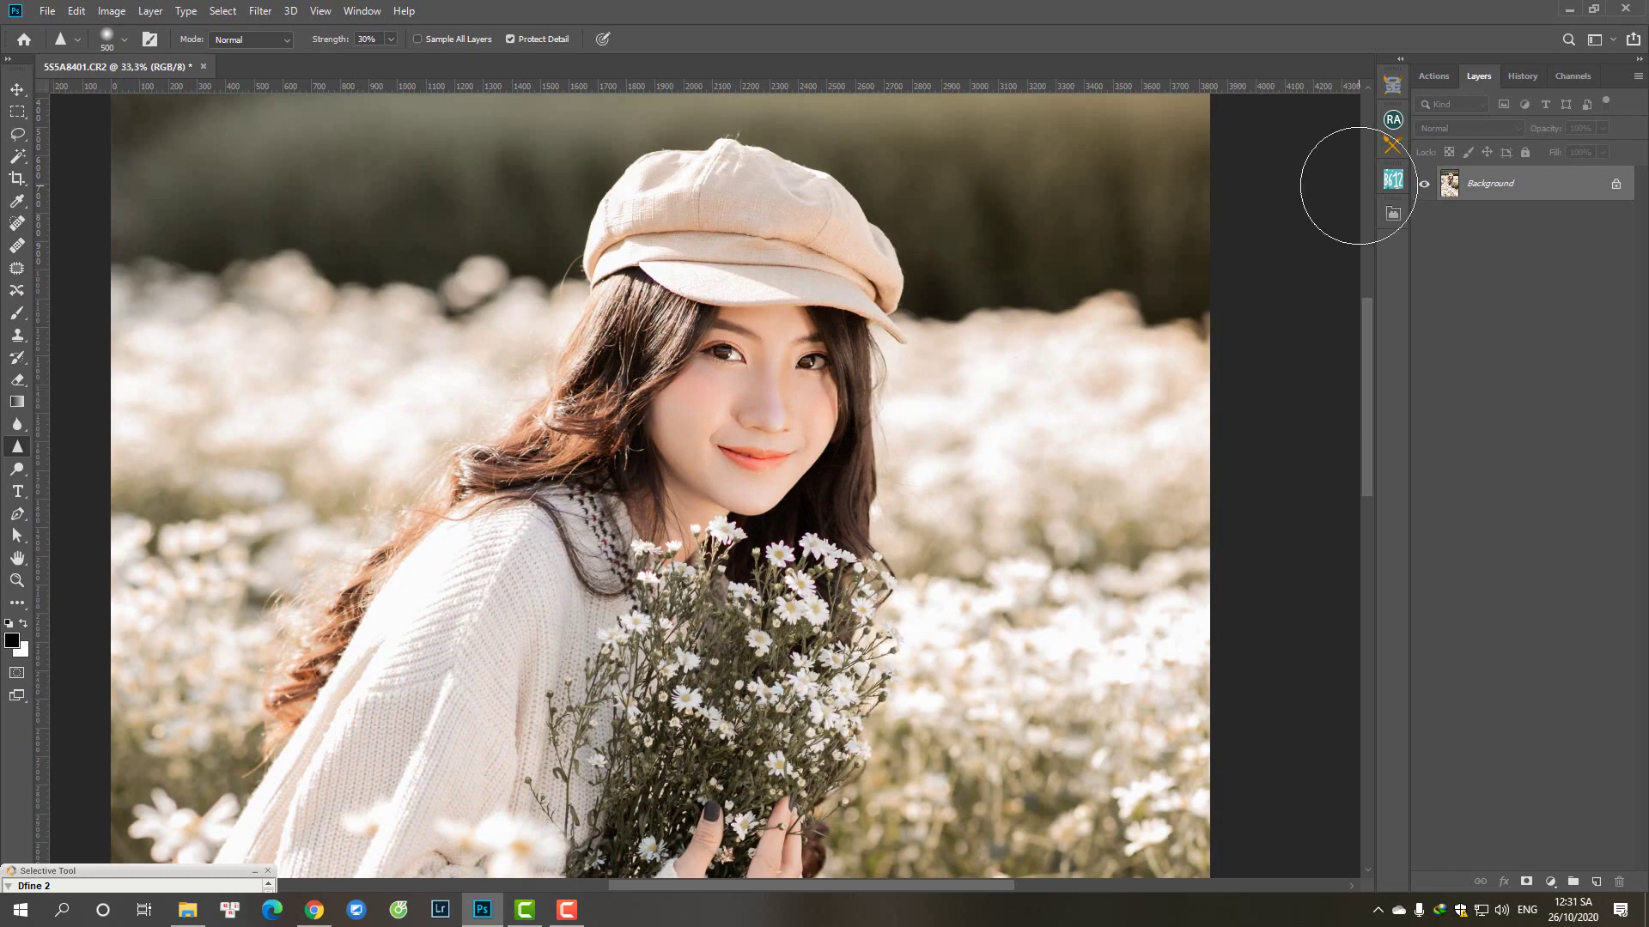
# - Apply a second Liquify pass around the mouth with a 50-size brush
pyautogui.hotkey('shift', 'ctrl', 'x')
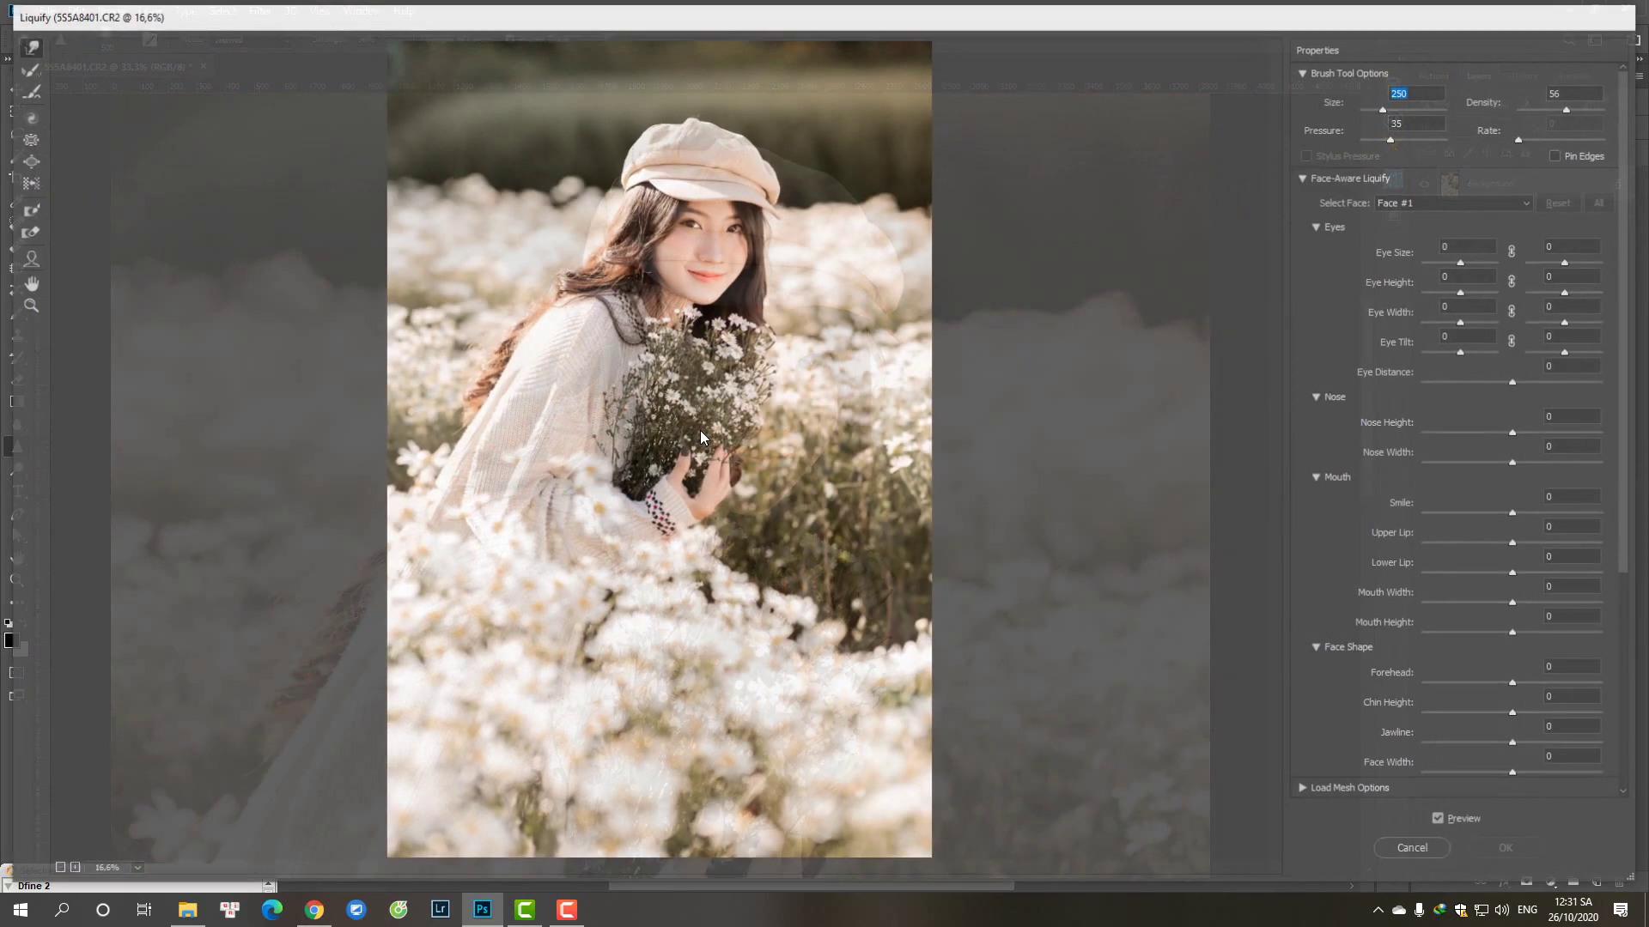
pyautogui.hotkey('ctrl', '0')
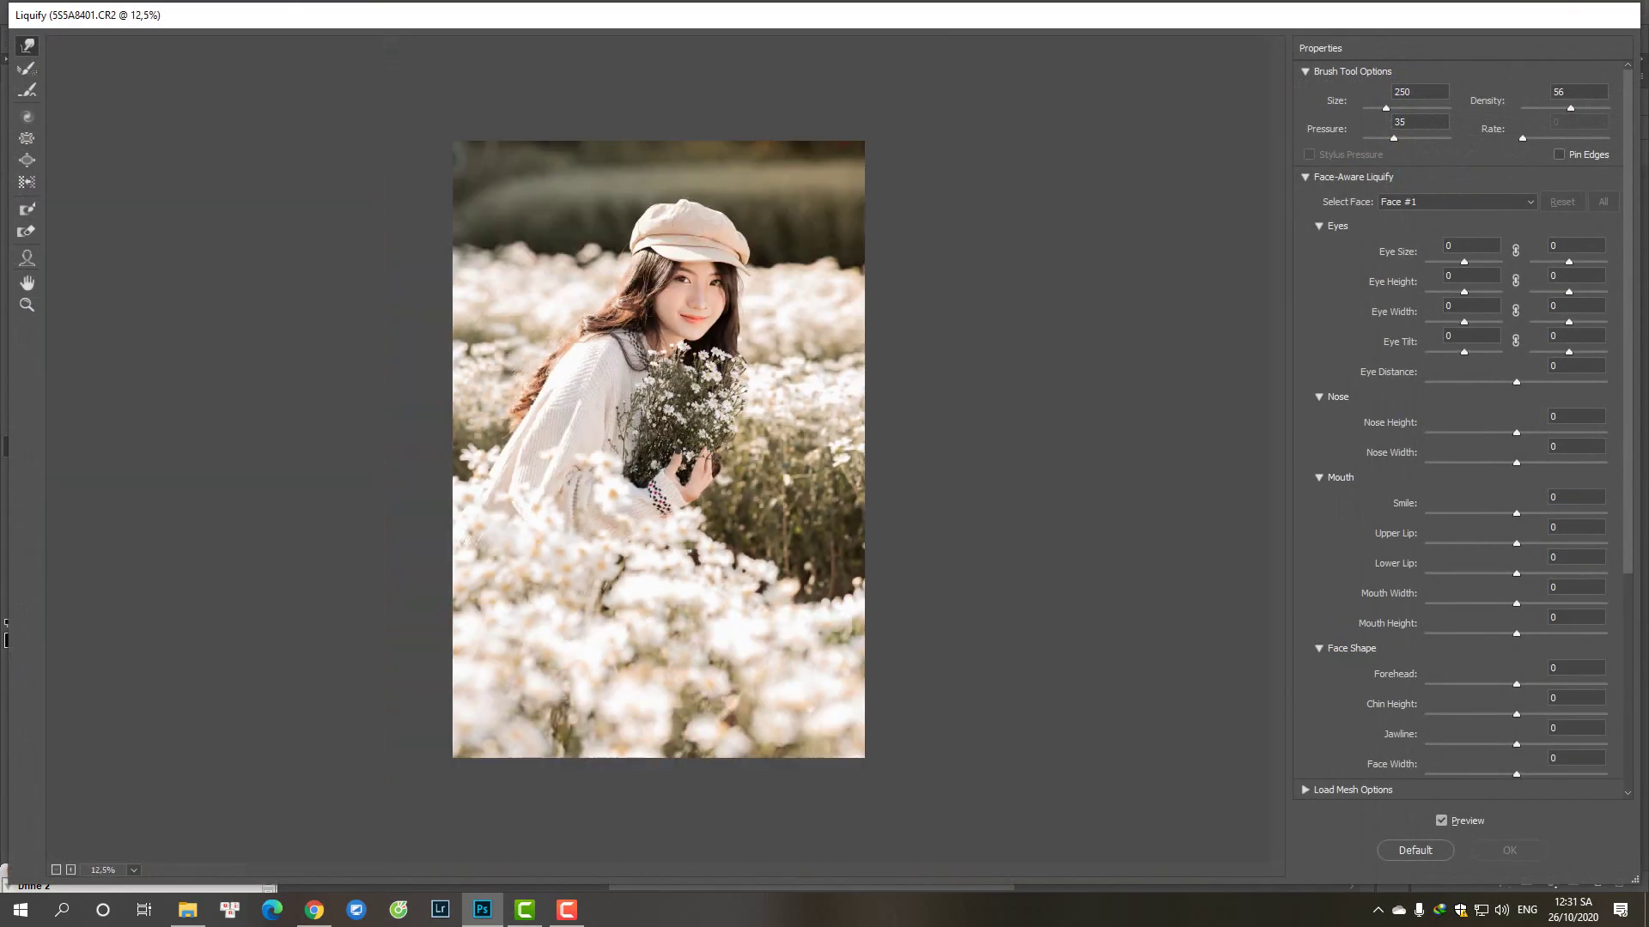
pyautogui.click(687, 310)
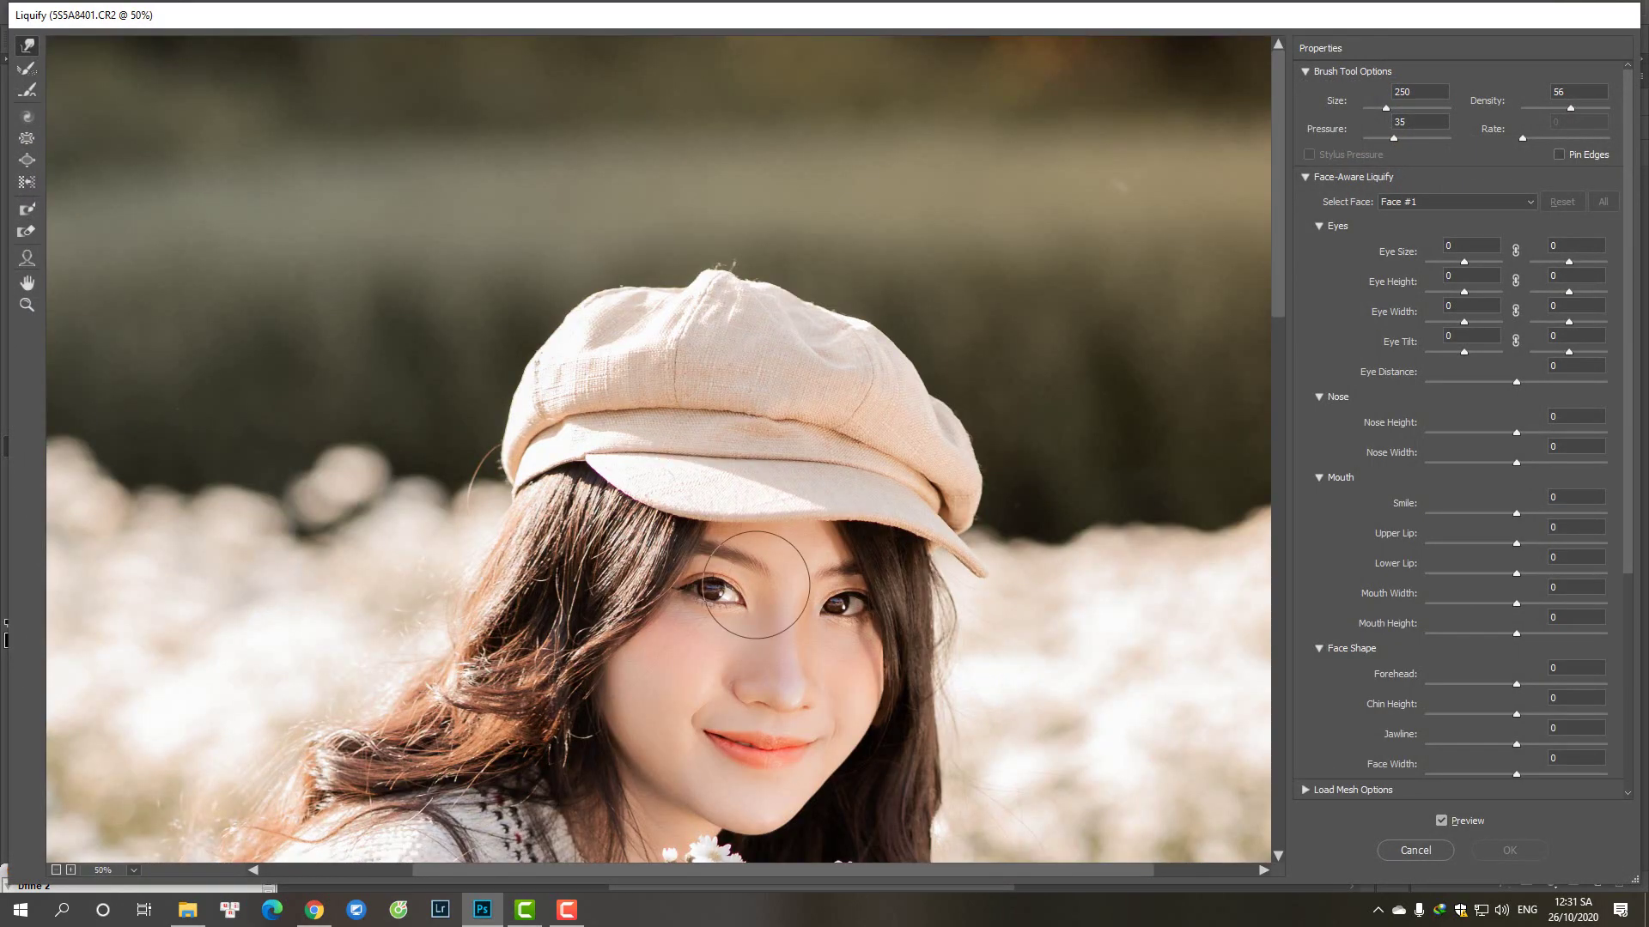
pyautogui.press('[')
pyautogui.press('[')
pyautogui.press('[')
pyautogui.press('[')
pyautogui.press('[')
pyautogui.press('[')
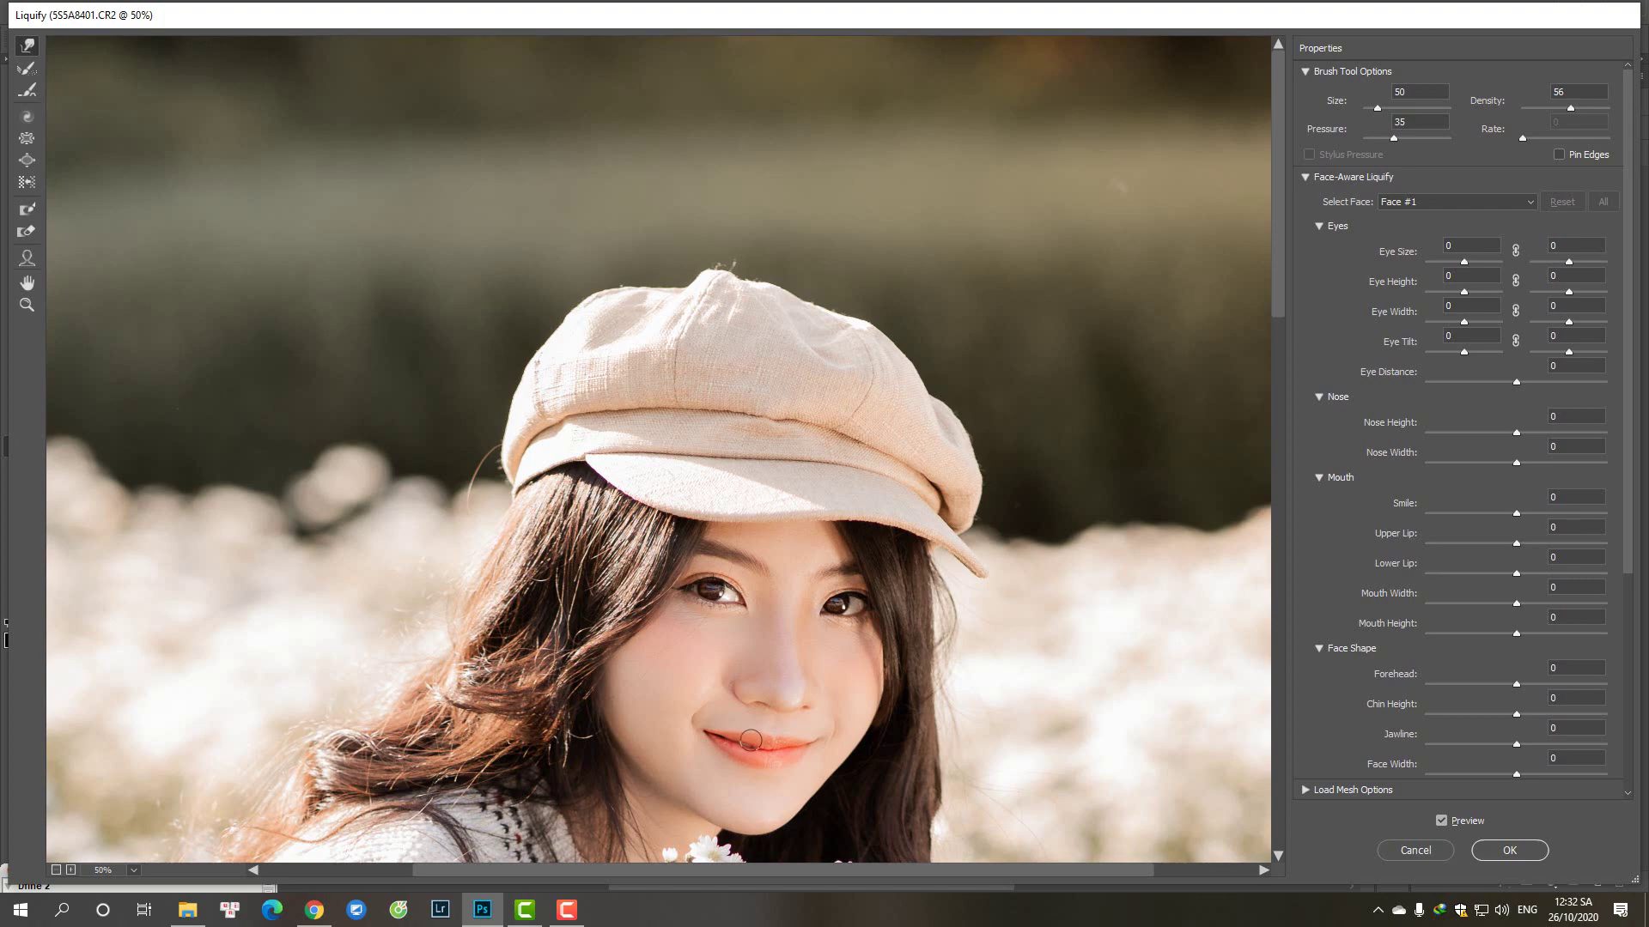
pyautogui.press('Return')
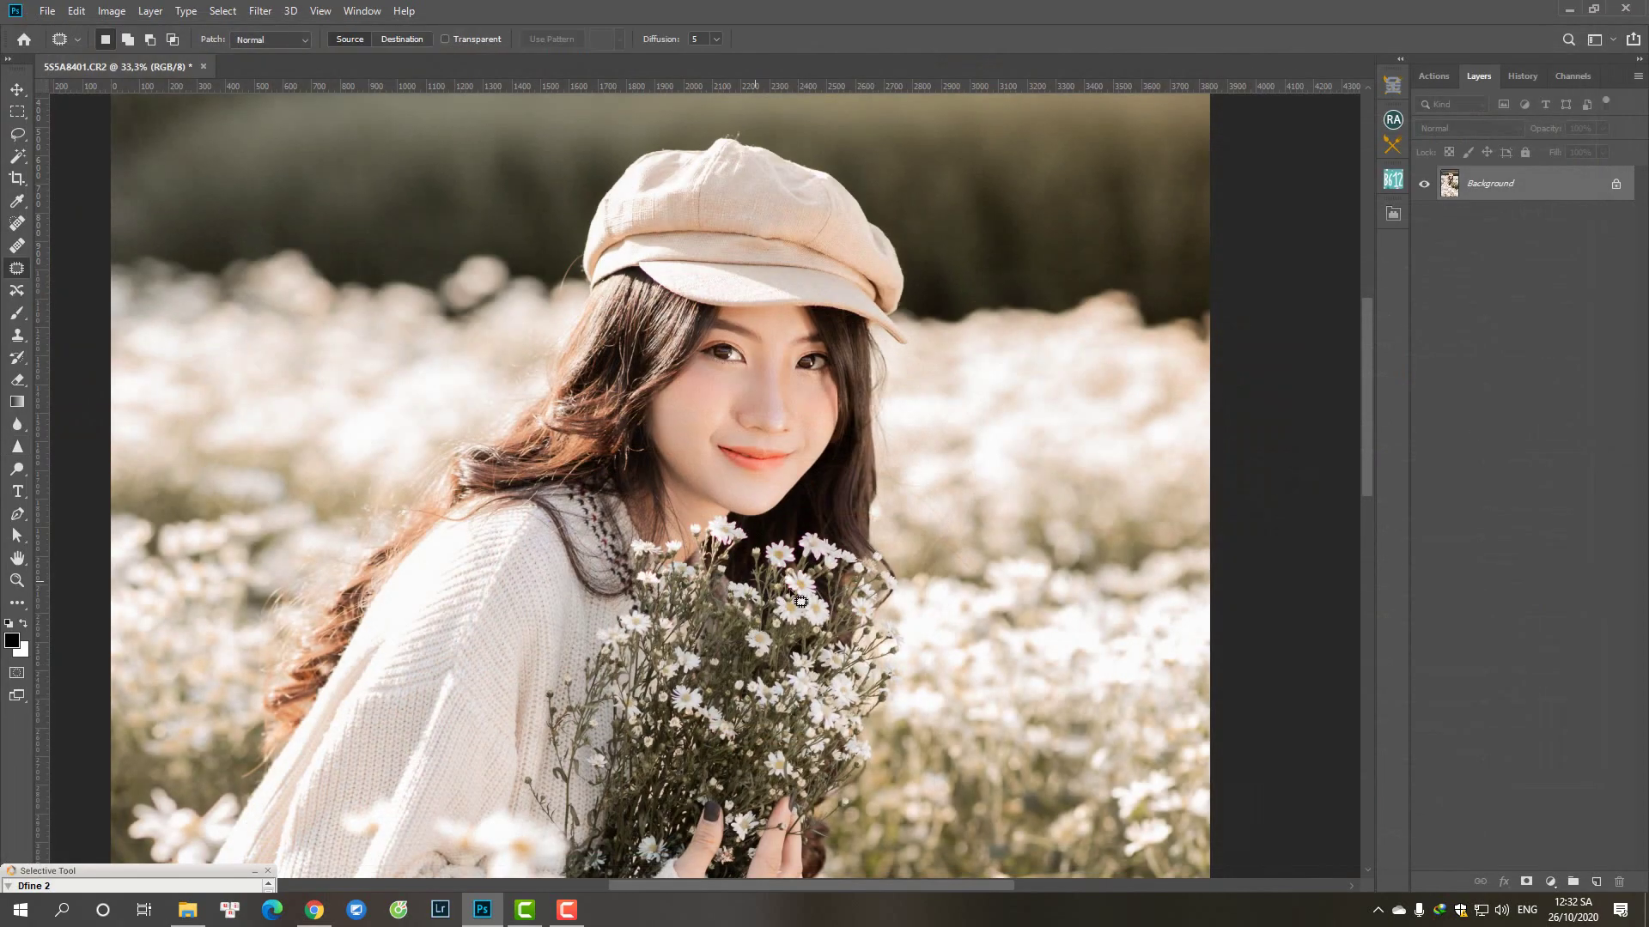
pyautogui.scroll(5, 795, 449)
pyautogui.scroll(5, 544, 486)
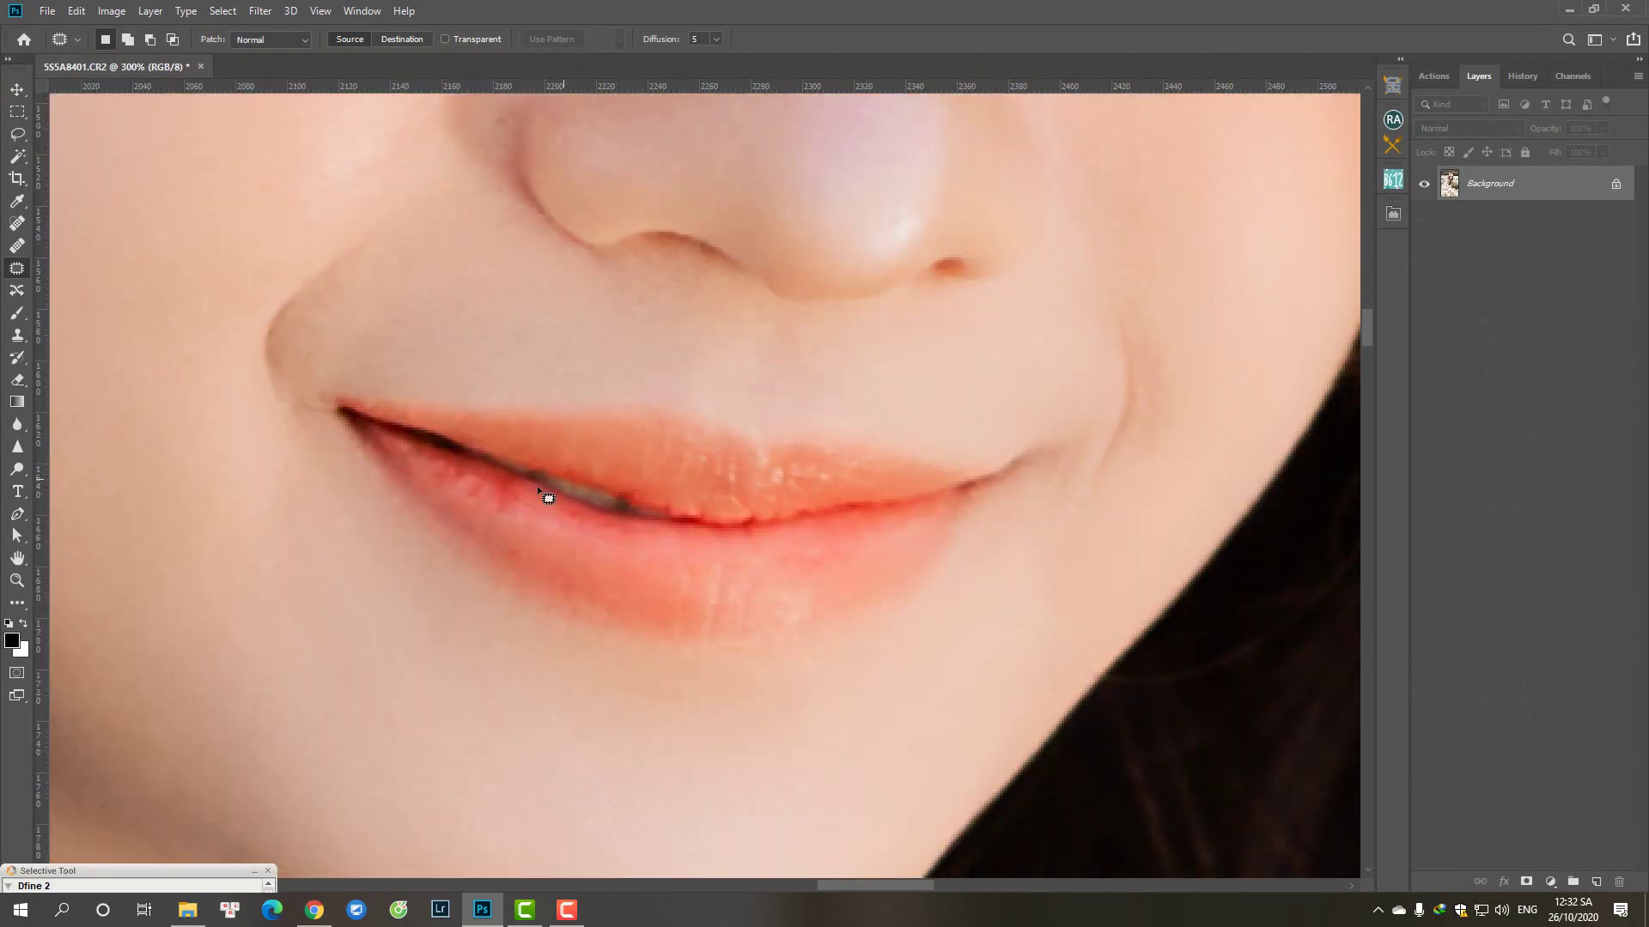
pyautogui.click(471, 480)
pyautogui.click(472, 482)
pyautogui.click(468, 515)
pyautogui.click(512, 501)
pyautogui.click(512, 519)
pyautogui.moveTo(482, 511)
pyautogui.mouseDown()
pyautogui.moveTo(449, 493)
pyautogui.moveTo(523, 543)
pyautogui.mouseUp()
pyautogui.click(486, 520)
pyautogui.click(491, 530)
pyautogui.click(528, 542)
pyautogui.moveTo(457, 468); pyautogui.dragTo(520, 525)
pyautogui.click(520, 501)
pyautogui.click(534, 541)
pyautogui.scroll(-10, 788, 593)
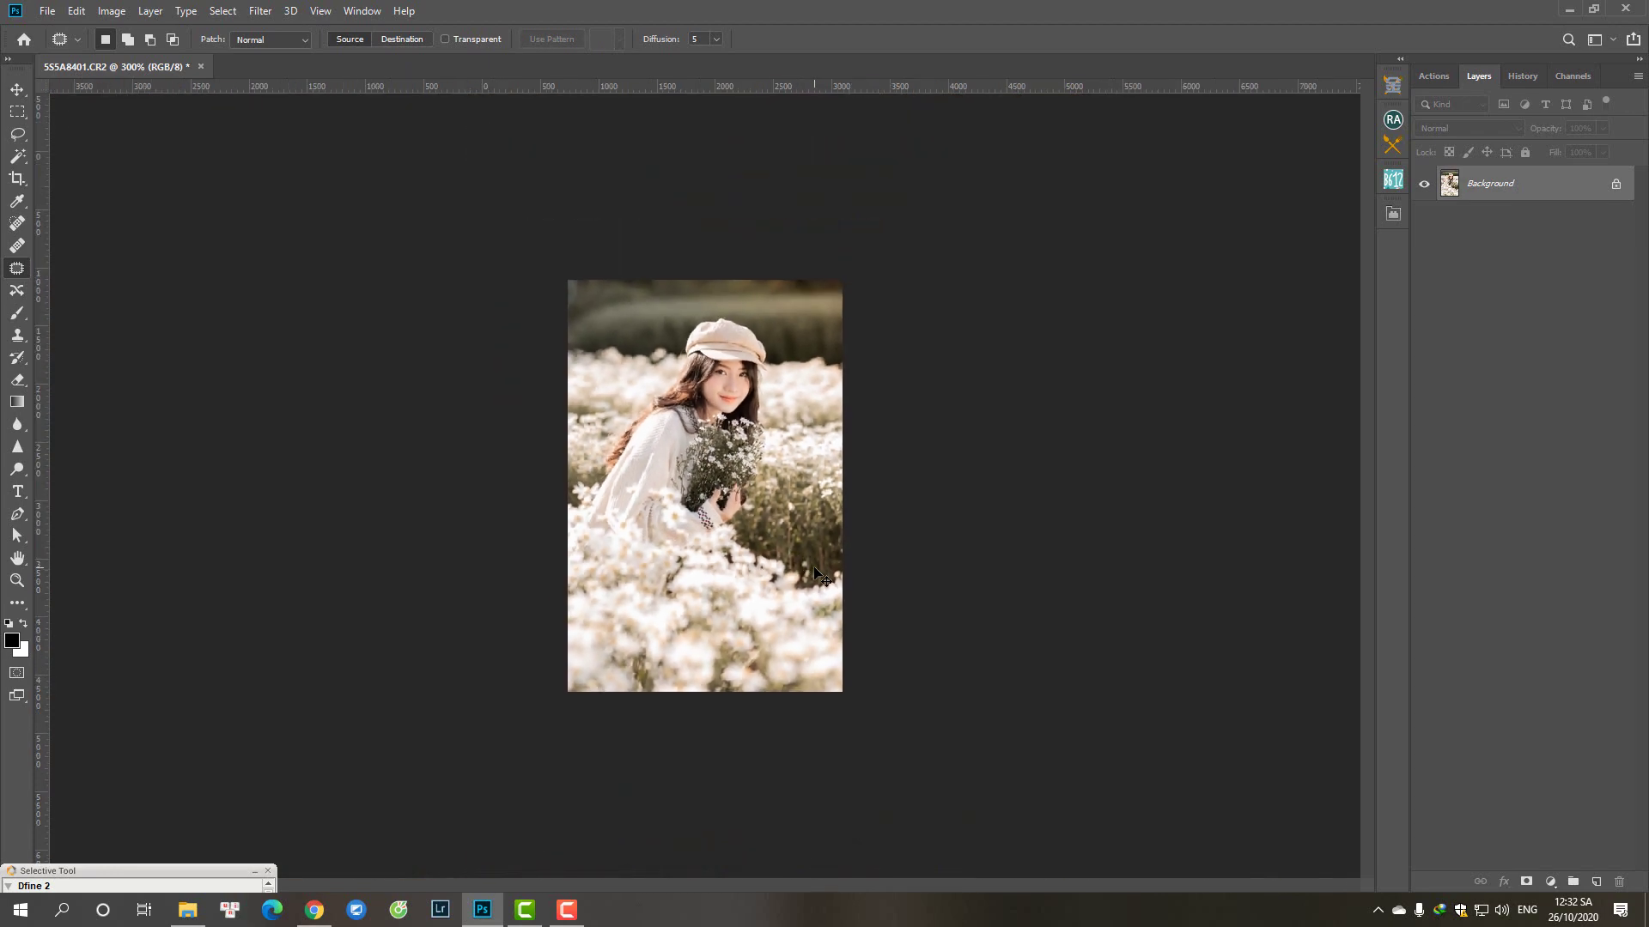
# - Crop a few pixels off the top and bottom, leaving about 5568 px height
pyautogui.hotkey('ctrl', '+')
pyautogui.press('c')
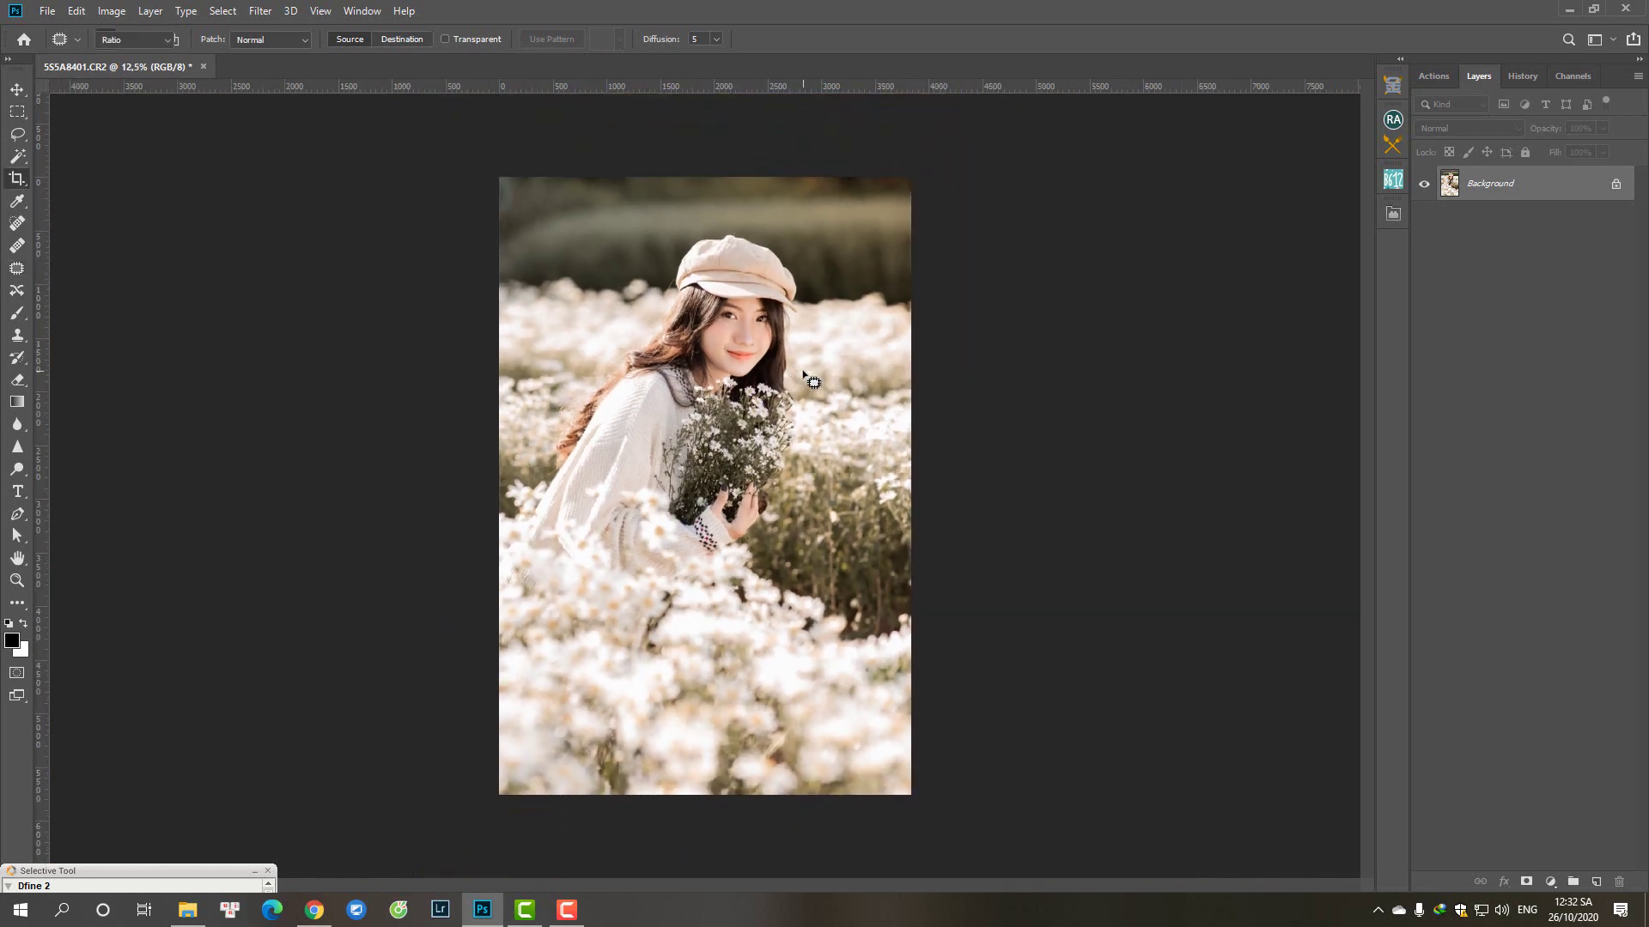
pyautogui.moveTo(706, 791); pyautogui.dragTo(706, 785)
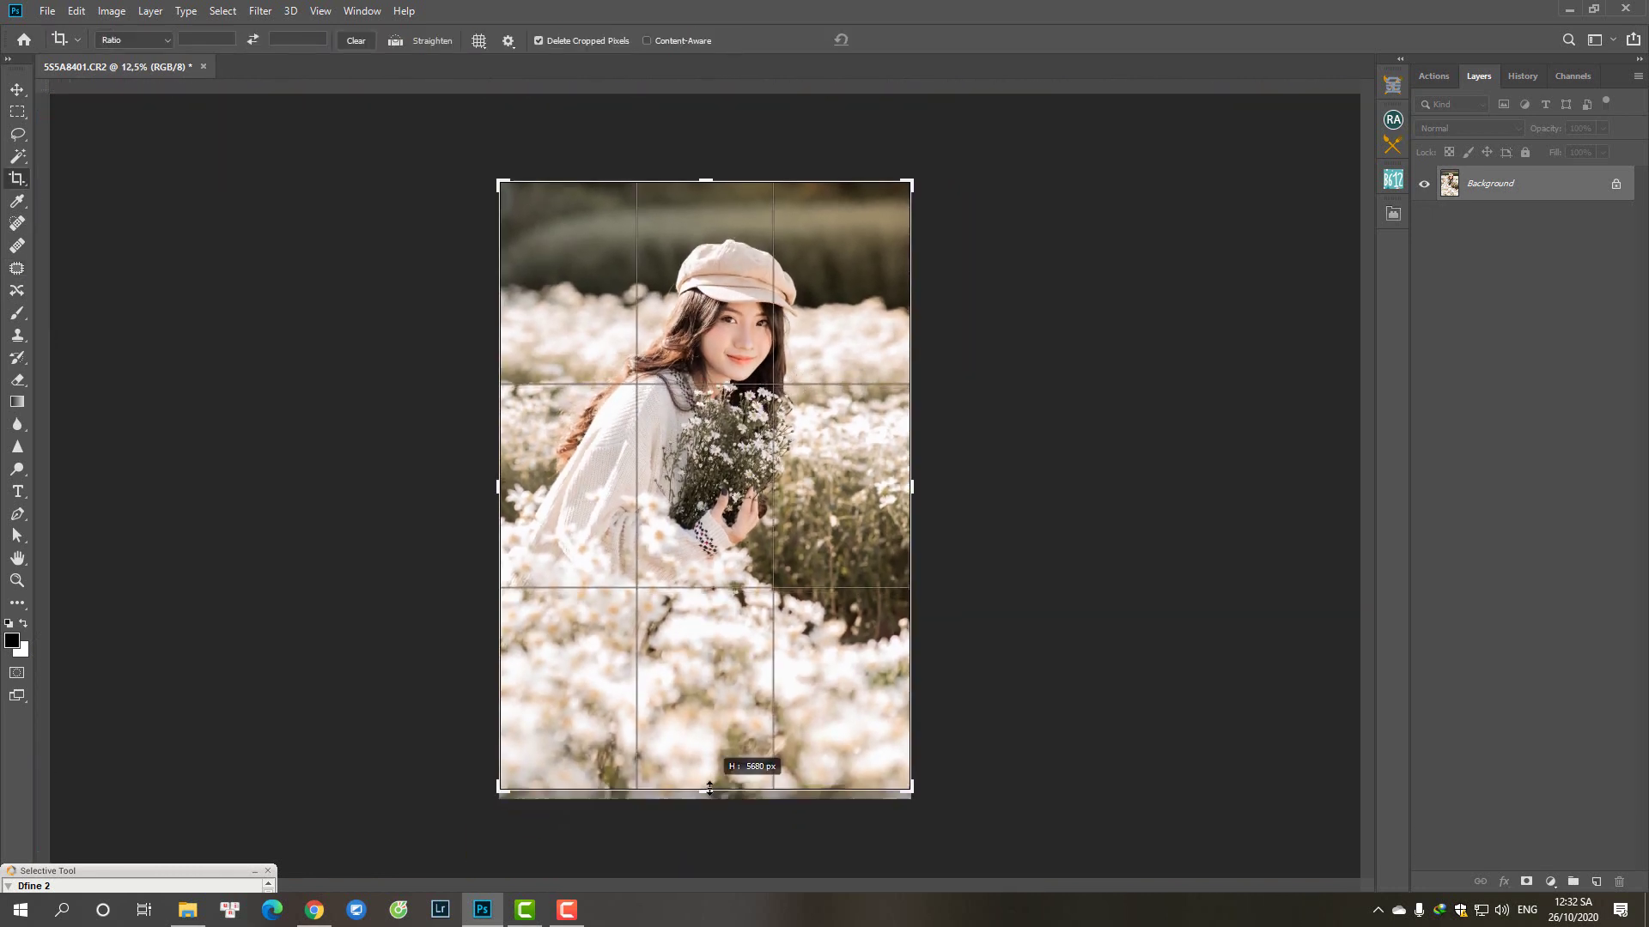
pyautogui.moveTo(713, 179); pyautogui.dragTo(713, 186)
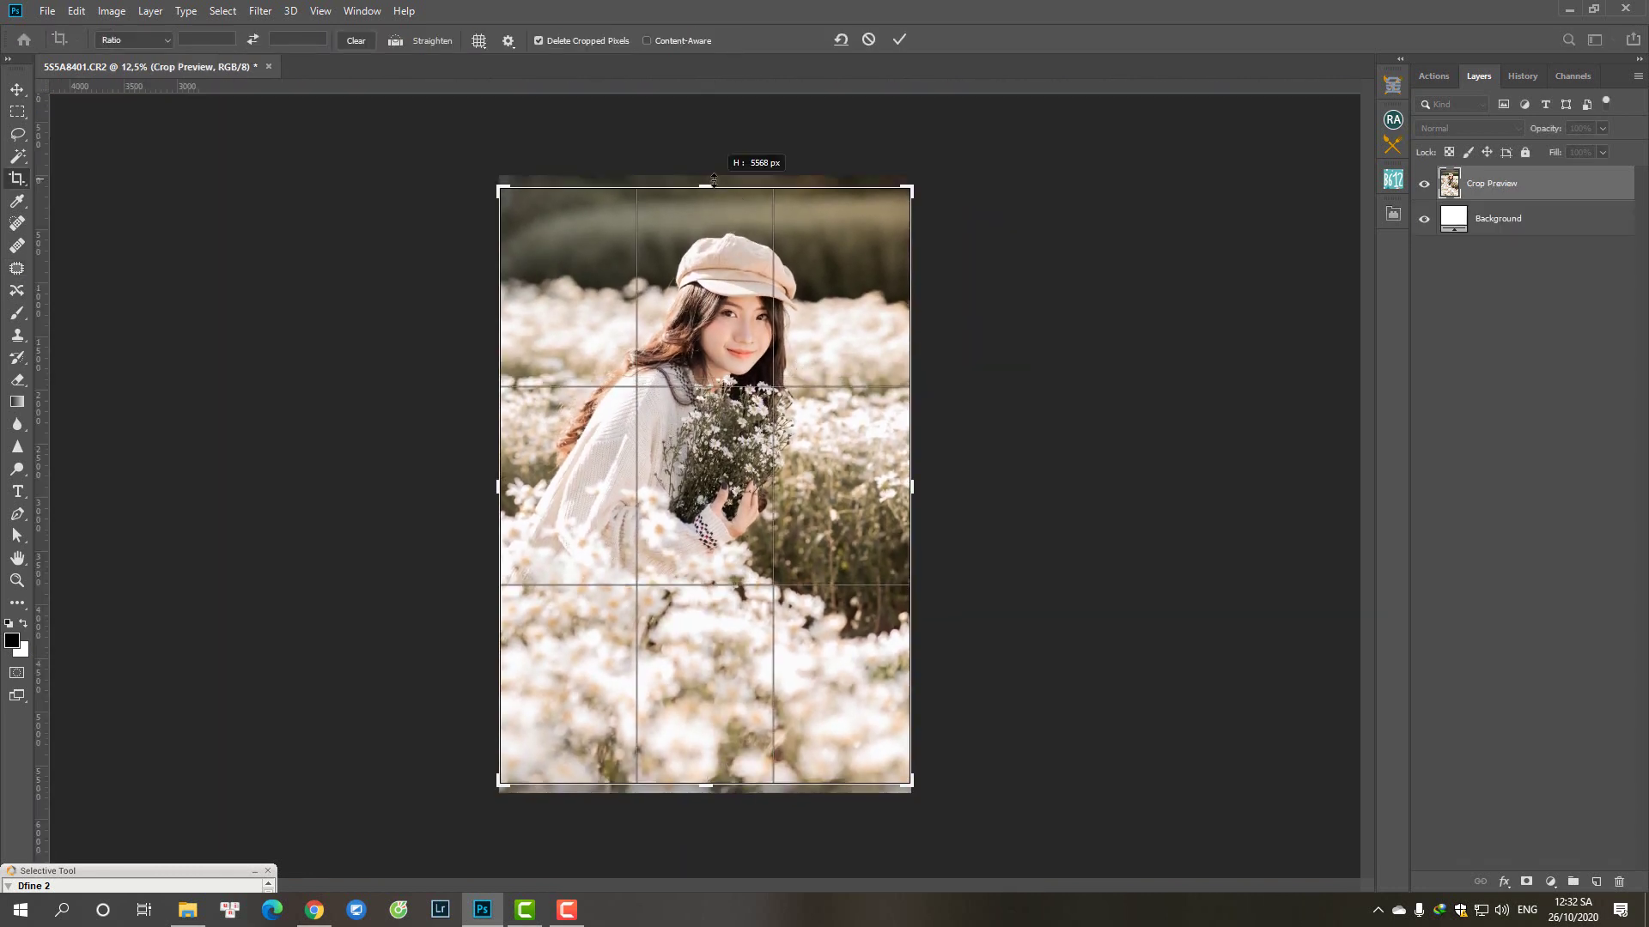
pyautogui.press('Return')
# - Switch to the Eraser for the signature stamp and check the top-right corner
pyautogui.press('e')
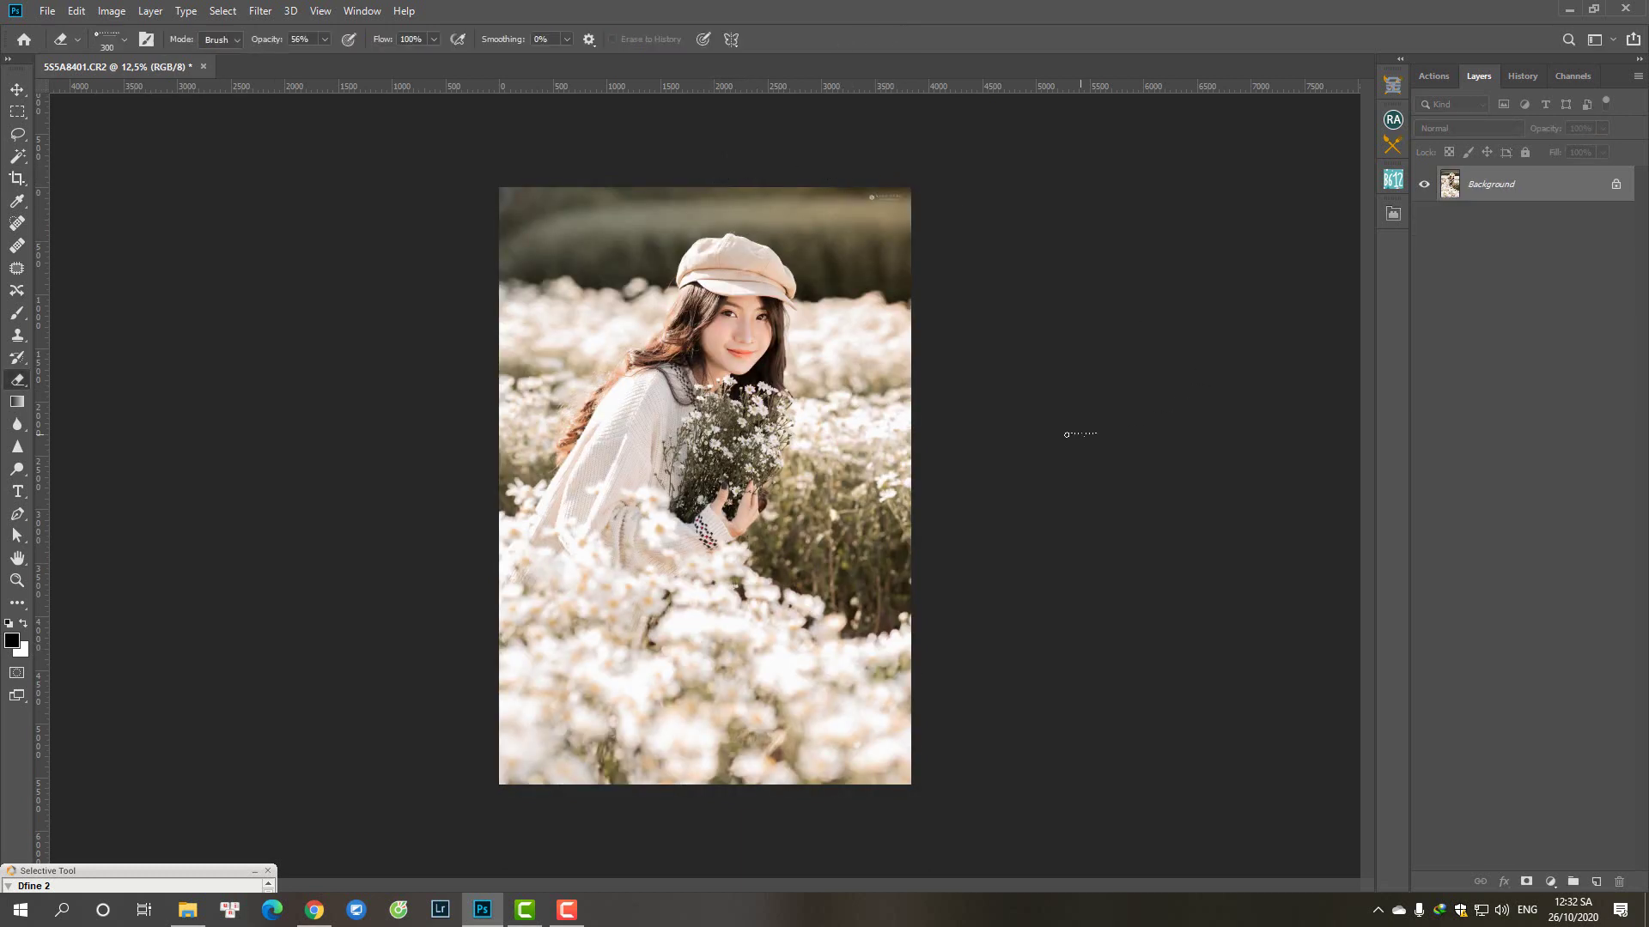
pyautogui.hotkey('ctrl', '+')
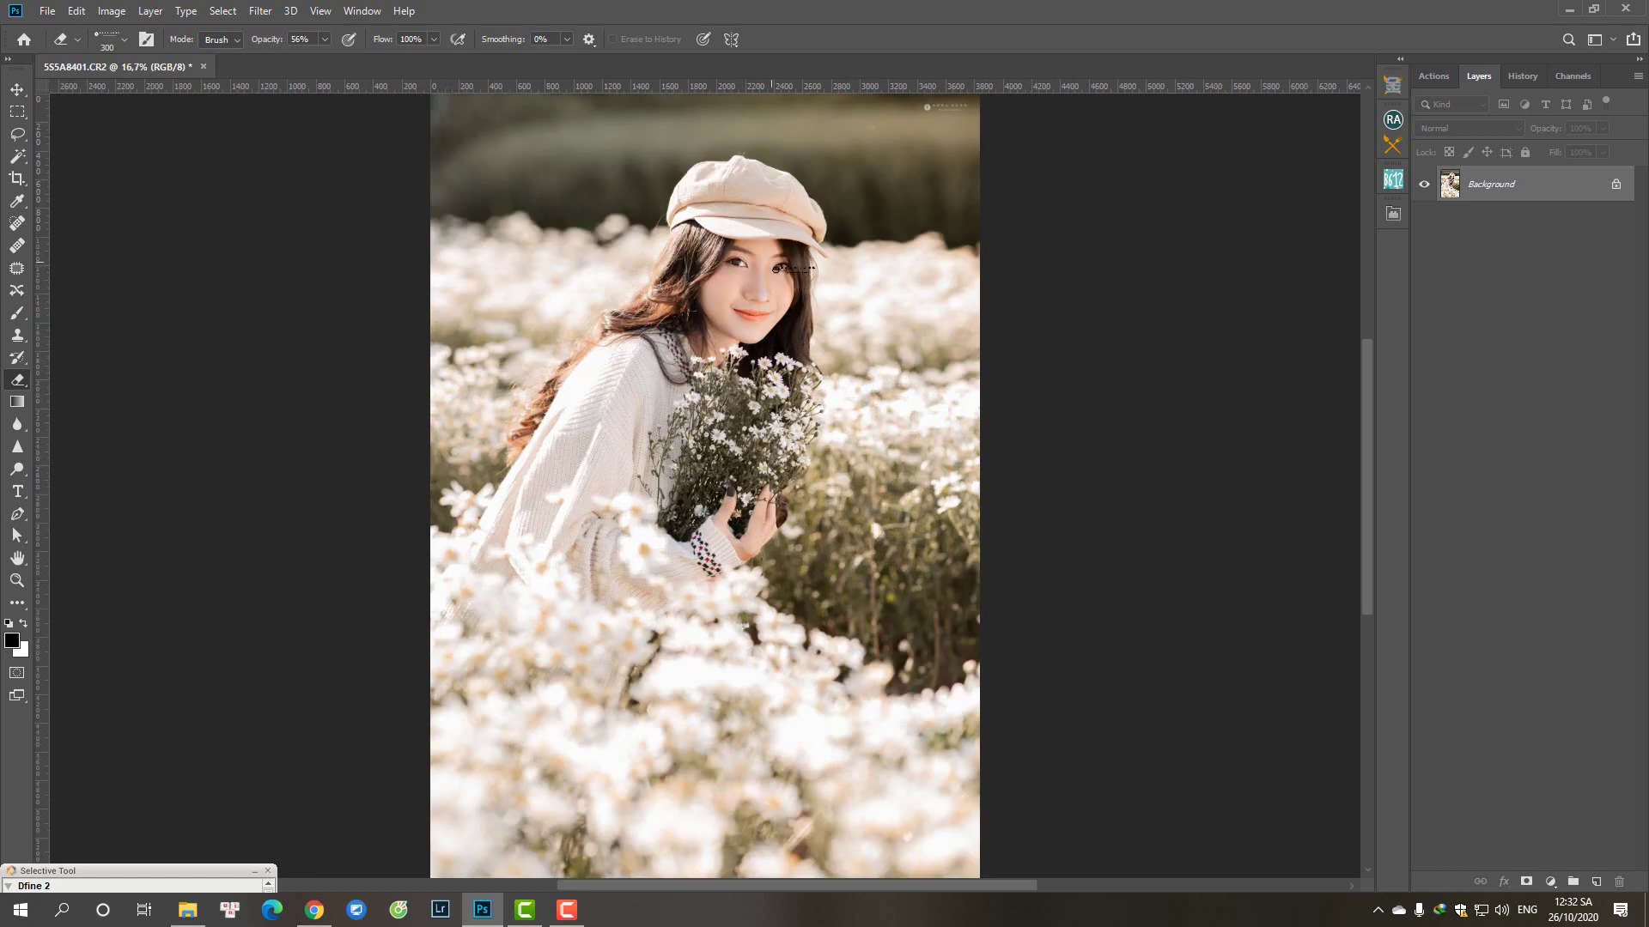
pyautogui.hotkey('ctrl', '-')
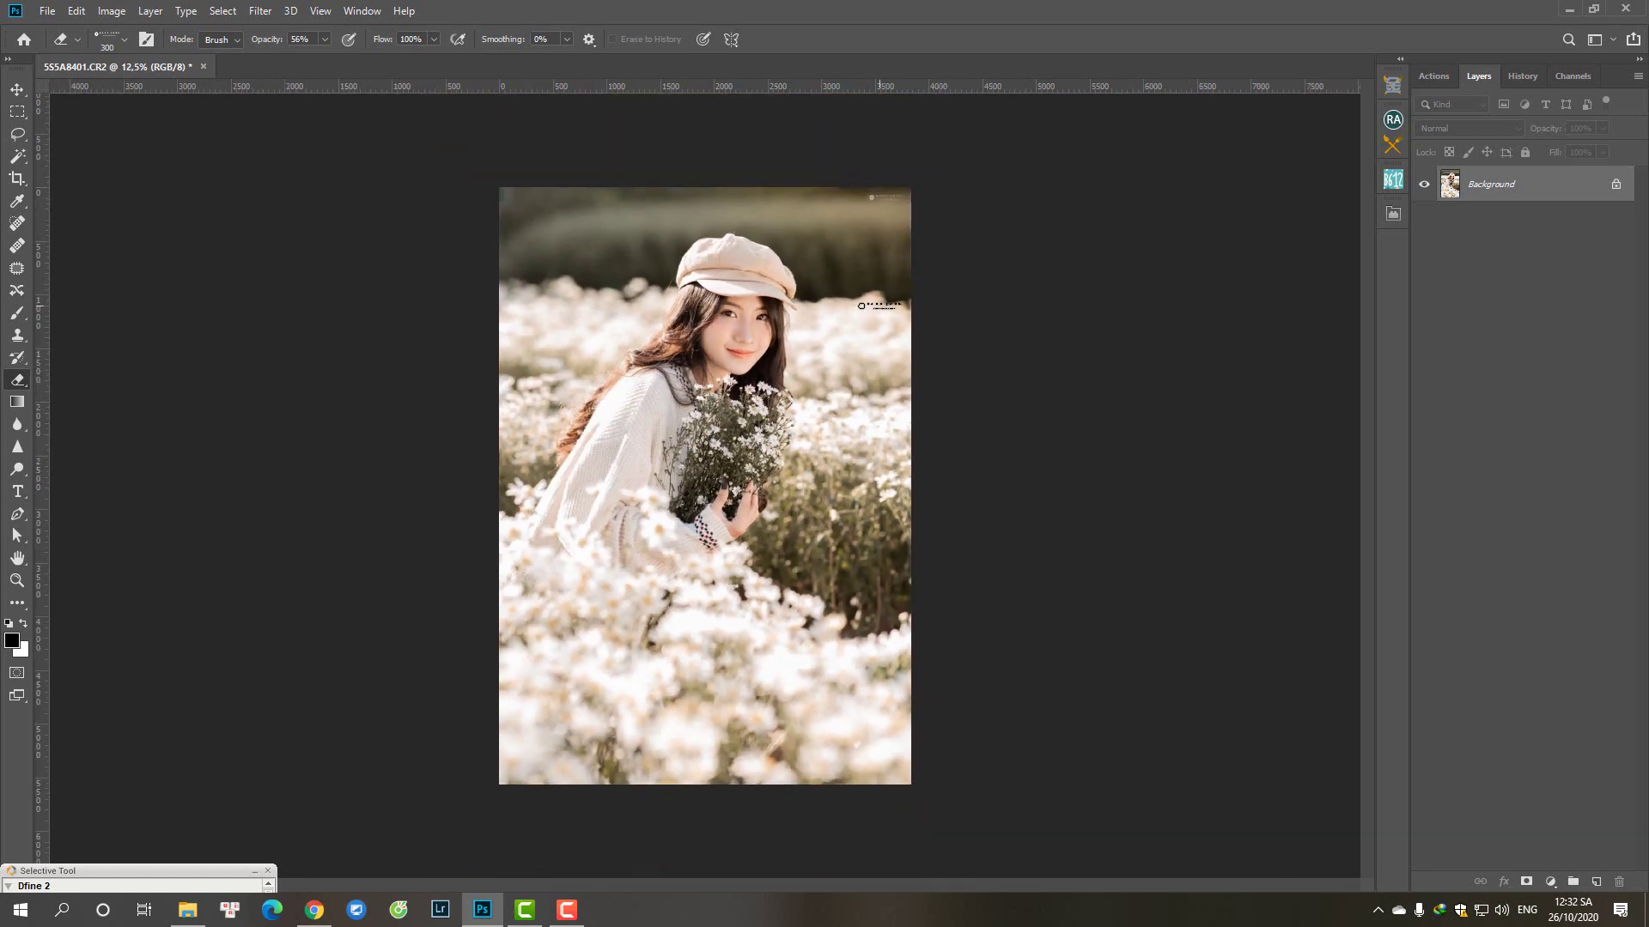